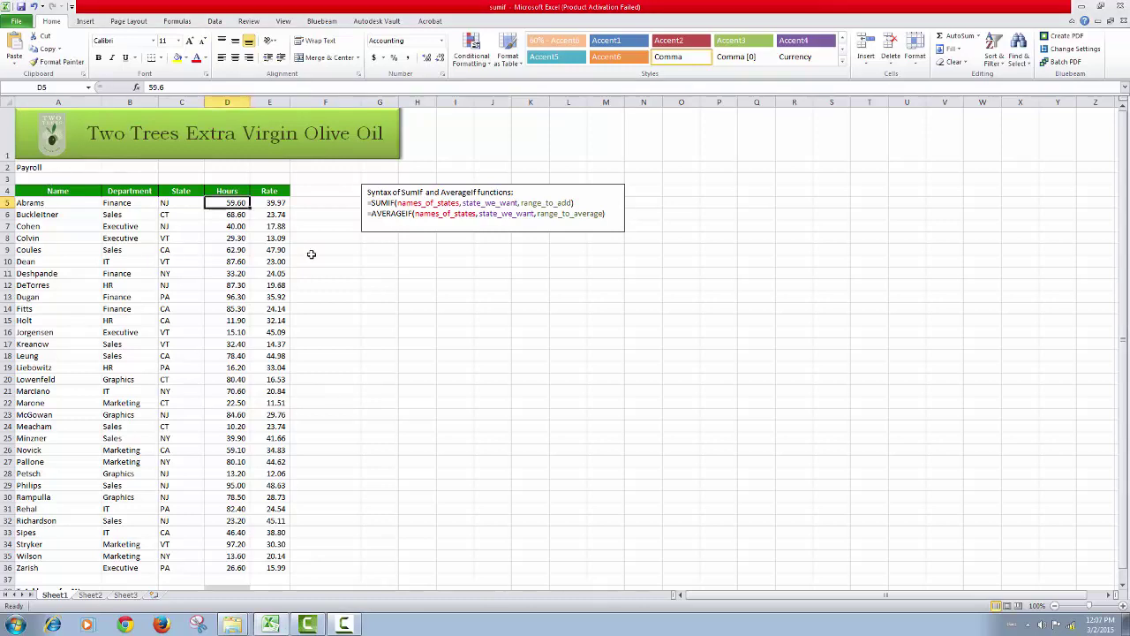
# Step: Review the payroll sheet's company banner, Payroll label, and first entries in the Name, Department, State, Hours and Rate columns
pyautogui.click(66, 201)
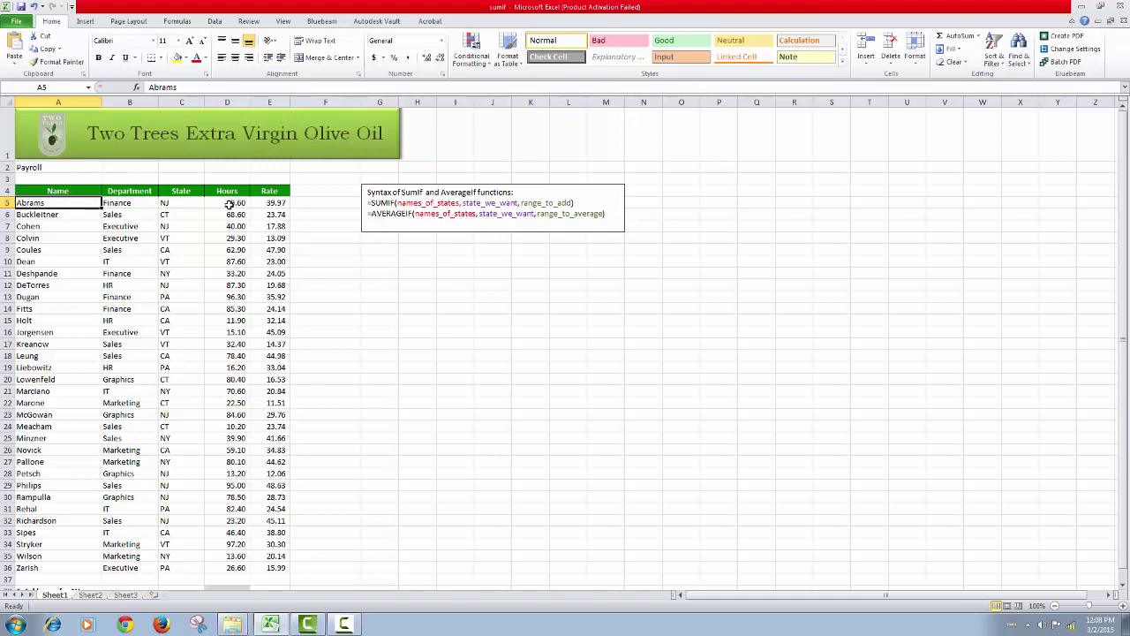
pyautogui.click(135, 139)
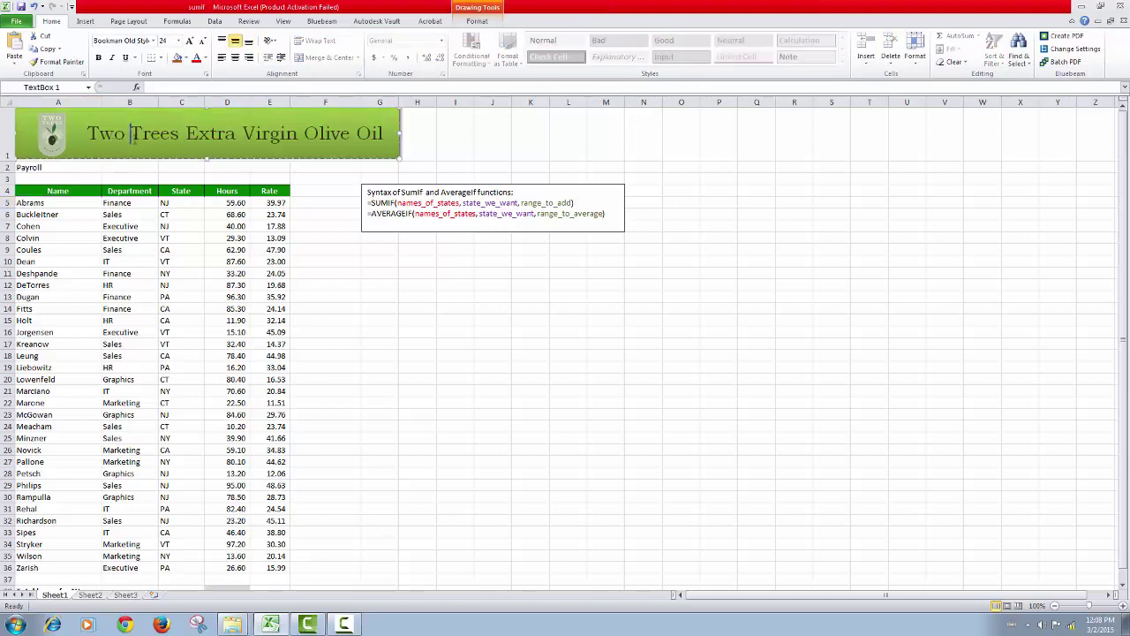
pyautogui.click(129, 170)
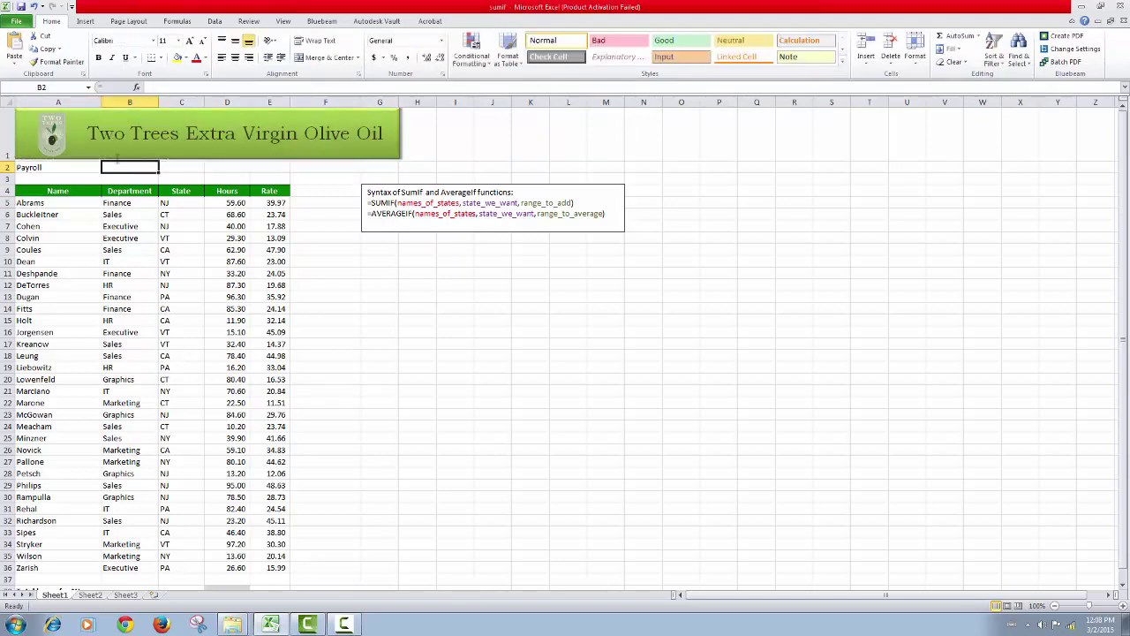
pyautogui.click(41, 168)
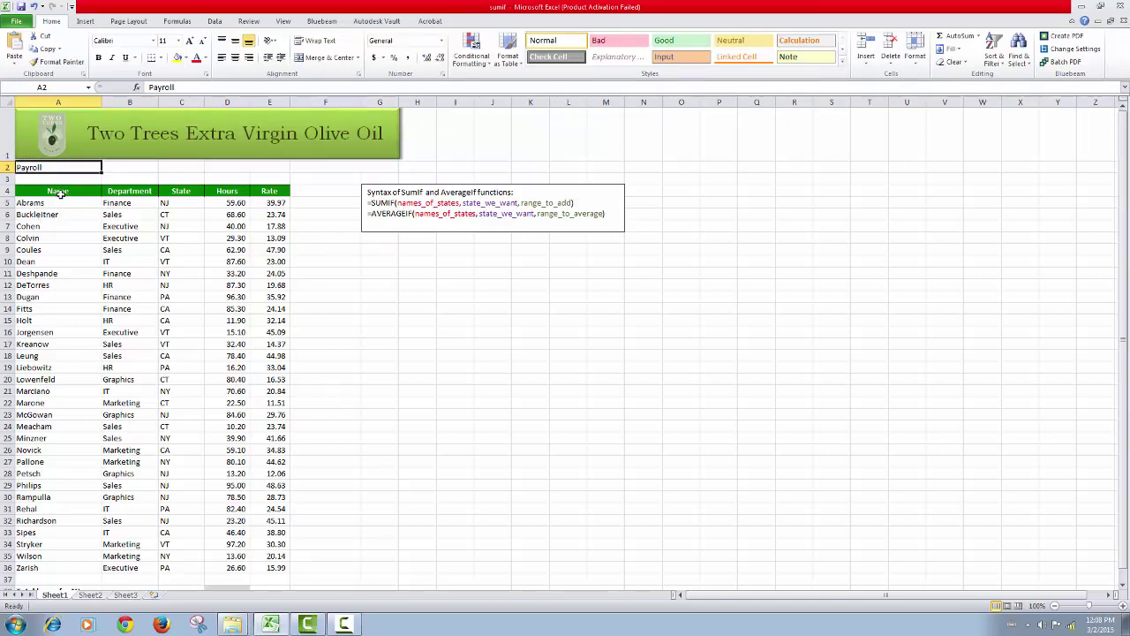
pyautogui.moveTo(52, 203); pyautogui.dragTo(62, 236)
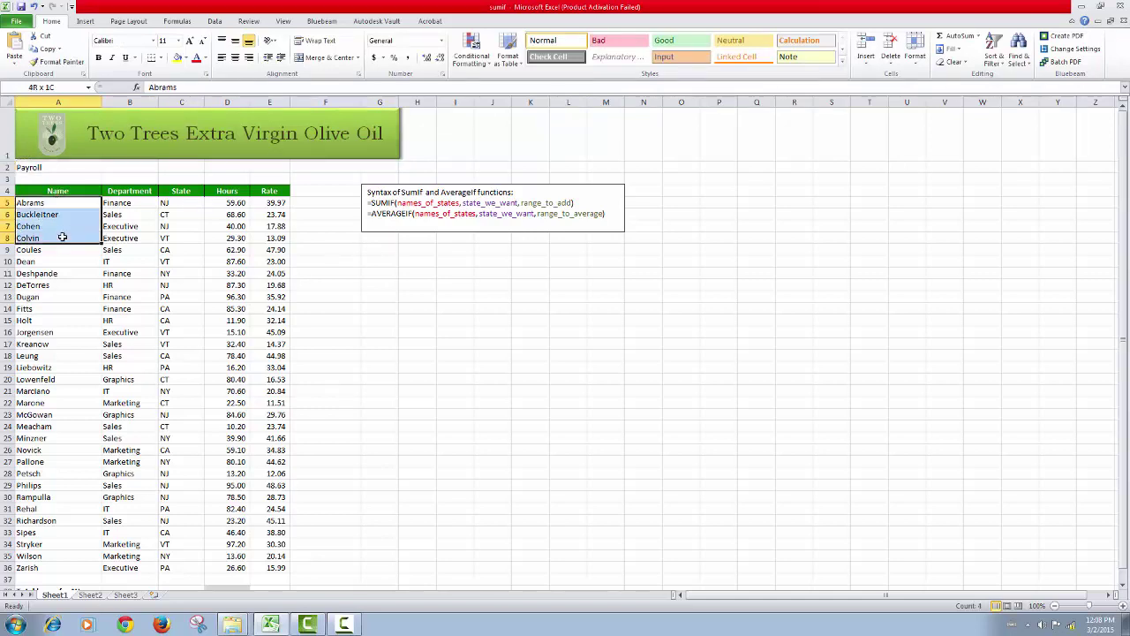
pyautogui.click(127, 201)
pyautogui.click(184, 203)
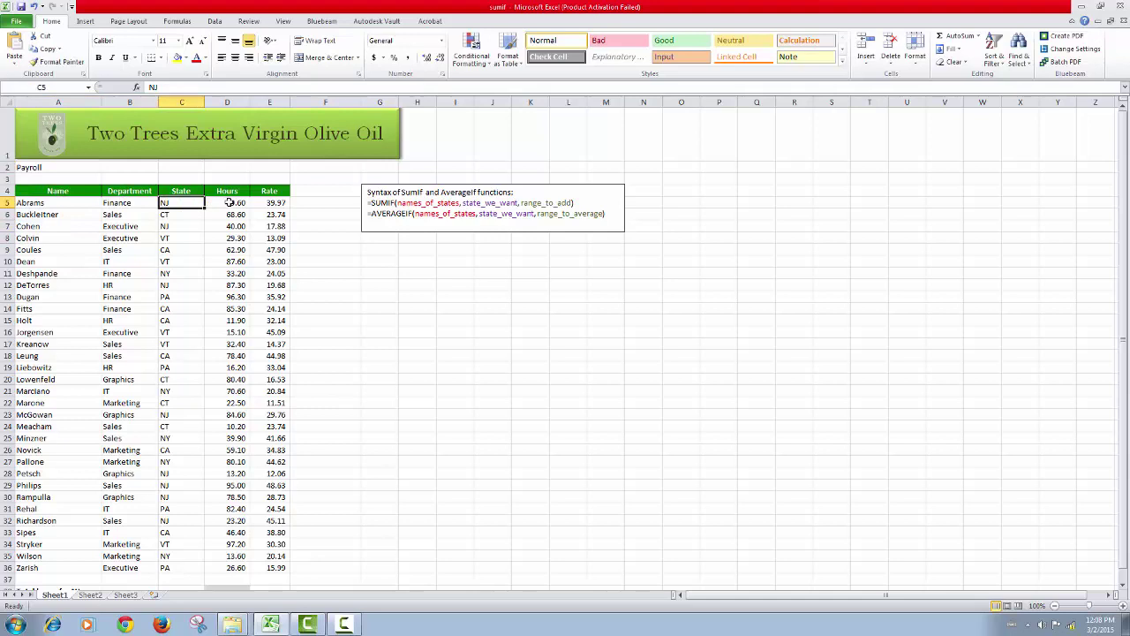
pyautogui.click(229, 202)
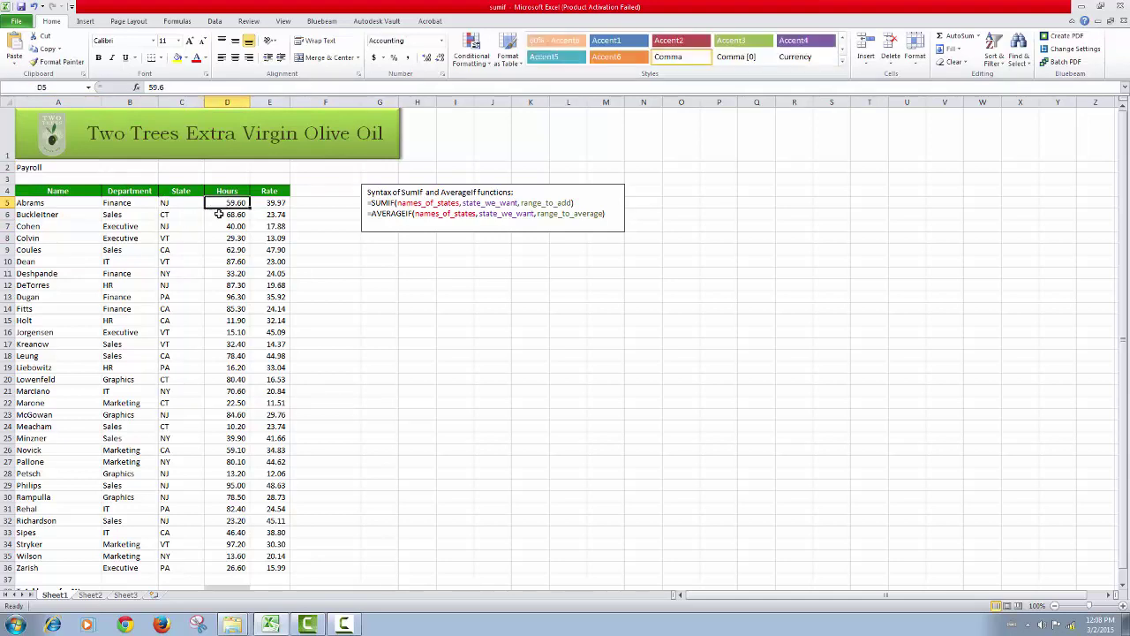
pyautogui.click(279, 202)
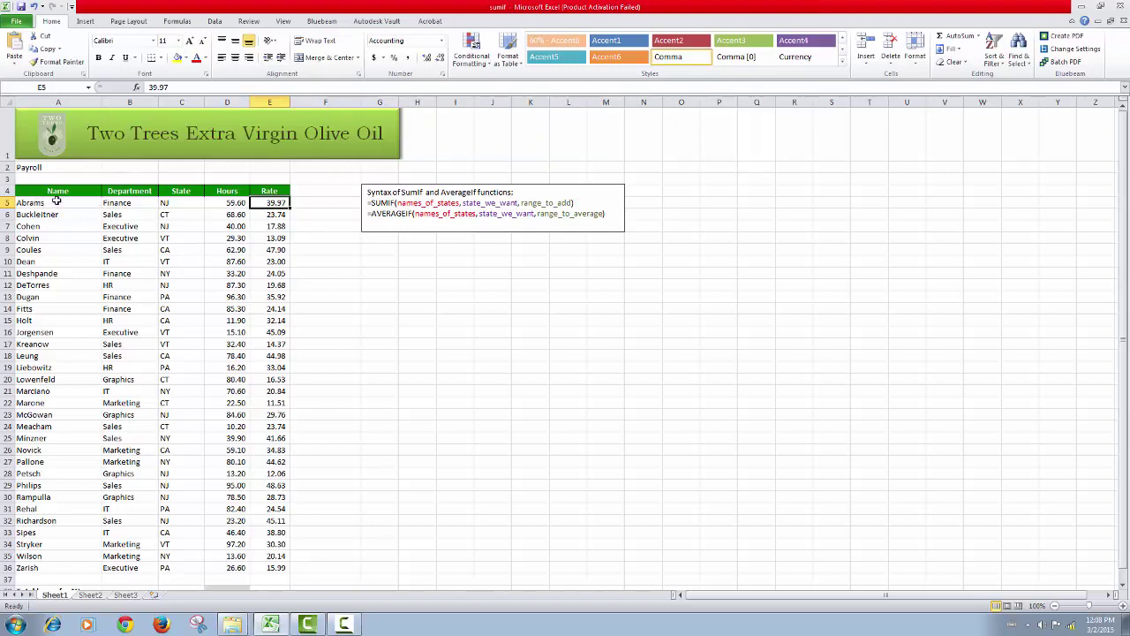
# Step: Examine the company banner and sample entries down the Name and Department columns of the payroll table
pyautogui.click(103, 140)
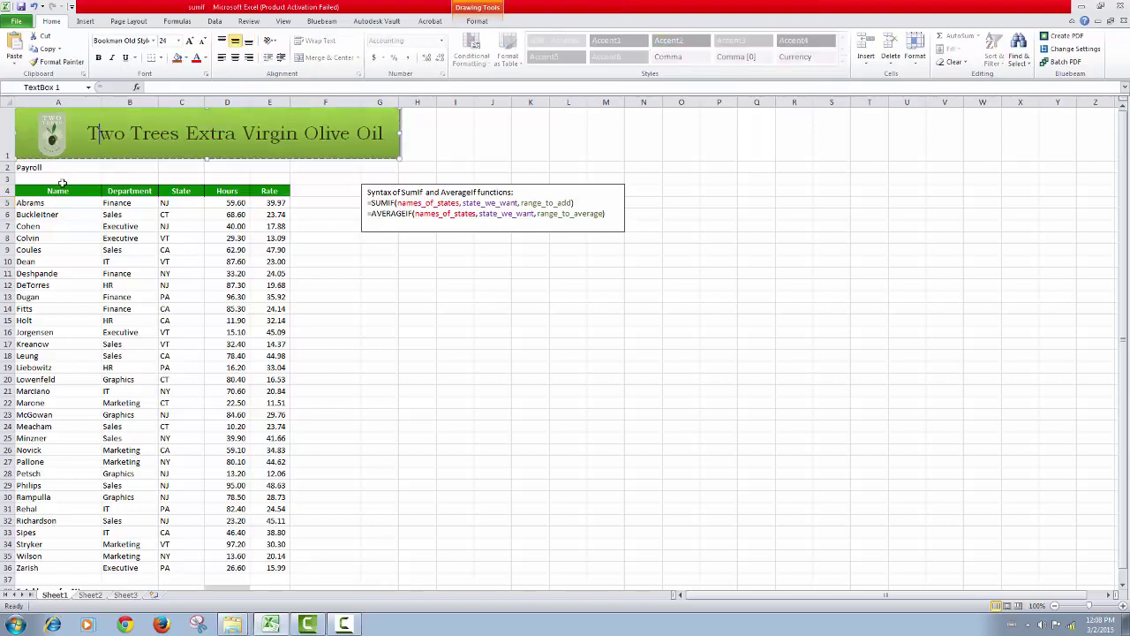
pyautogui.moveTo(53, 202); pyautogui.dragTo(55, 235)
pyautogui.click(55, 215)
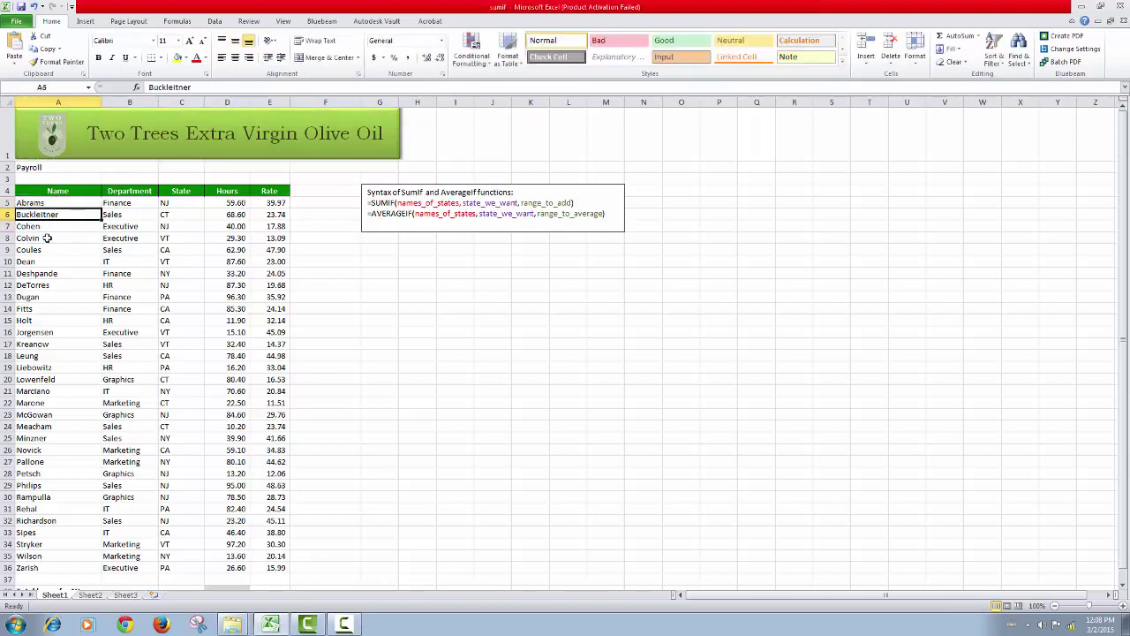
pyautogui.click(45, 248)
pyautogui.click(46, 283)
pyautogui.click(54, 330)
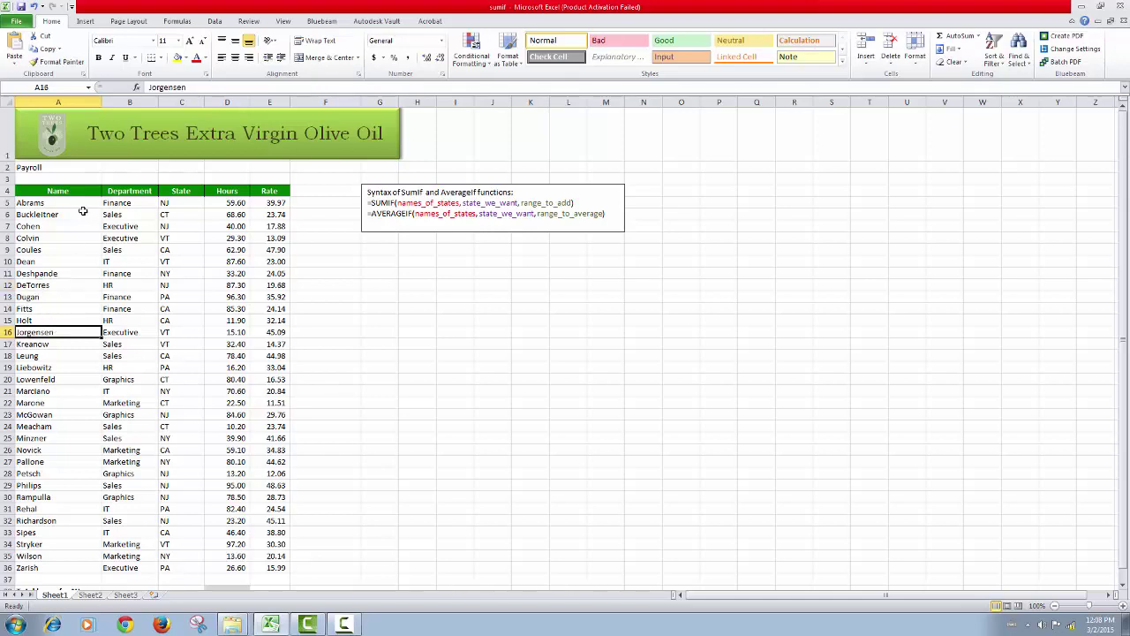
pyautogui.click(118, 204)
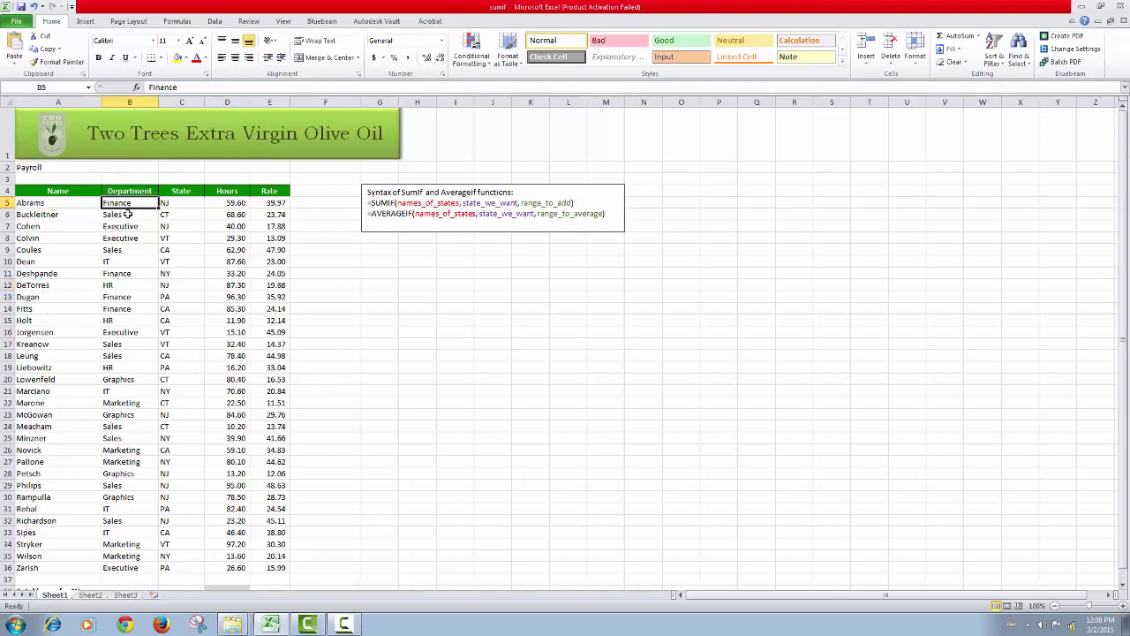
pyautogui.click(128, 215)
pyautogui.click(128, 226)
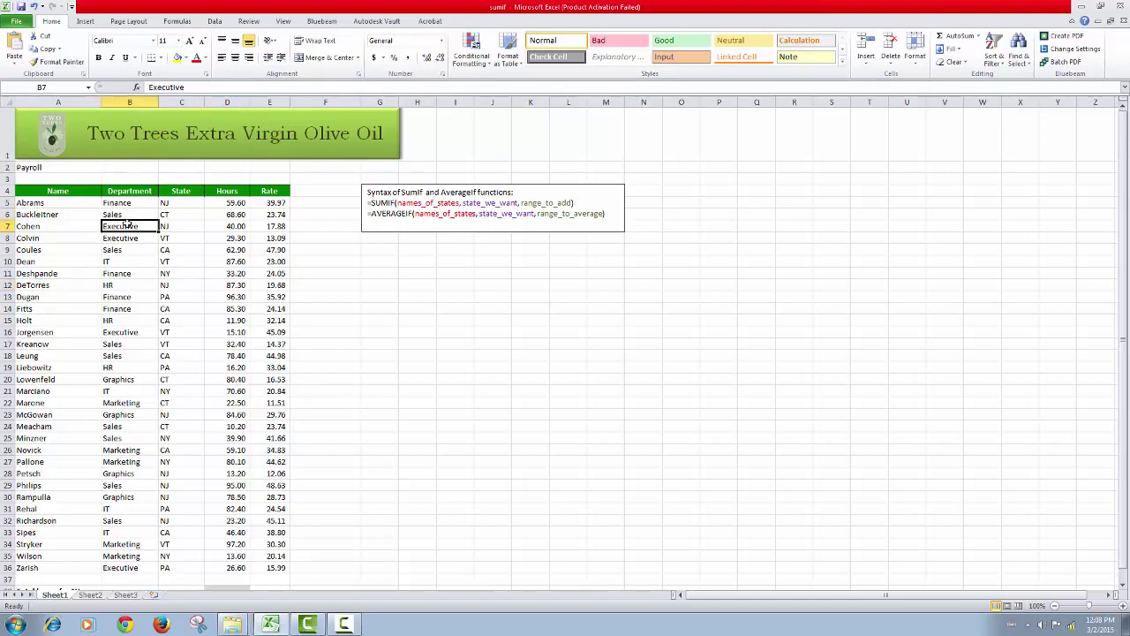
pyautogui.click(126, 263)
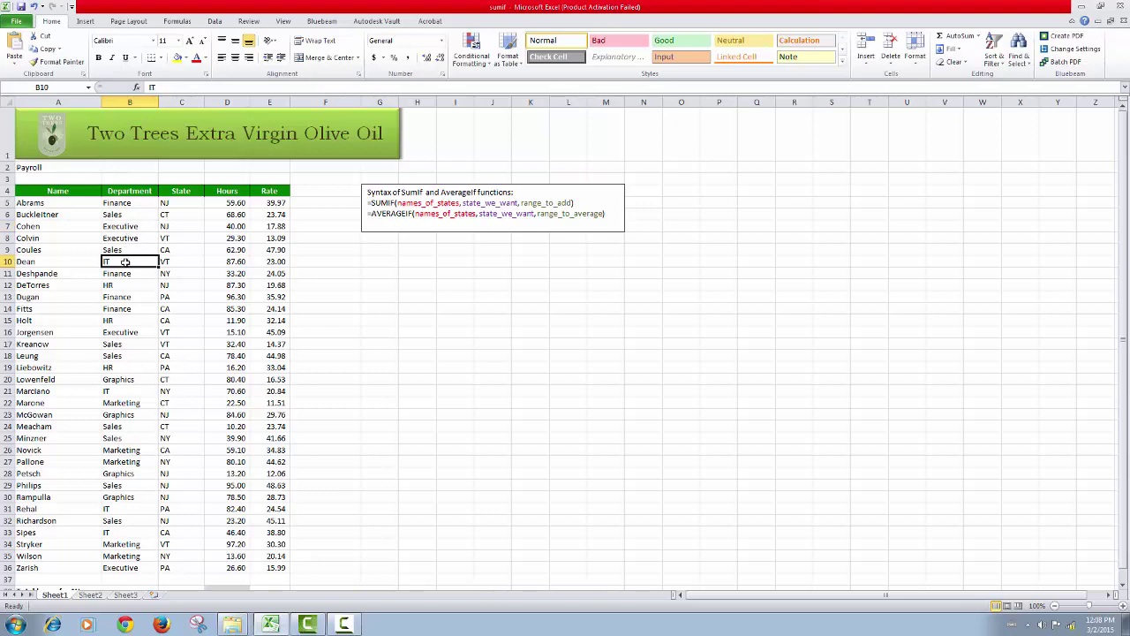
# Step: Examine several State column entries and the first Hours and Rate values in the payroll table
pyautogui.click(177, 203)
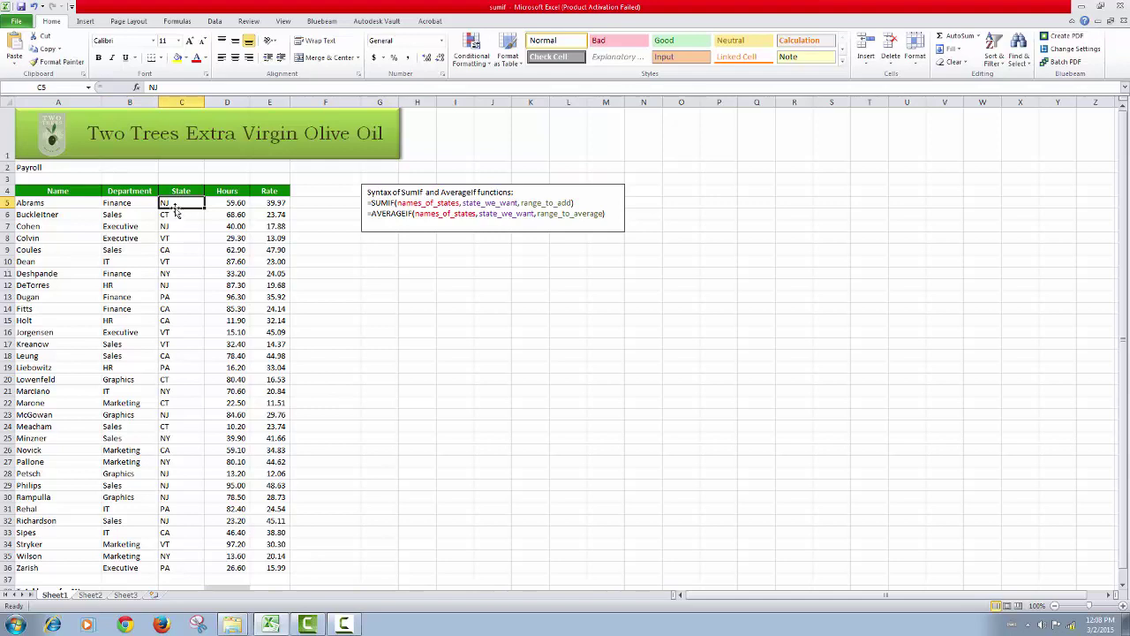
pyautogui.click(168, 226)
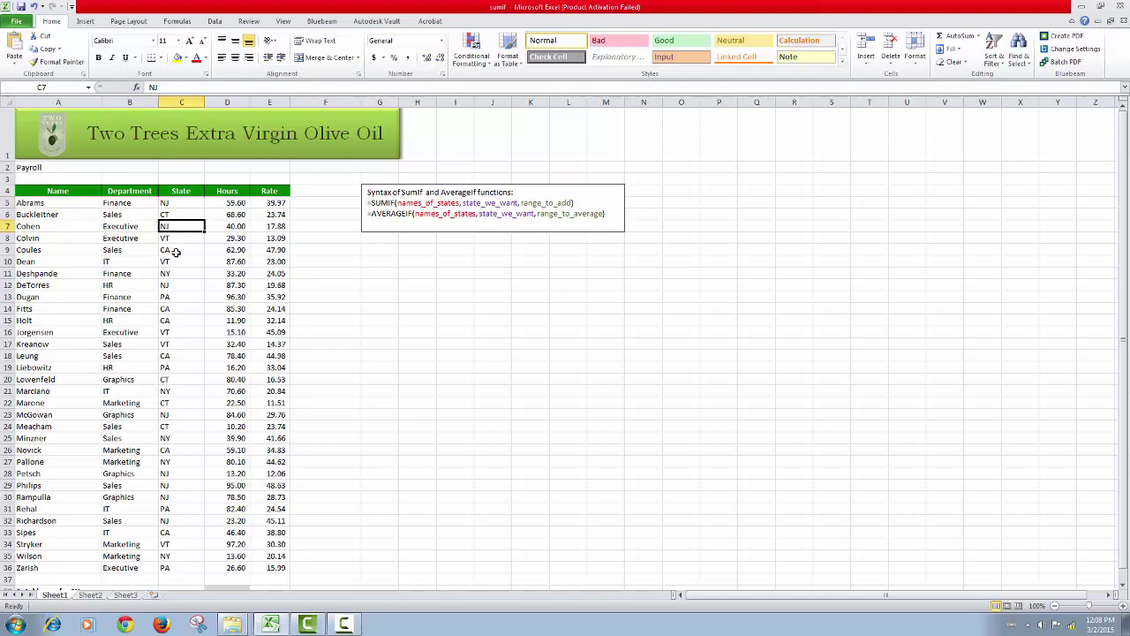
pyautogui.click(176, 253)
pyautogui.click(180, 285)
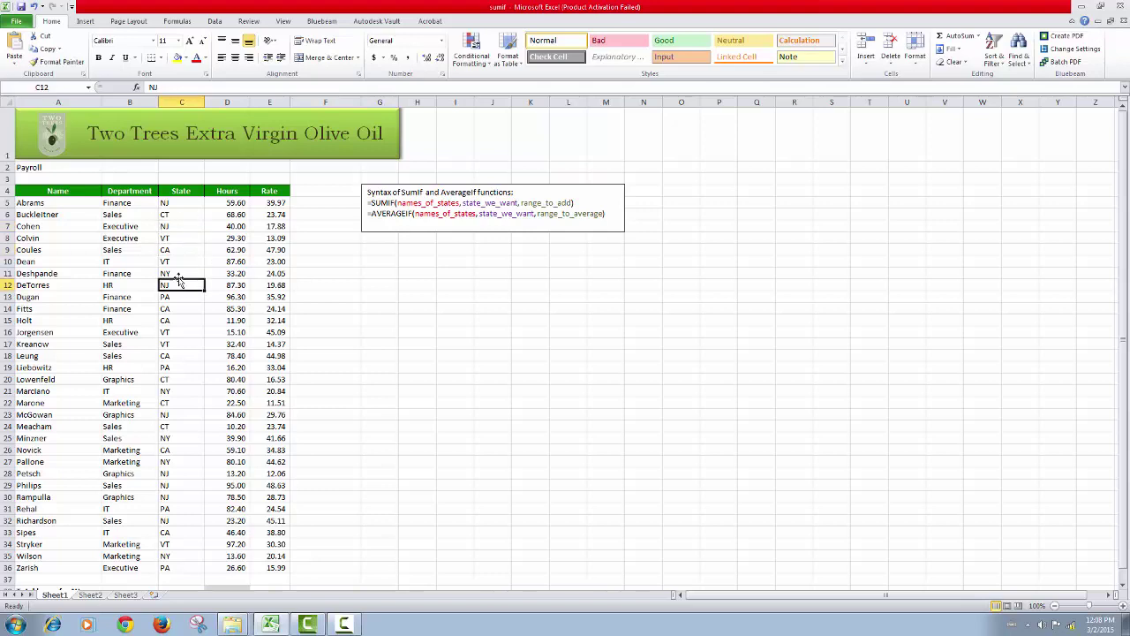
pyautogui.click(182, 207)
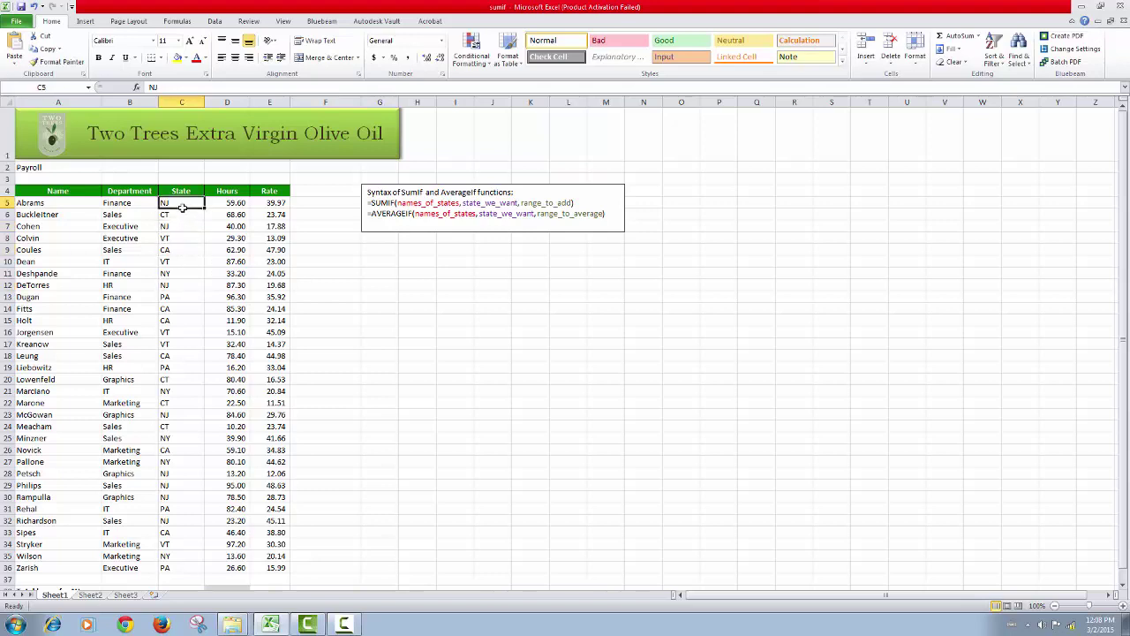
pyautogui.click(231, 203)
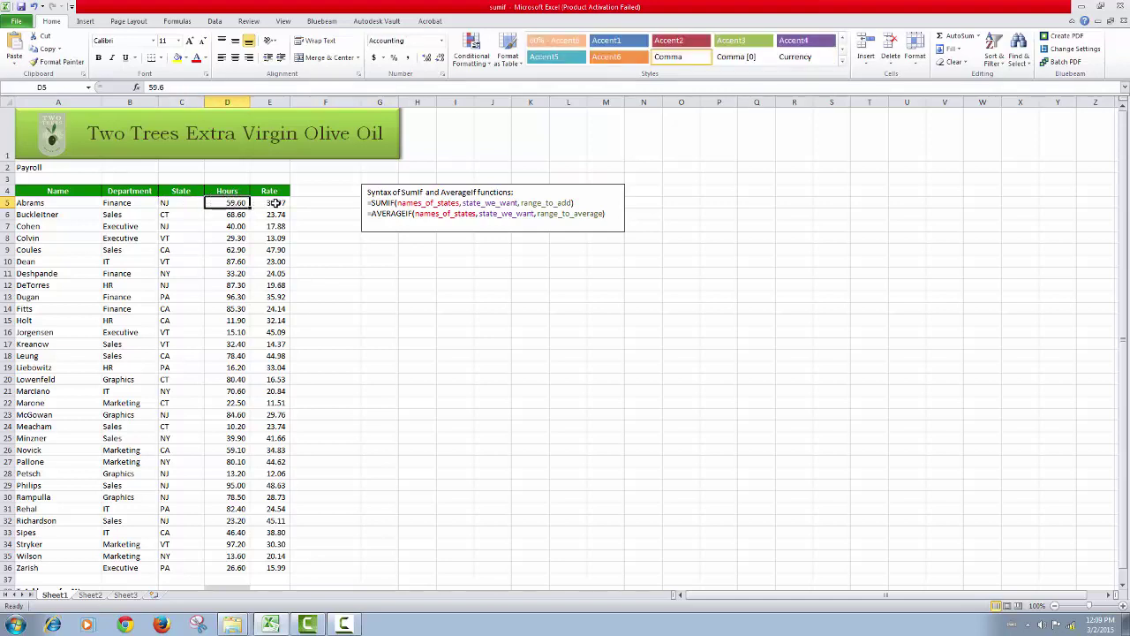
pyautogui.click(276, 203)
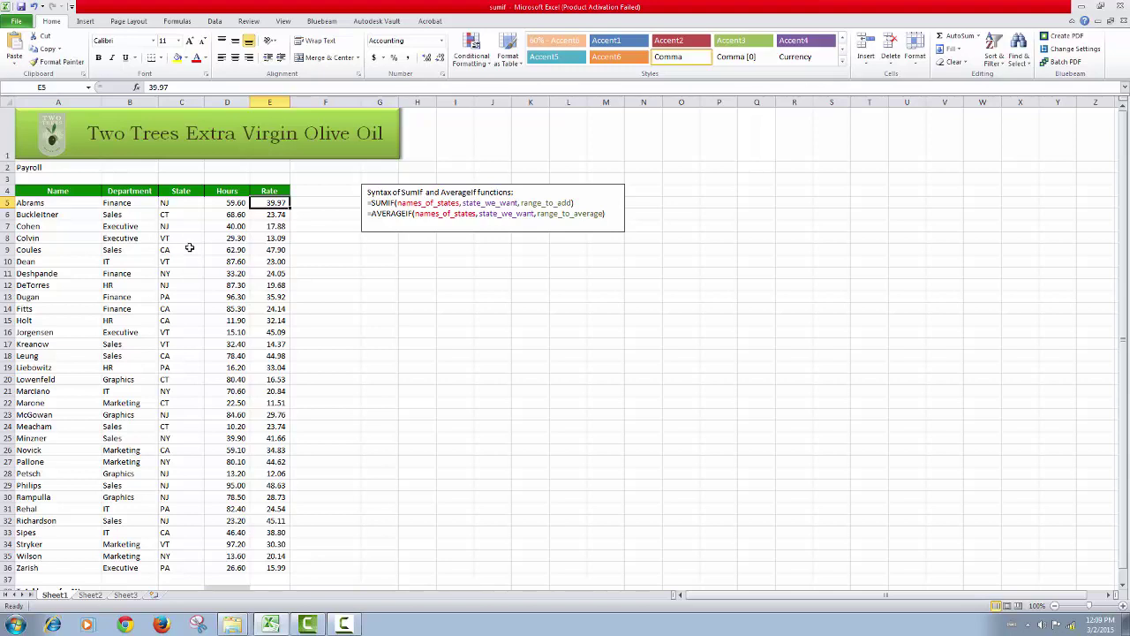
# Step: Examine the total hours and average rate labels below the payroll table, and the full employee list in A5:A36
pyautogui.scroll(-1, 189, 248)
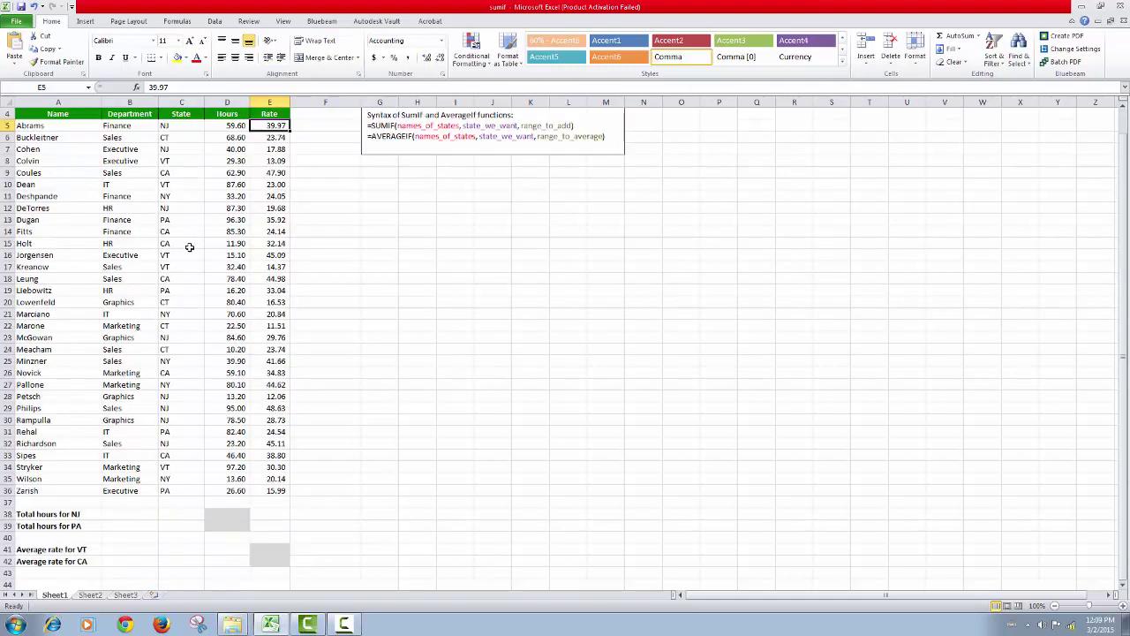
pyautogui.click(37, 513)
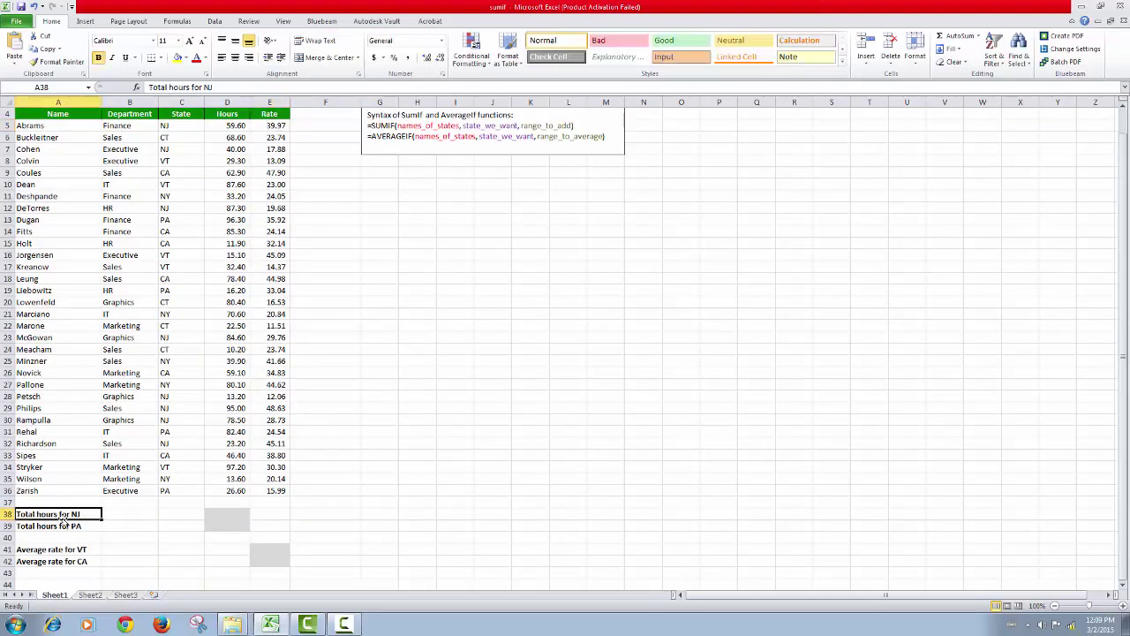
pyautogui.scroll(1, 97, 508)
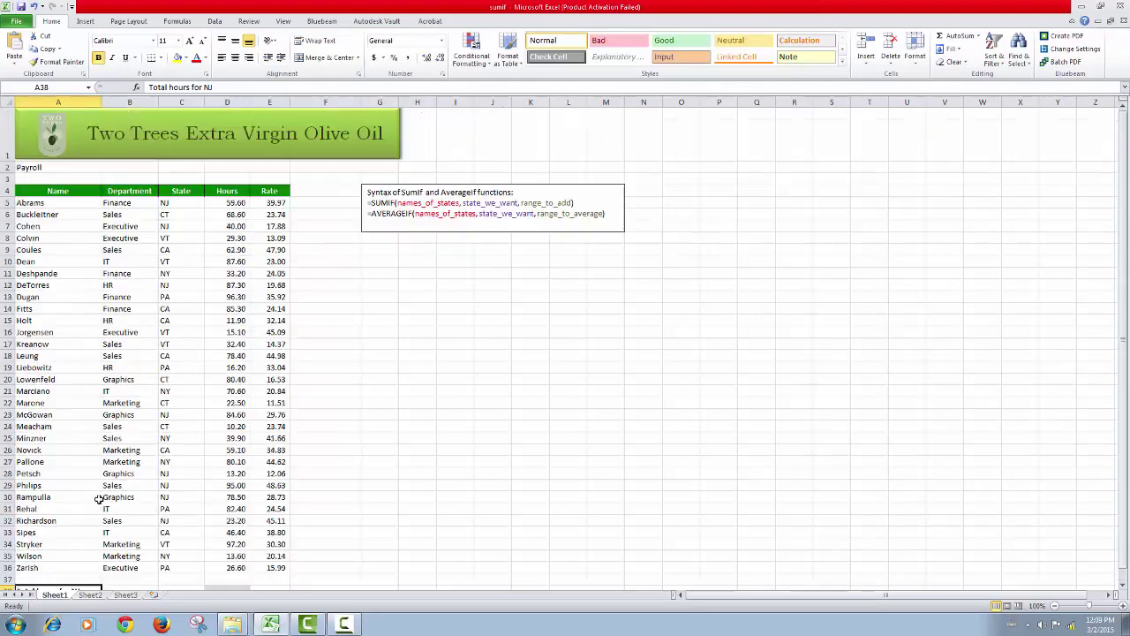
pyautogui.moveTo(60, 202); pyautogui.dragTo(81, 492)
pyautogui.scroll(-1, 82, 512)
pyautogui.scroll(1, 81, 492)
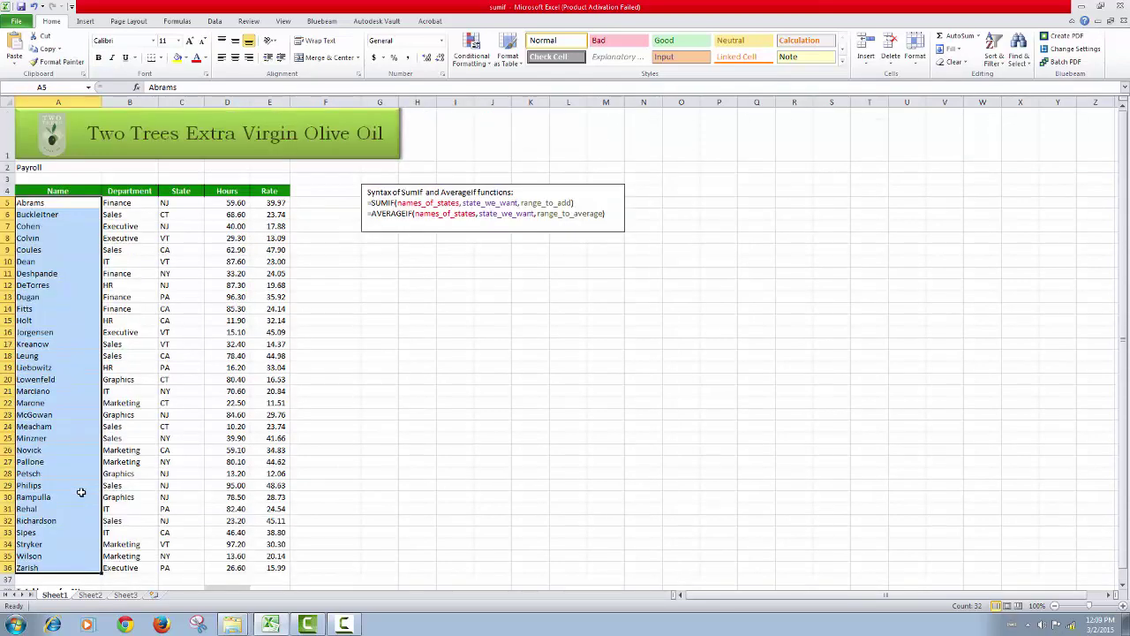
pyautogui.scroll(-2, 82, 494)
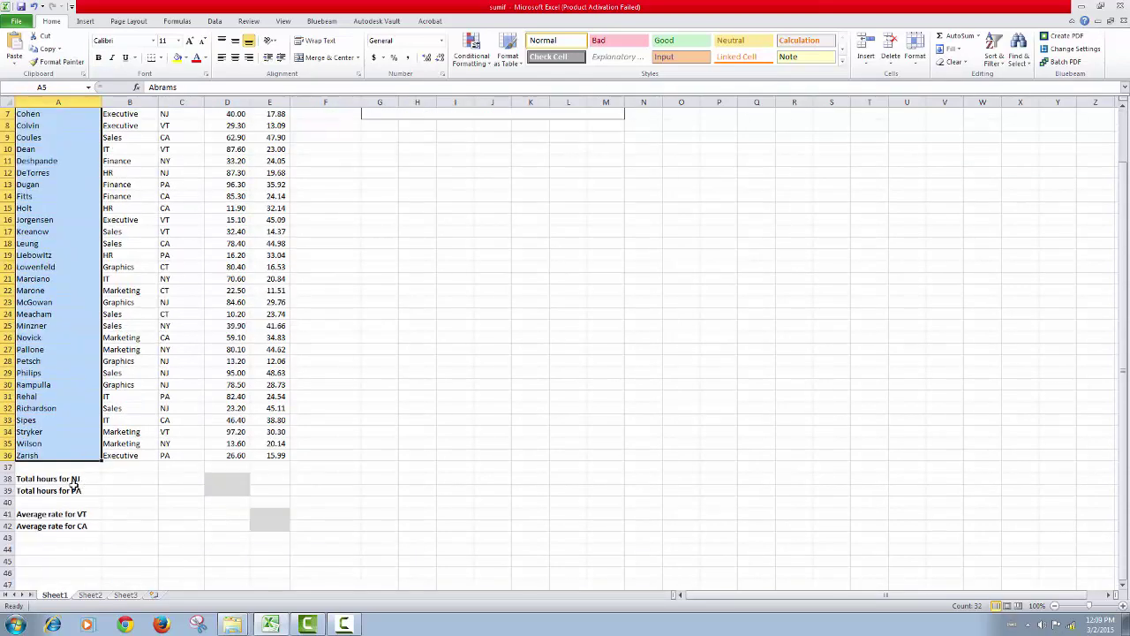
pyautogui.scroll(2, 73, 485)
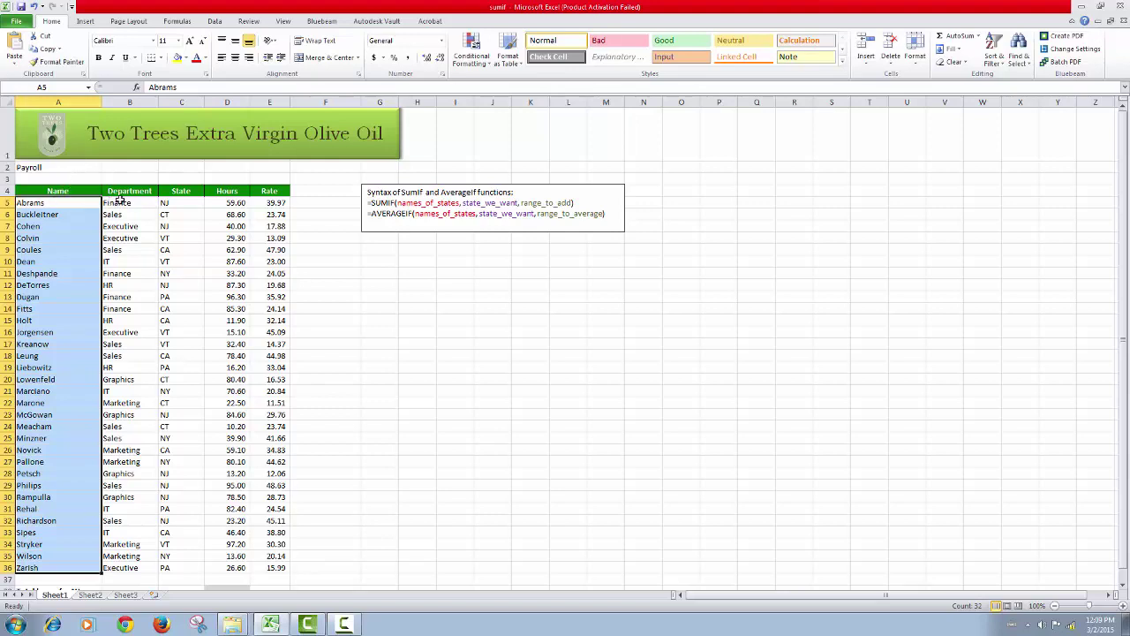
pyautogui.scroll(-1, 120, 202)
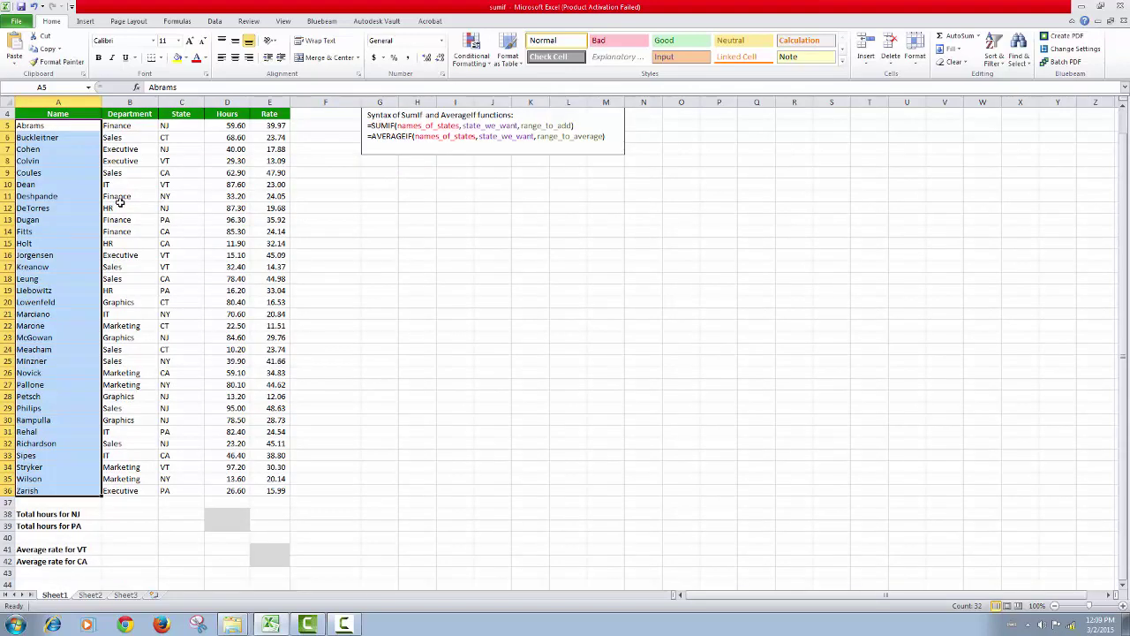
pyautogui.scroll(1, 121, 202)
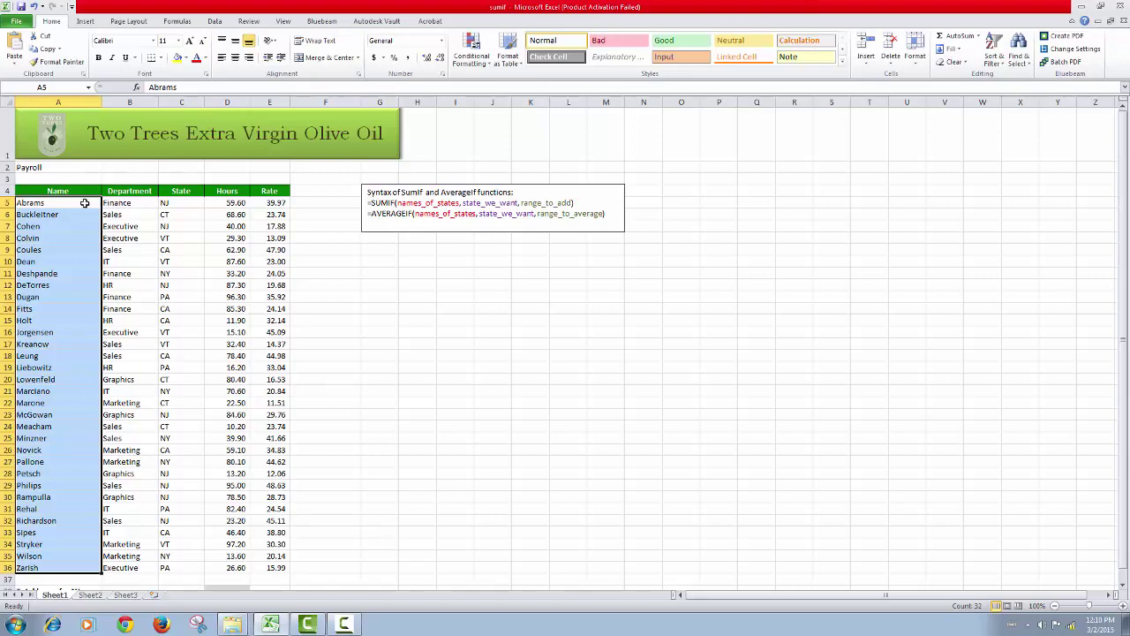
# Step: Compare the Total hours for NJ label in A38 with the payroll rows above it
pyautogui.scroll(-2, 78, 203)
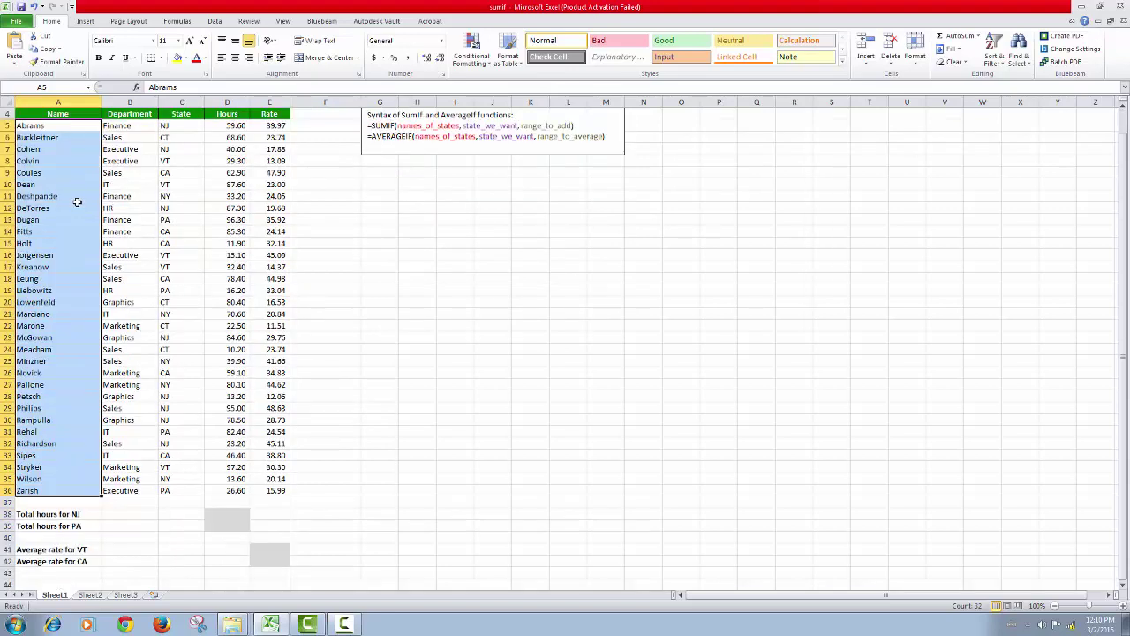
pyautogui.scroll(2, 78, 203)
pyautogui.scroll(-2, 78, 203)
pyautogui.click(85, 479)
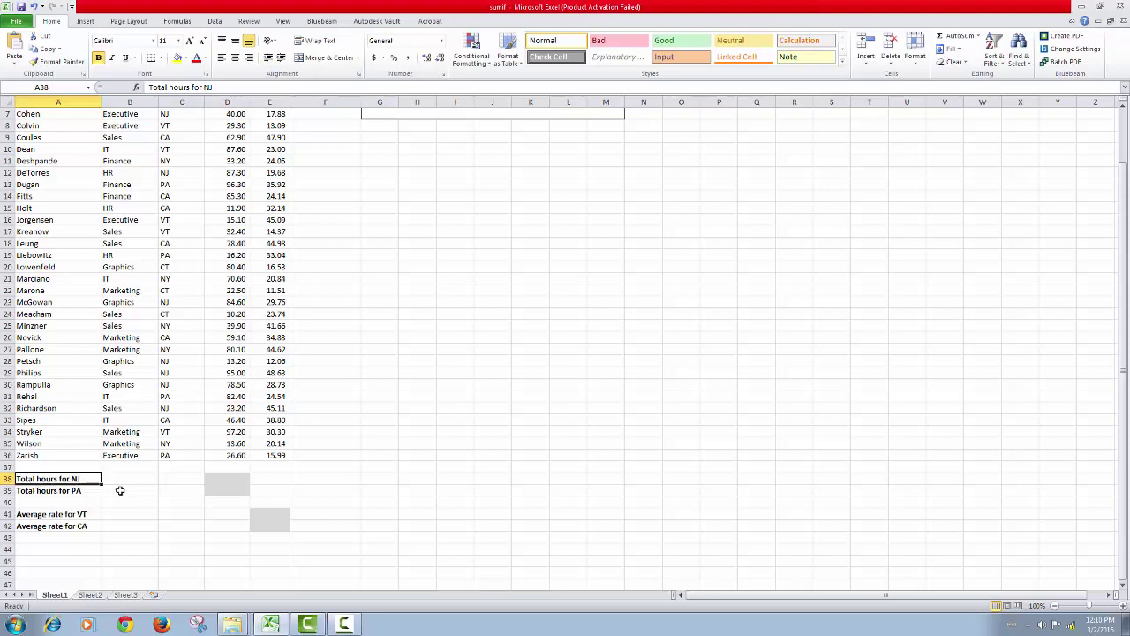
pyautogui.scroll(2, 146, 424)
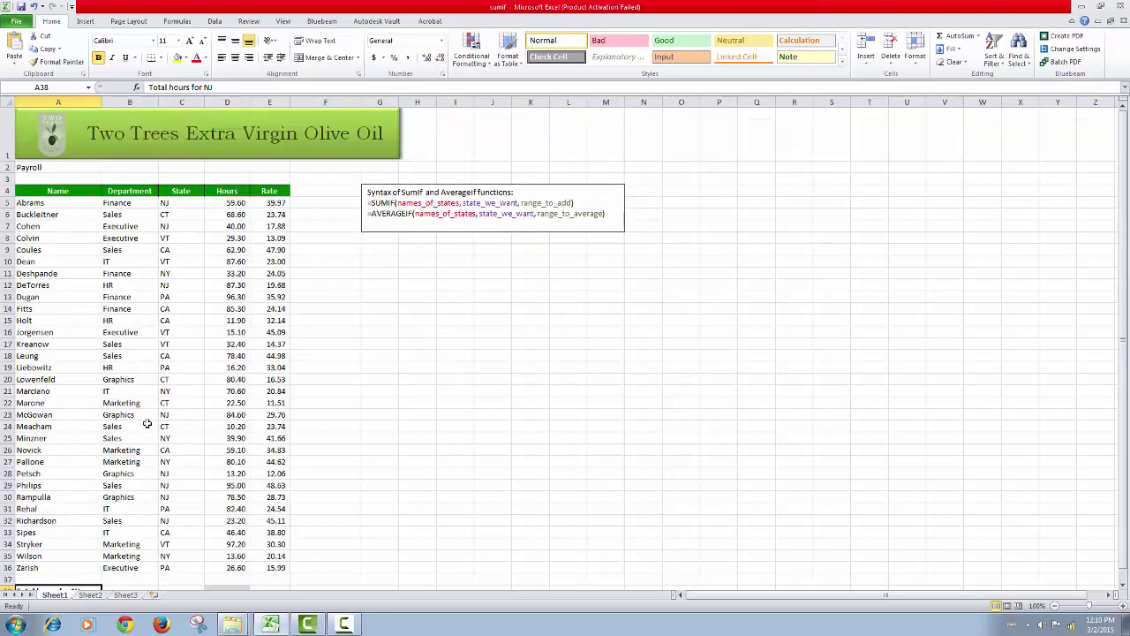
pyautogui.scroll(-2, 146, 424)
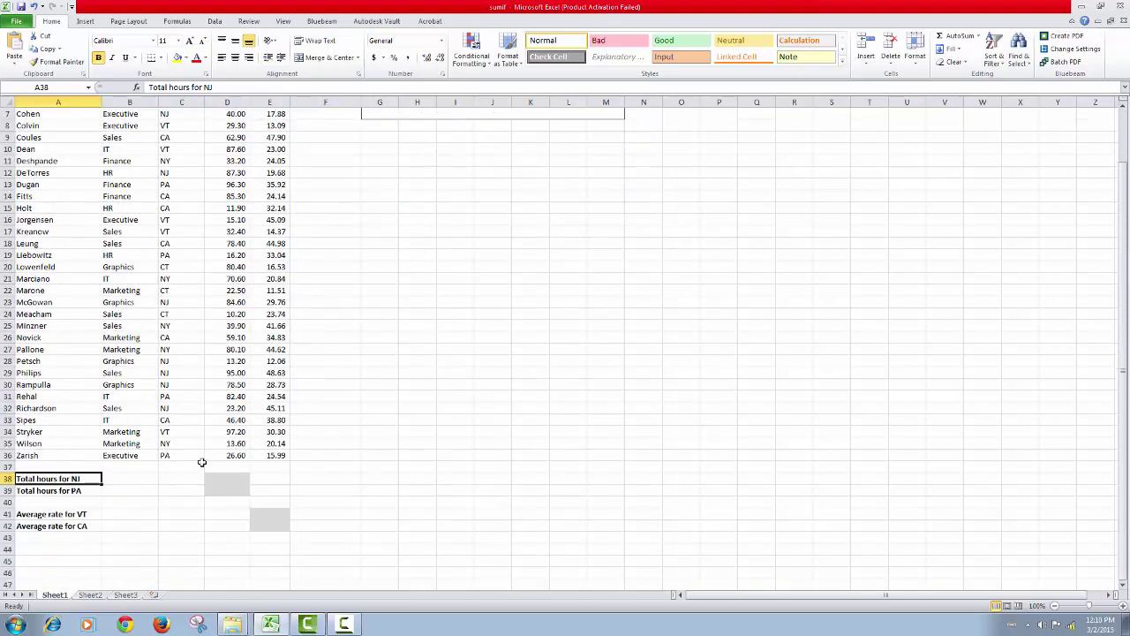
# Step: Start a SUMIF formula in D38 for the total NJ hours
pyautogui.click(226, 478)
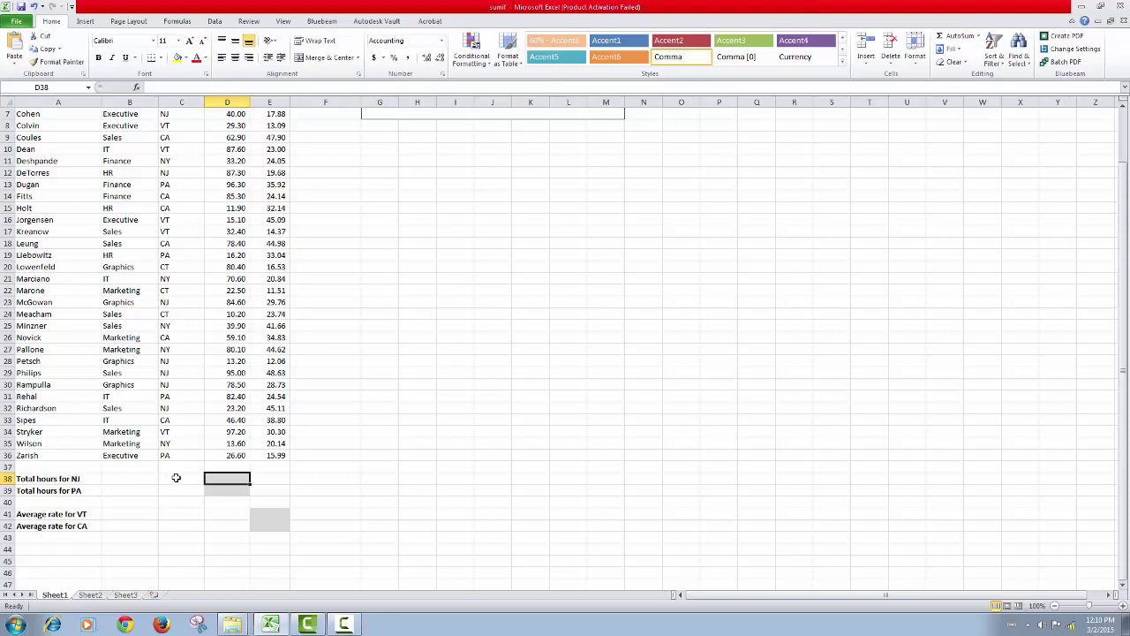
pyautogui.scroll(2, 176, 478)
pyautogui.scroll(-1, 177, 464)
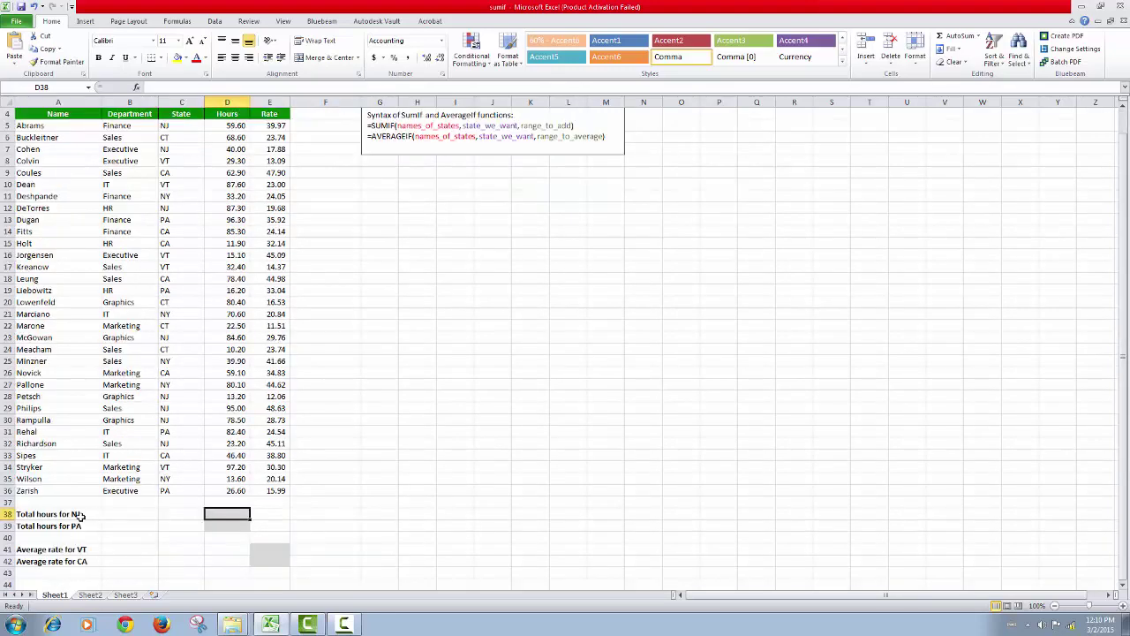
pyautogui.write('=')
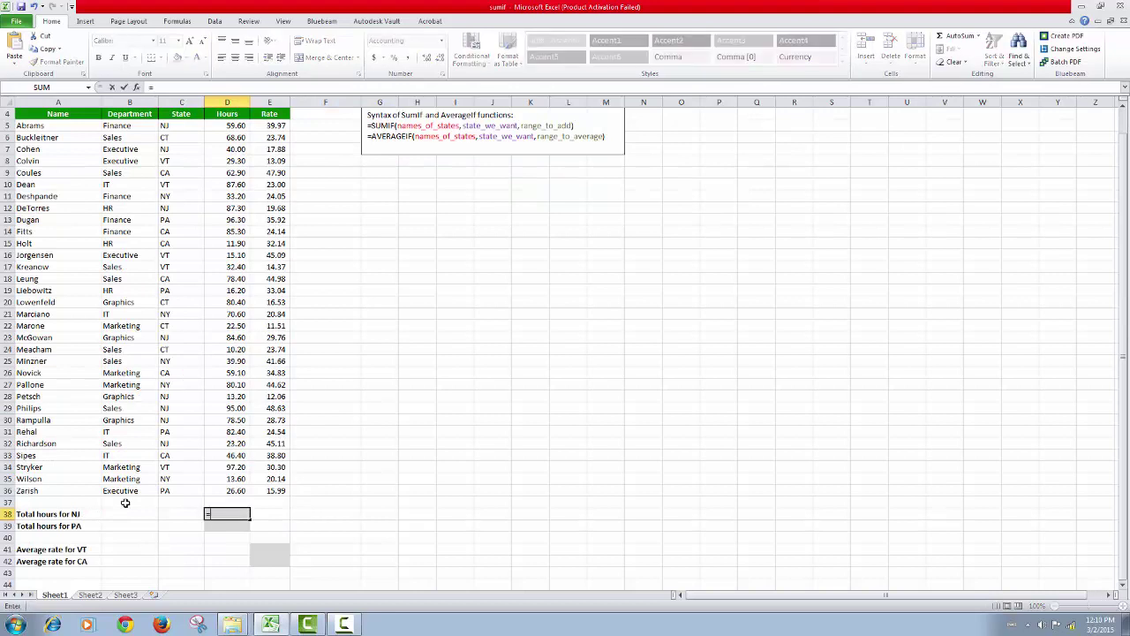
pyautogui.write('sumsu')
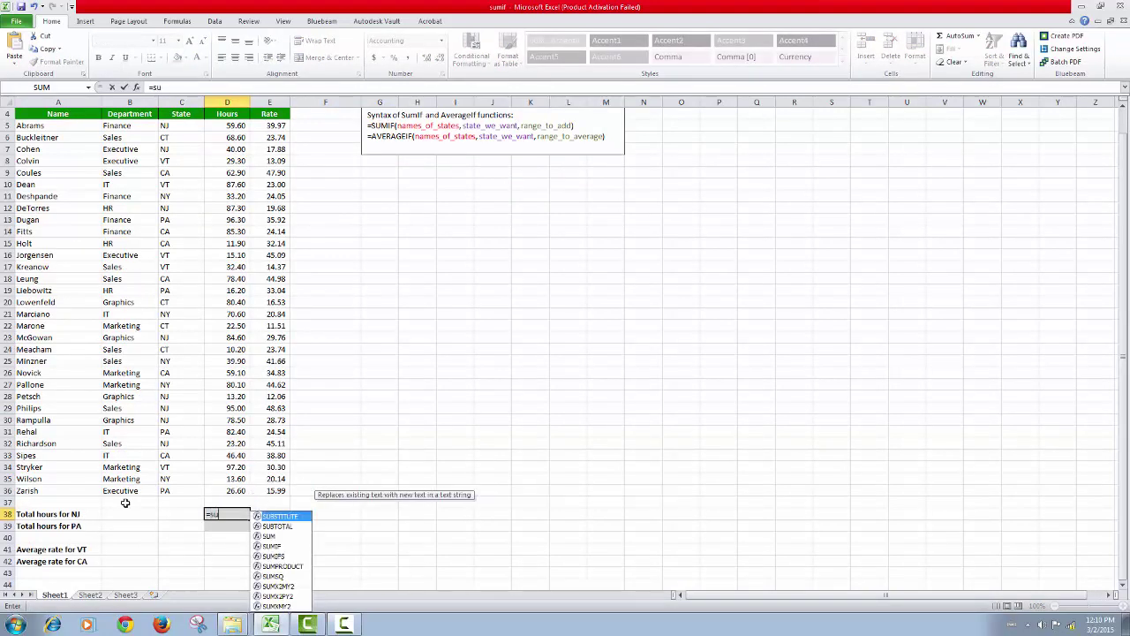
pyautogui.write('mif')
pyautogui.press('Tab')
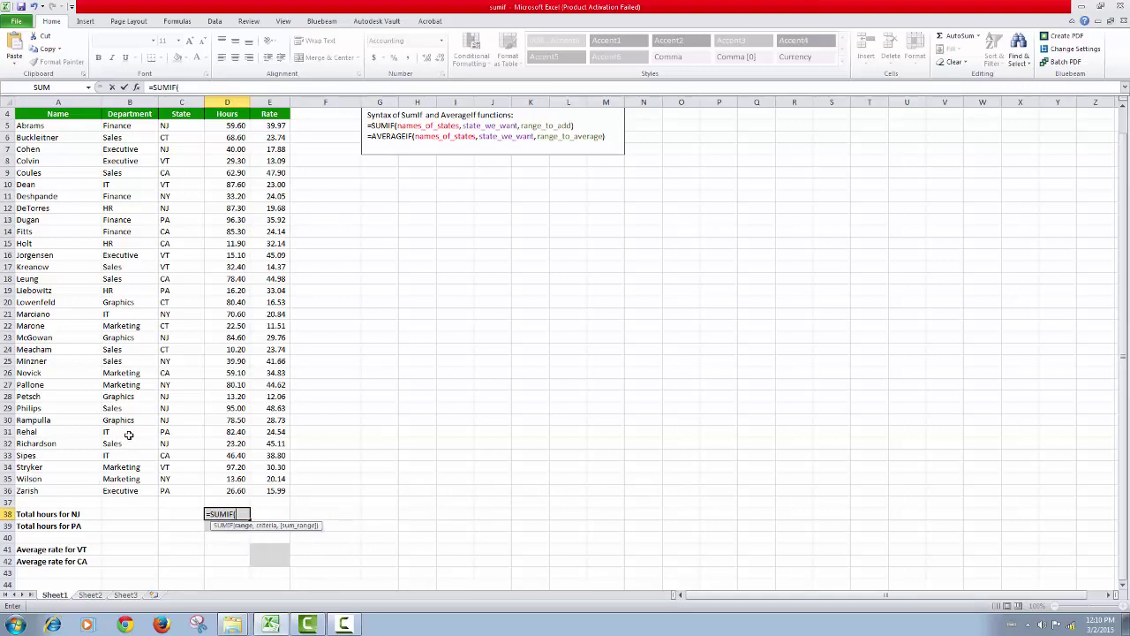
# Step: Set the State entries C5:C36 as the range argument of the SUMIF formula in D38
pyautogui.scroll(1, 198, 477)
pyautogui.scroll(1, 166, 242)
pyautogui.click(168, 203)
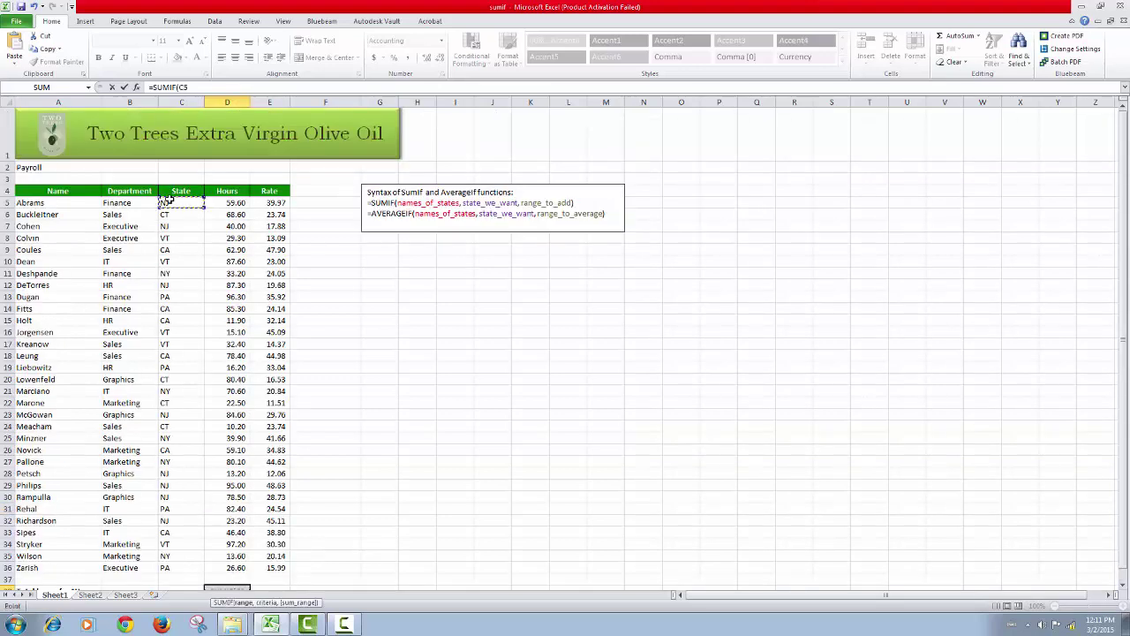
pyautogui.moveTo(168, 201); pyautogui.dragTo(180, 568)
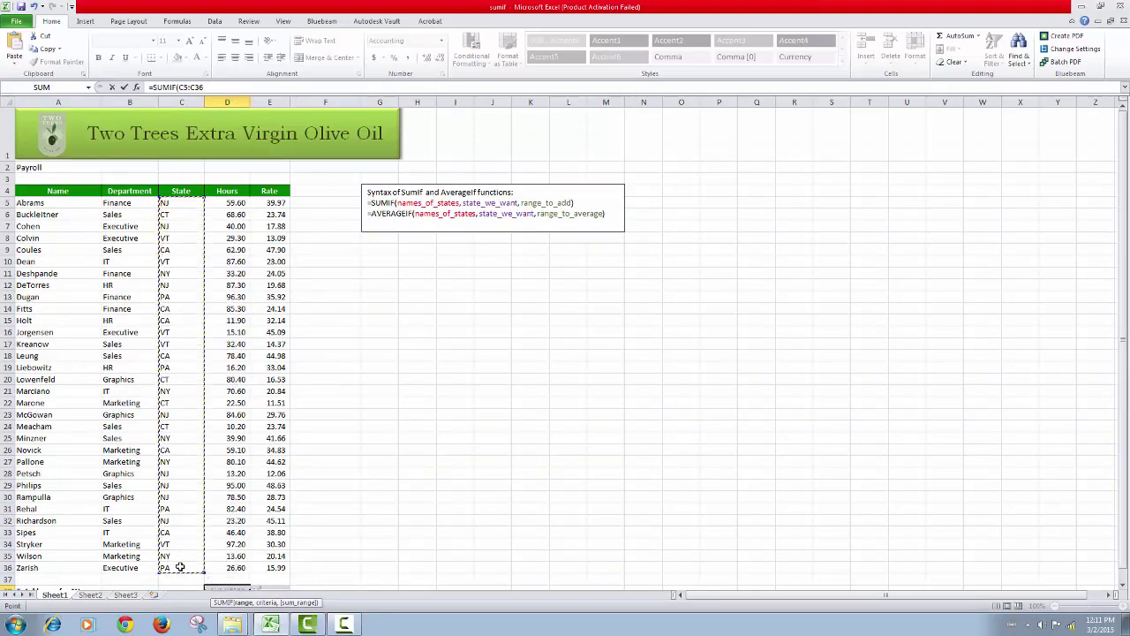
pyautogui.click(191, 202)
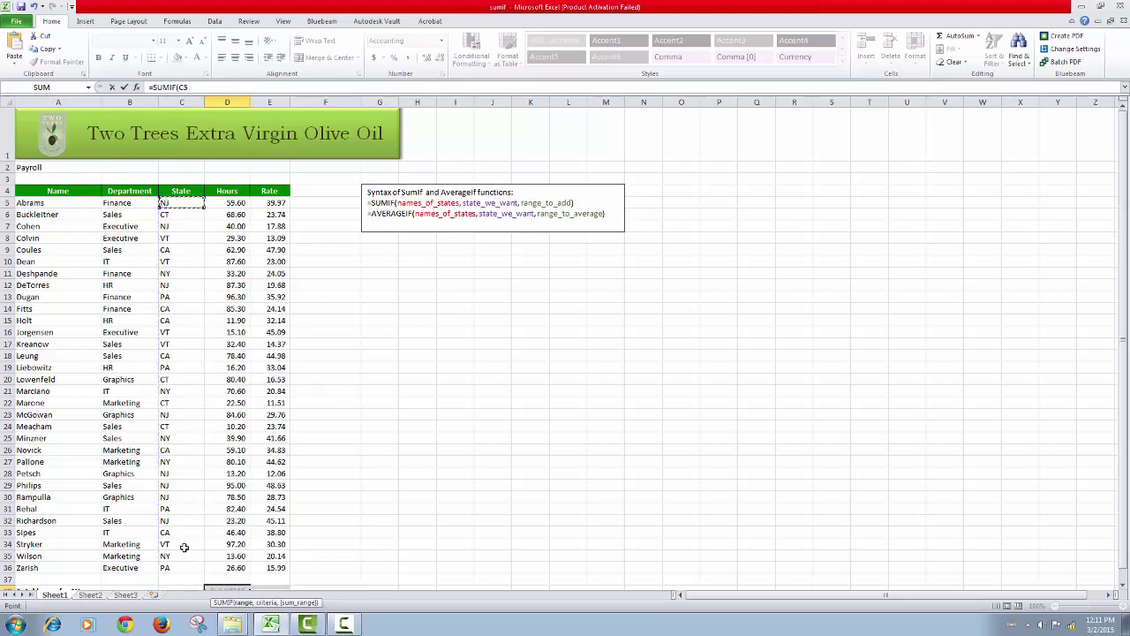
pyautogui.scroll(-3, 176, 570)
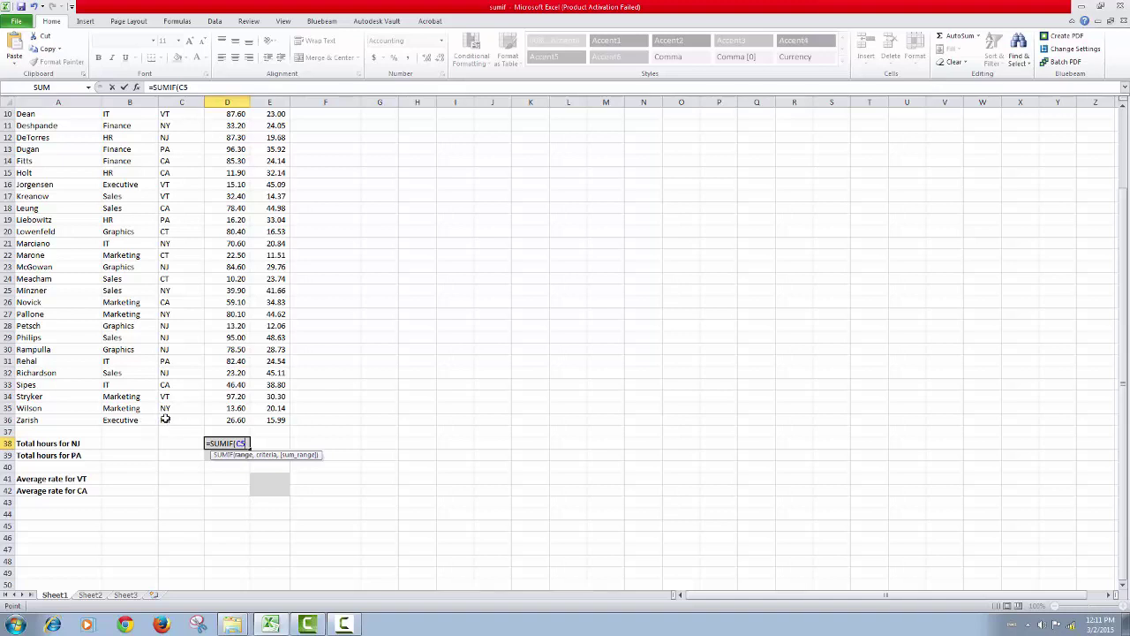
pyautogui.keyDown('shift'); pyautogui.click(175, 420); pyautogui.keyUp('shift')
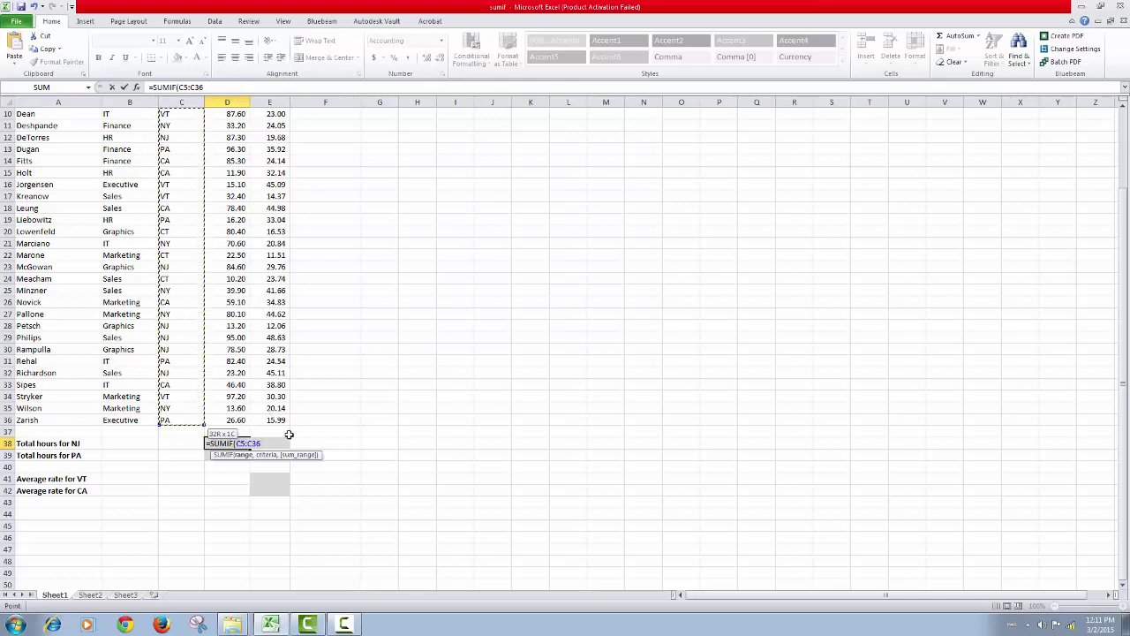
pyautogui.write(',')
# Step: Enter "nj" as the criteria argument of the SUMIF formula in D38
pyautogui.scroll(2, 286, 434)
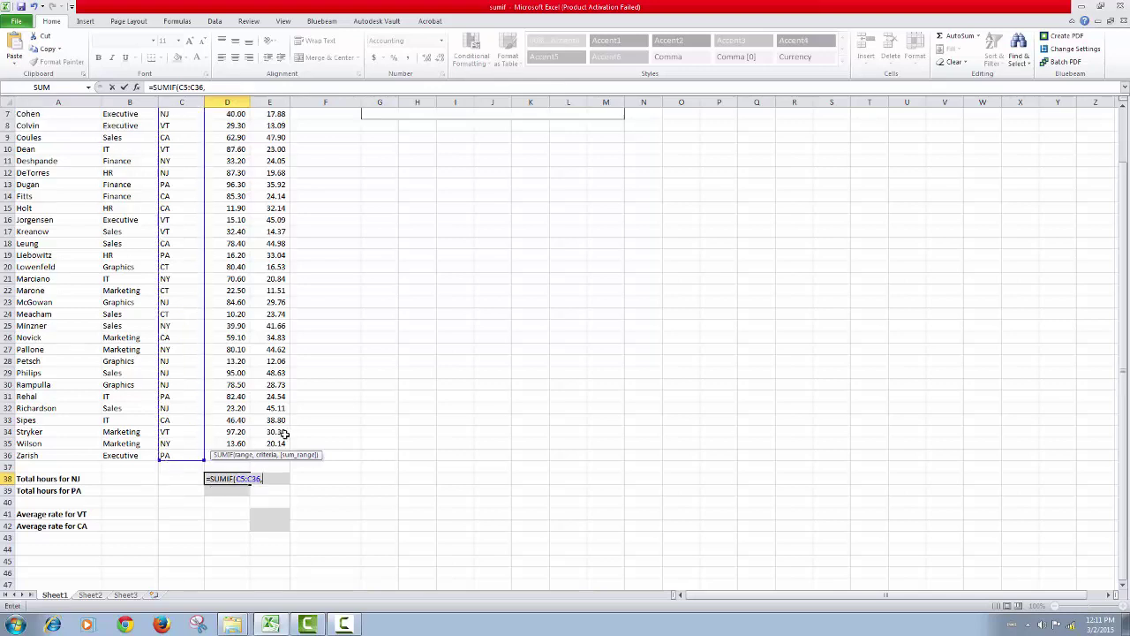
pyautogui.scroll(1, 261, 434)
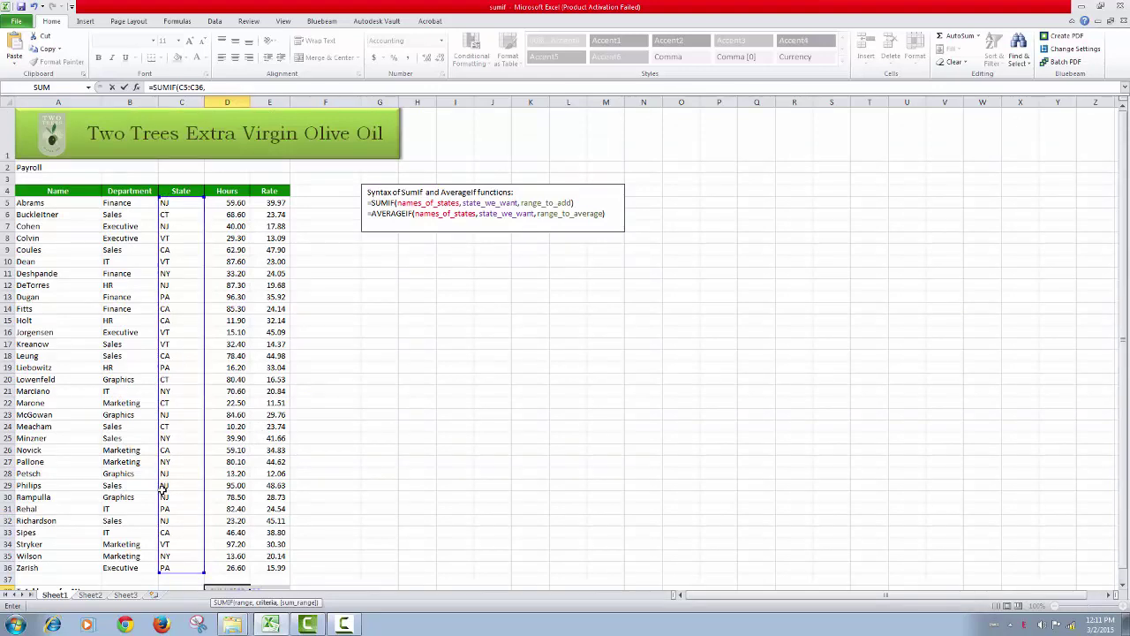
pyautogui.scroll(-1, 206, 434)
pyautogui.scroll(-1, 206, 434)
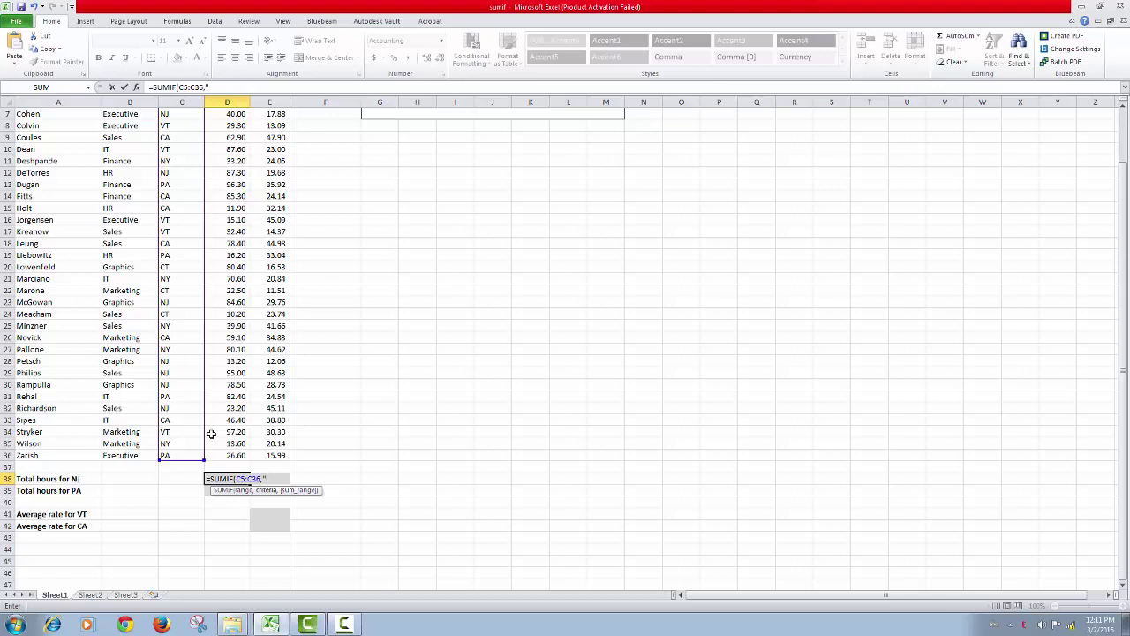
pyautogui.write('n')
pyautogui.press('BackSpace')
pyautogui.press('BackSpace')
pyautogui.write('NJ')
pyautogui.press('BackSpace')
pyautogui.press('BackSpace')
pyautogui.write('nj')
pyautogui.write(',')
# Step: Set the Hours entries D5:D36 as the sum range and complete the SUMIF formula in D38
pyautogui.scroll(2, 211, 434)
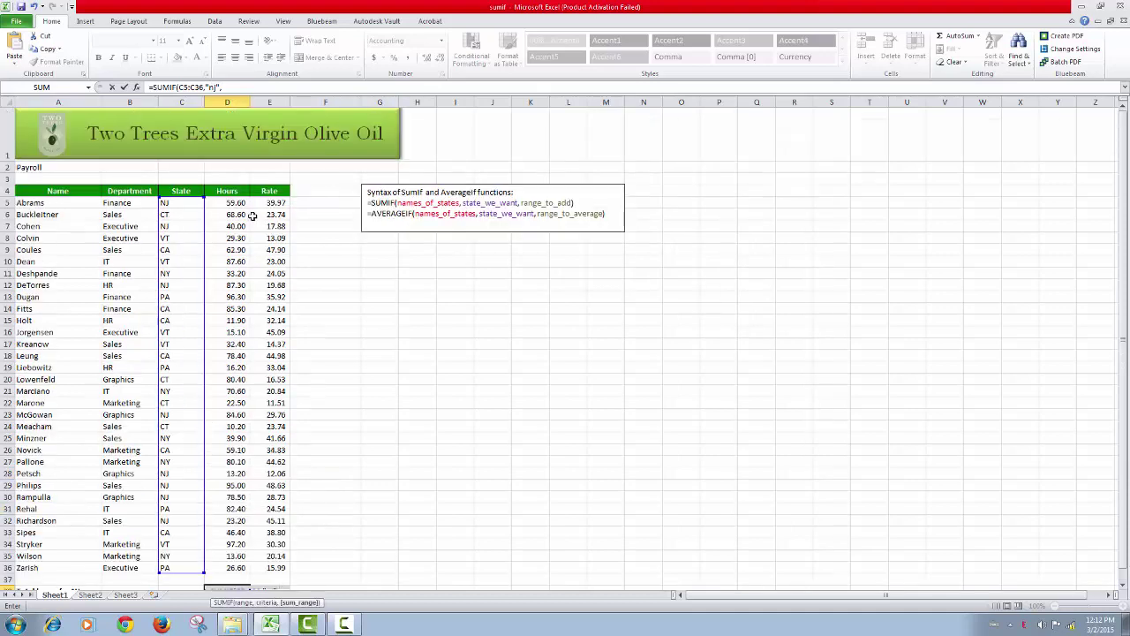
pyautogui.scroll(-3, 239, 248)
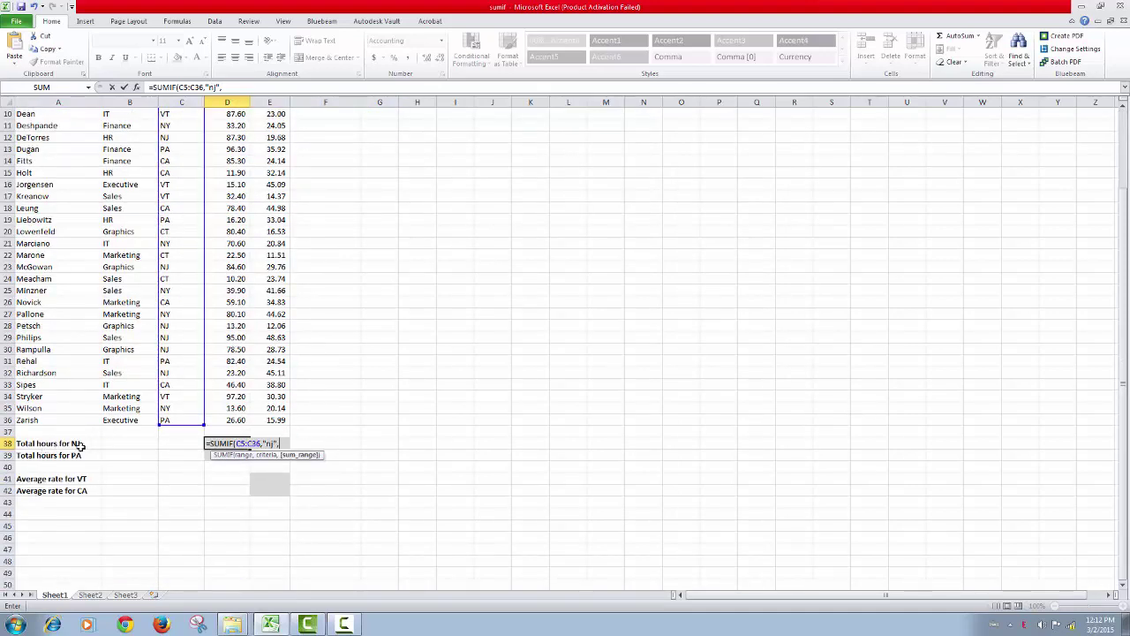
pyautogui.scroll(2, 80, 444)
pyautogui.scroll(-1, 77, 446)
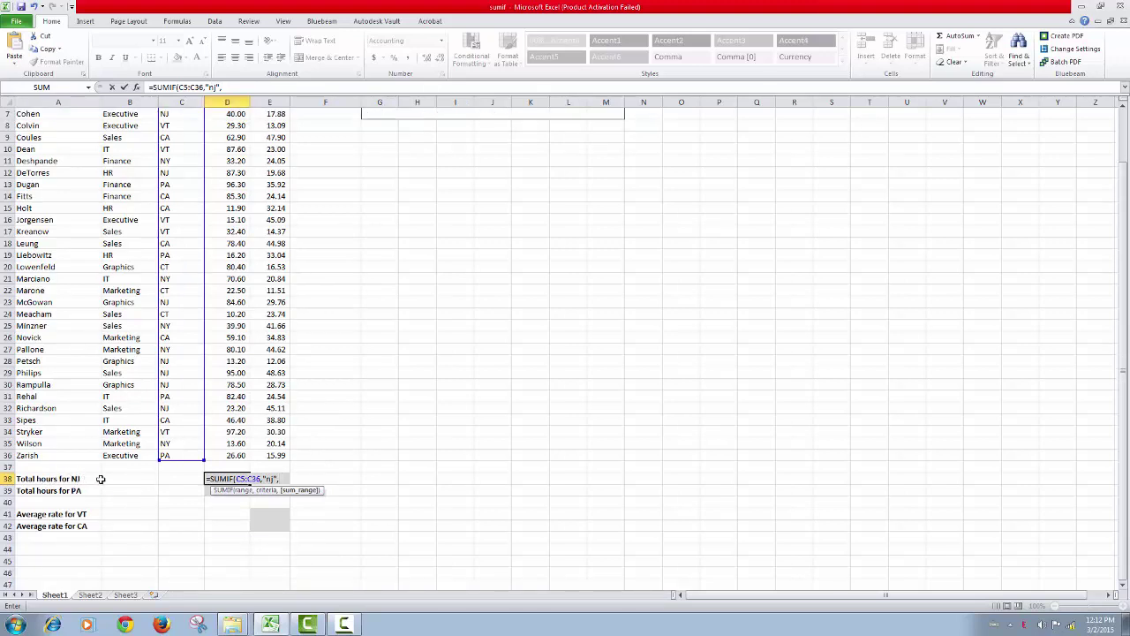
pyautogui.scroll(3, 105, 483)
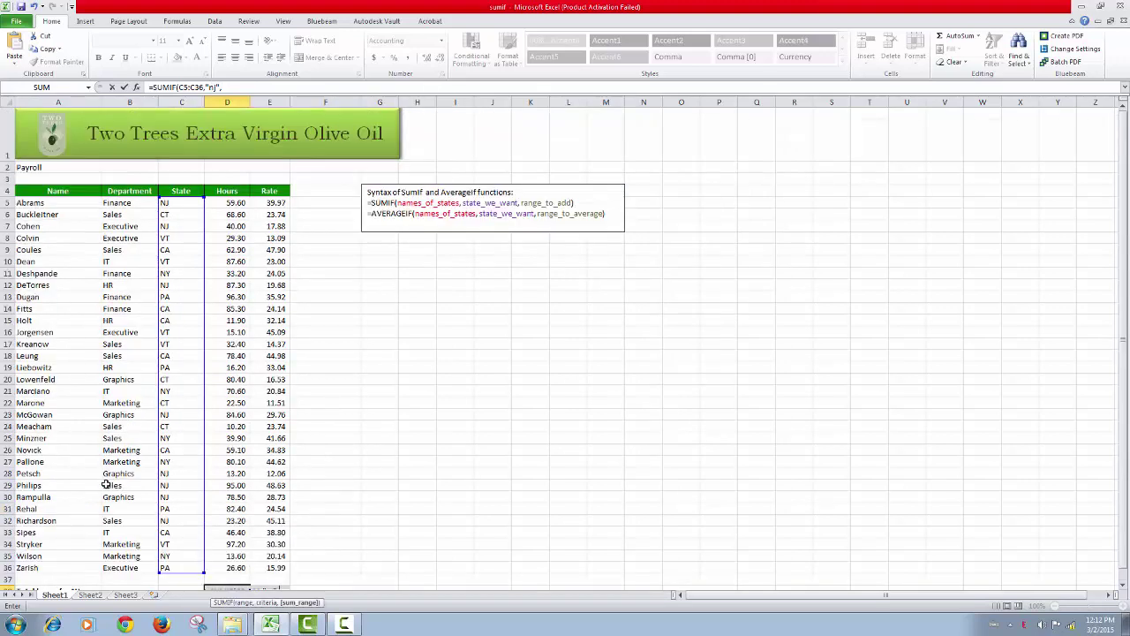
pyautogui.scroll(-2, 105, 483)
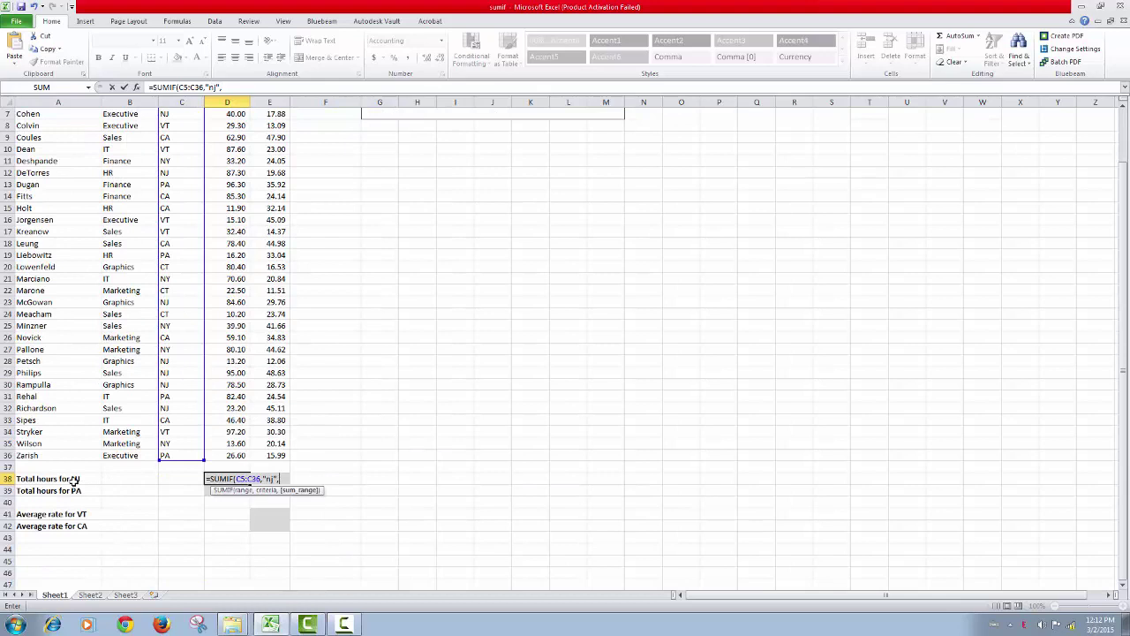
pyautogui.scroll(2, 74, 480)
pyautogui.click(217, 204)
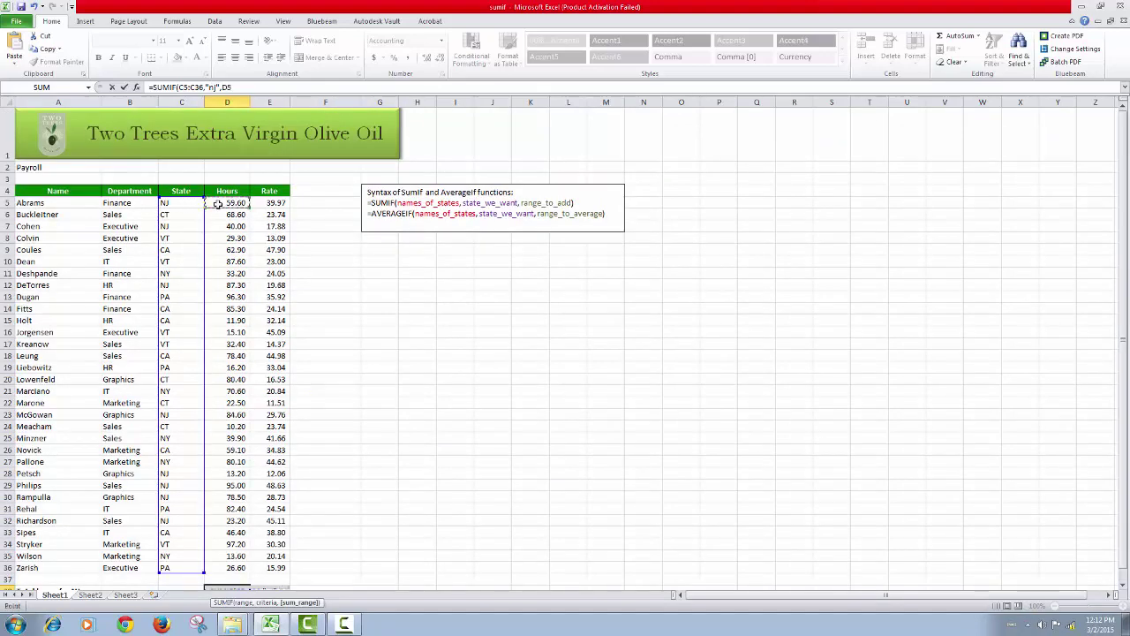
pyautogui.scroll(-1, 235, 411)
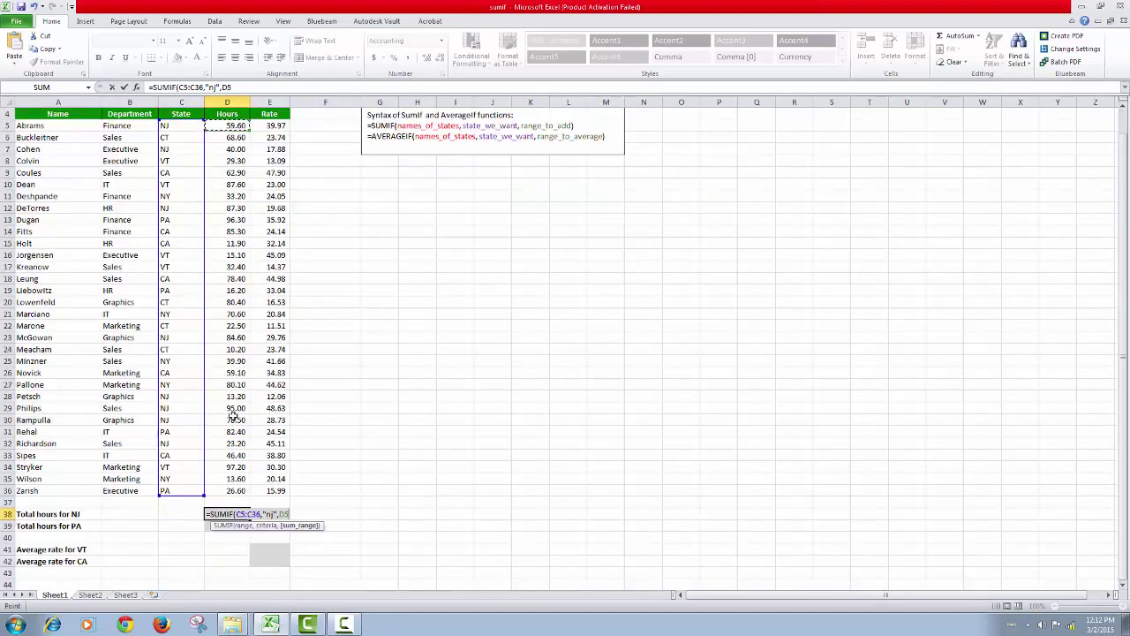
pyautogui.keyDown('shift'); pyautogui.click(232, 490); pyautogui.keyUp('shift')
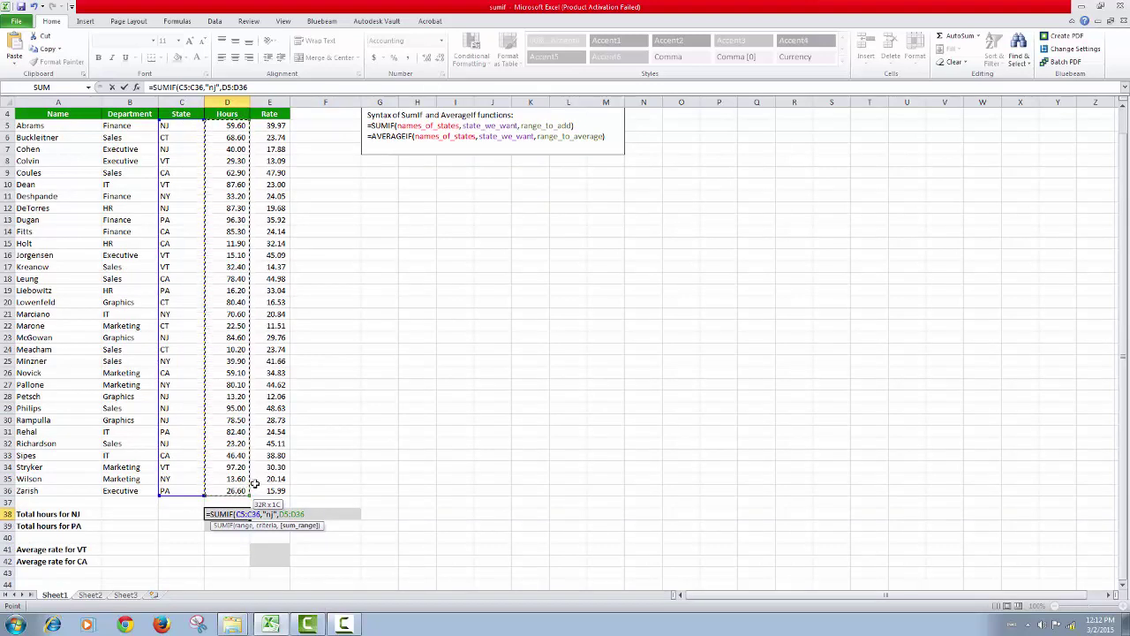
pyautogui.write(')')
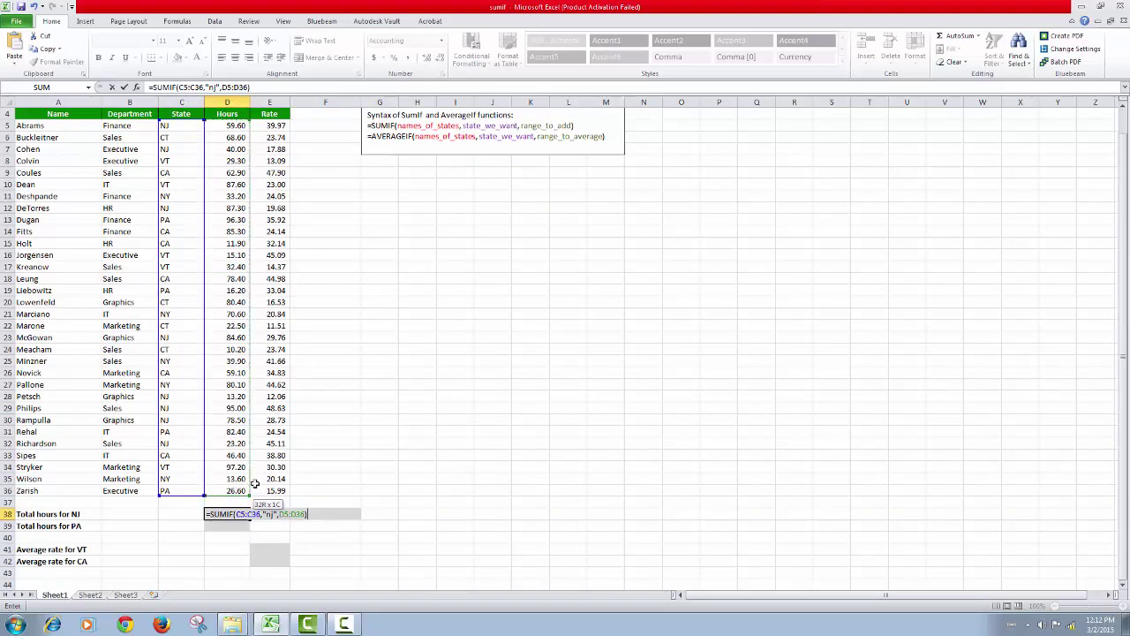
pyautogui.press('BackSpace')
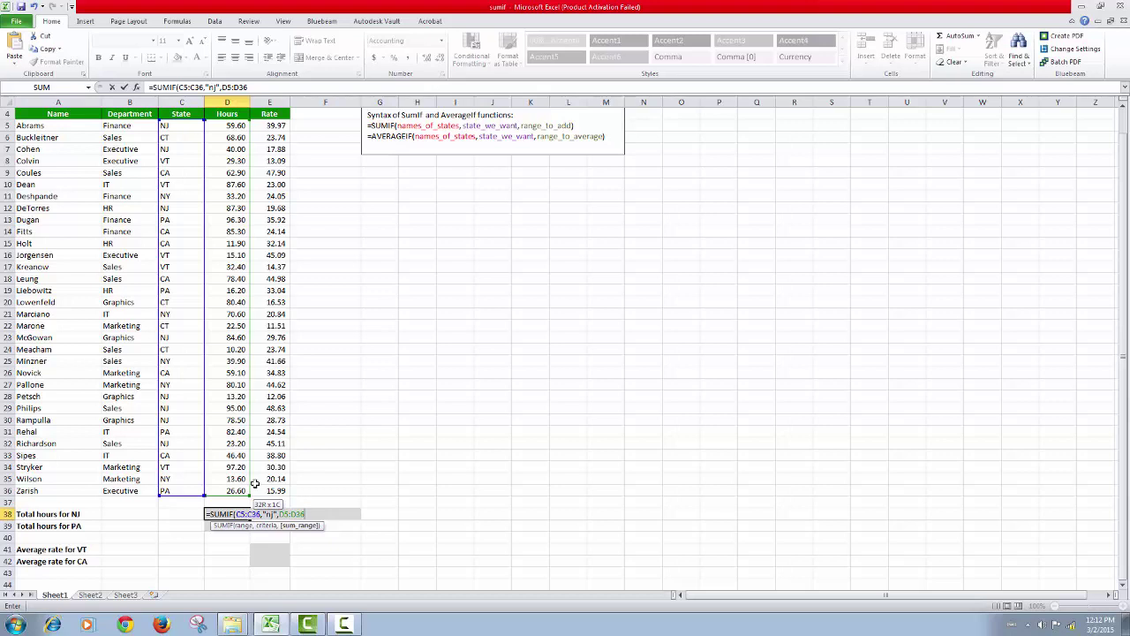
pyautogui.press('Return')
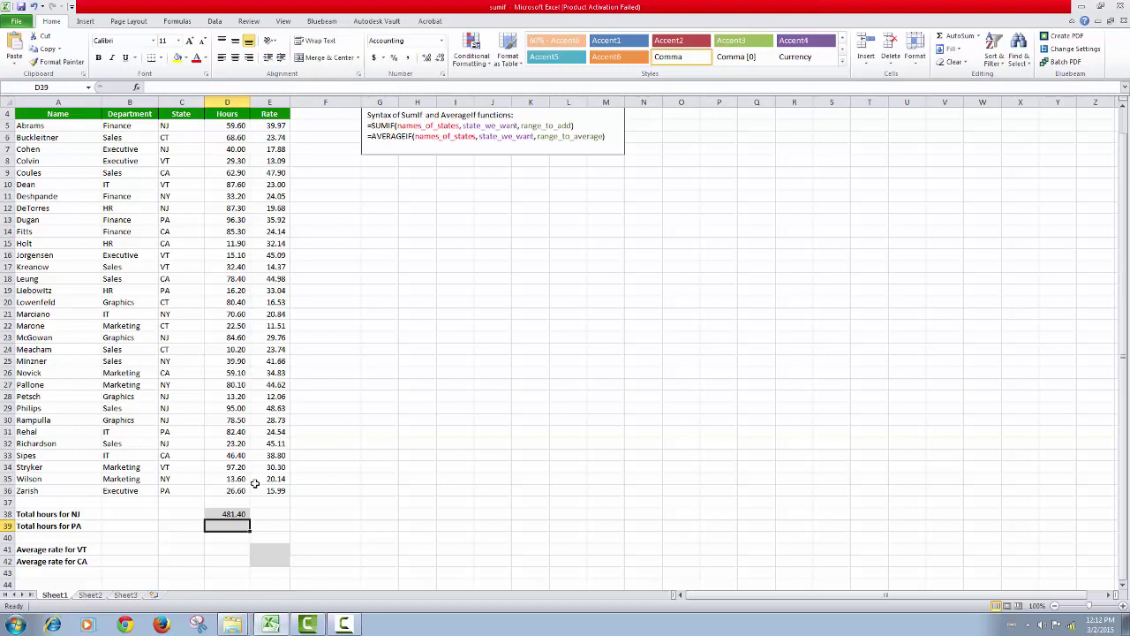
# Step: Start a SUMIF formula in D39 for the PA hours, with State entries C5:C36 as its range
pyautogui.write('=')
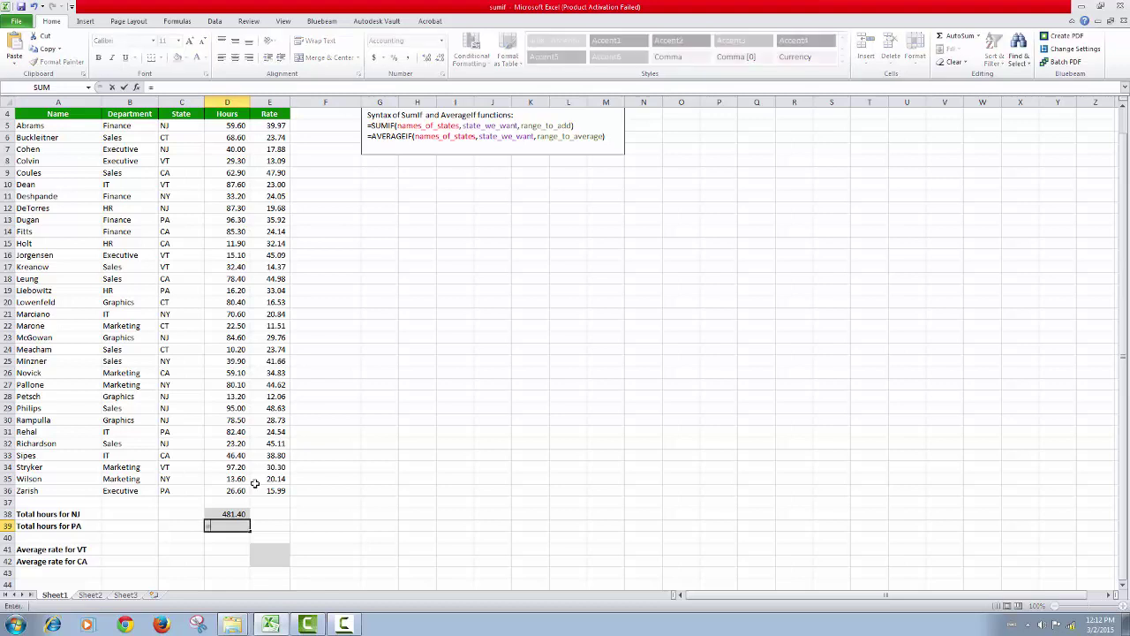
pyautogui.write('sumif')
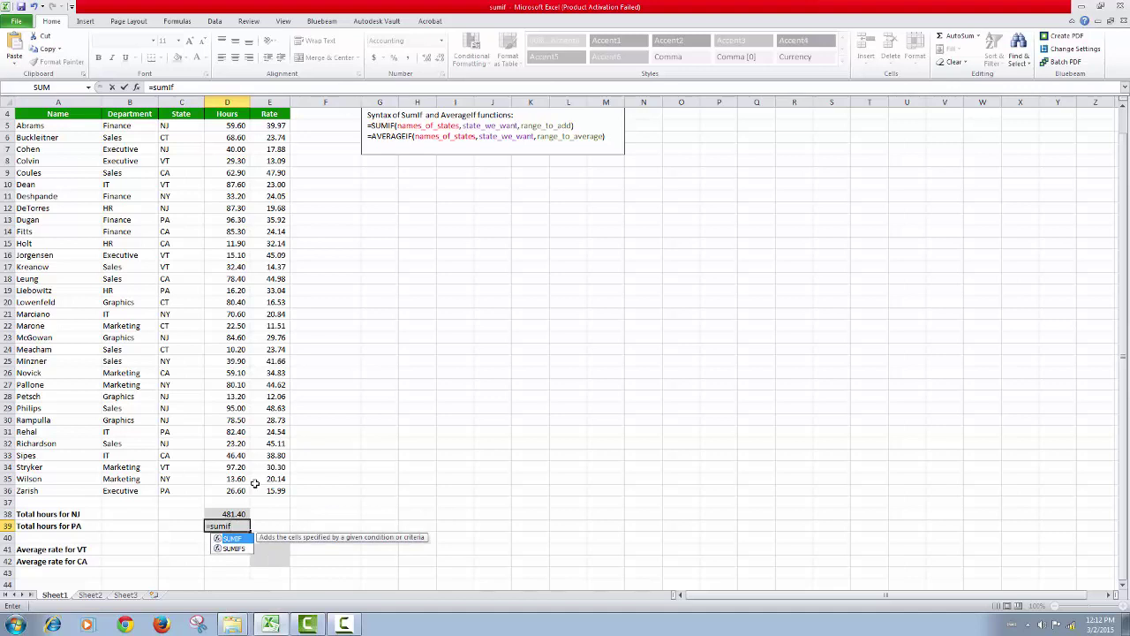
pyautogui.write('(')
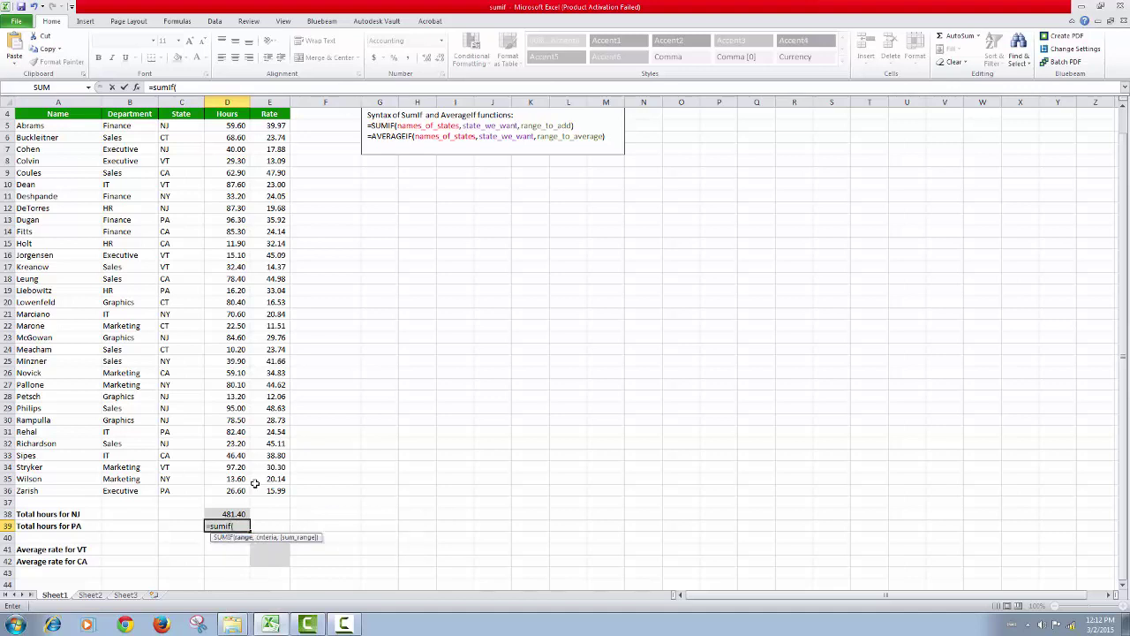
pyautogui.press('BackSpace')
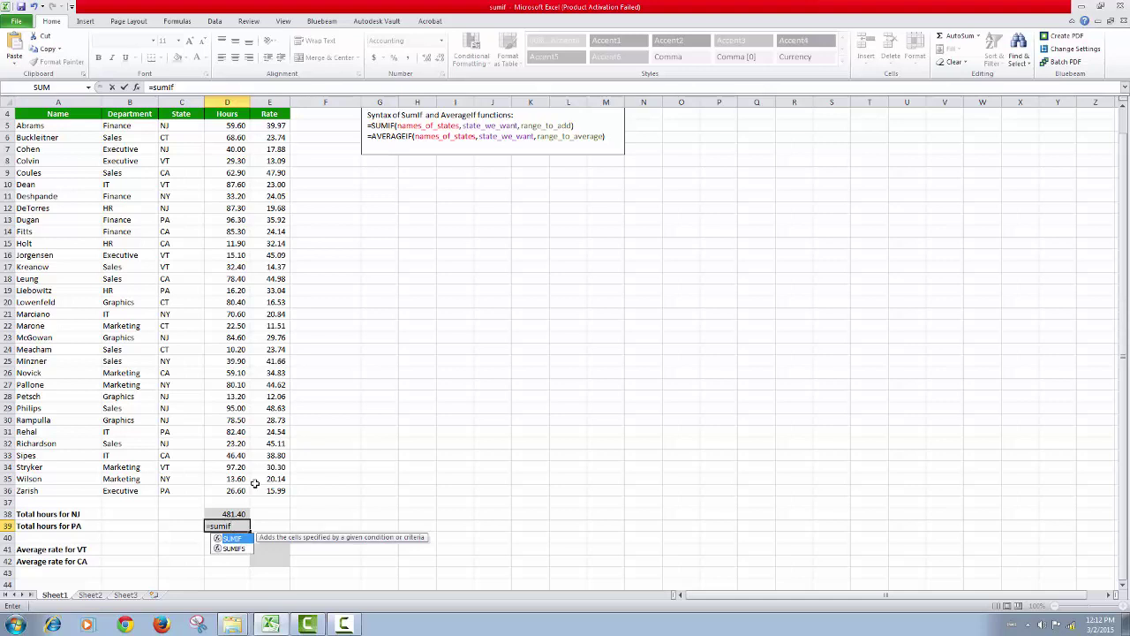
pyautogui.press('Tab')
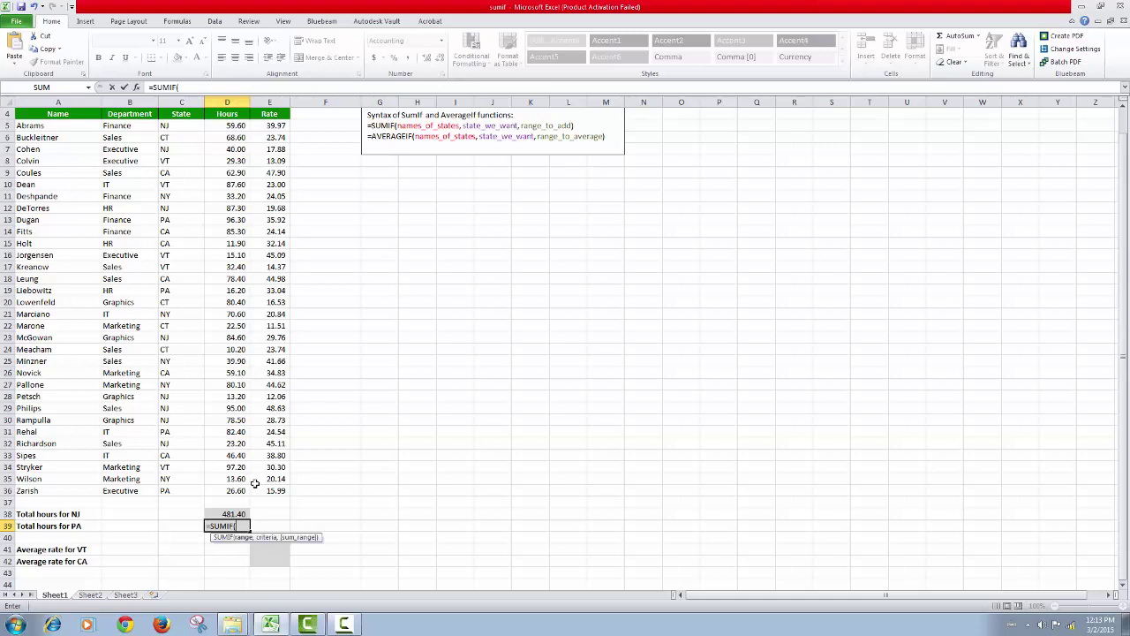
pyautogui.click(189, 124)
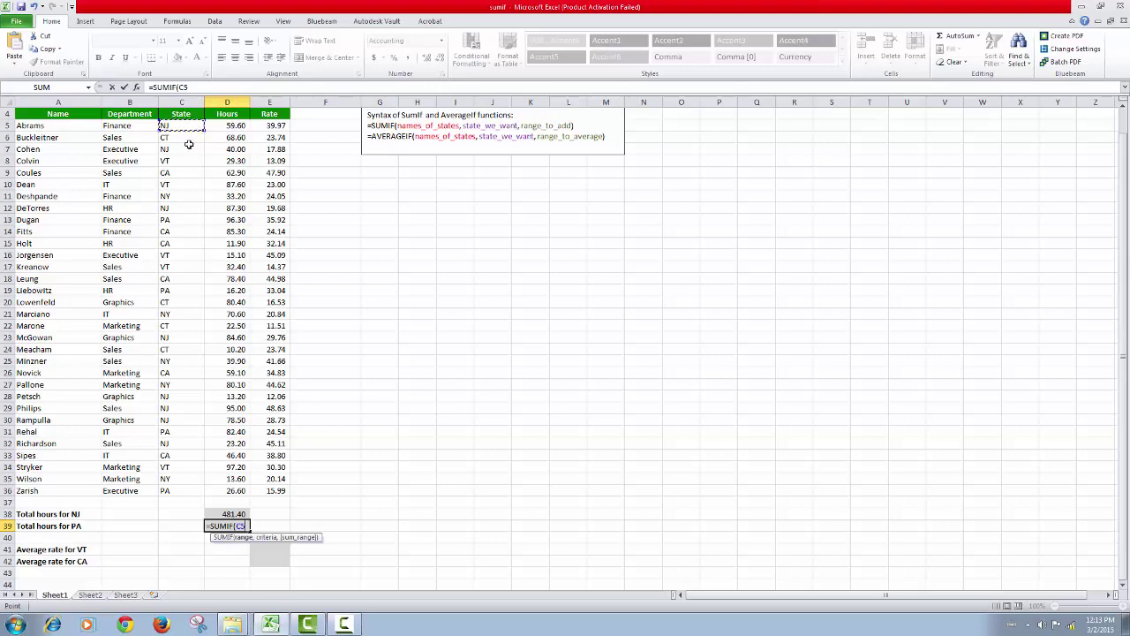
pyautogui.keyDown('shift'); pyautogui.click(185, 493); pyautogui.keyUp('shift')
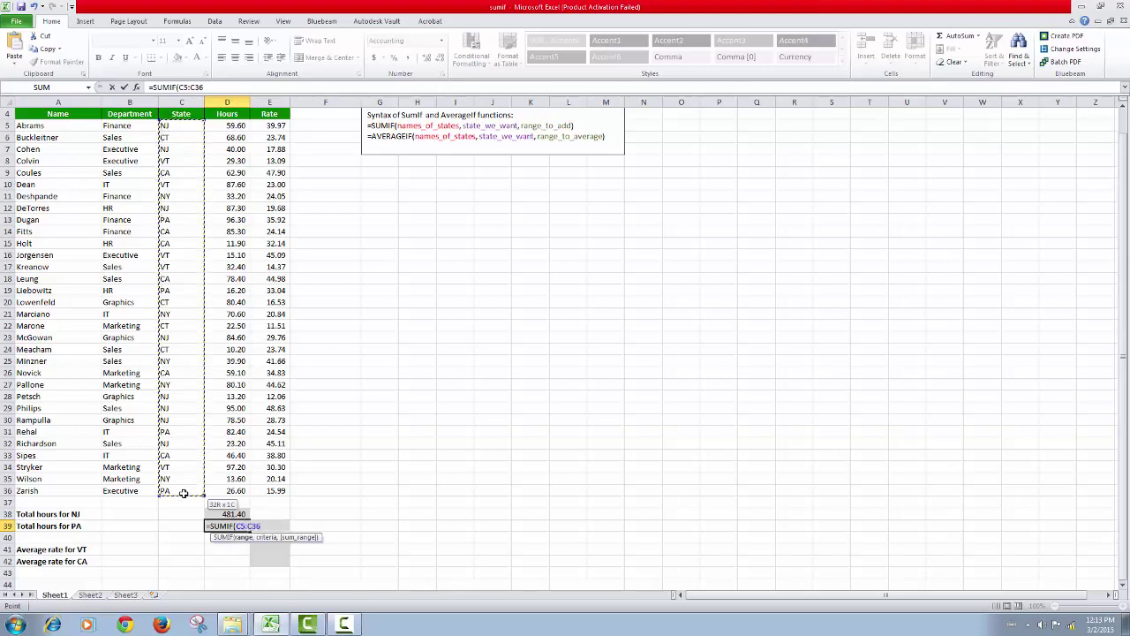
pyautogui.write(',')
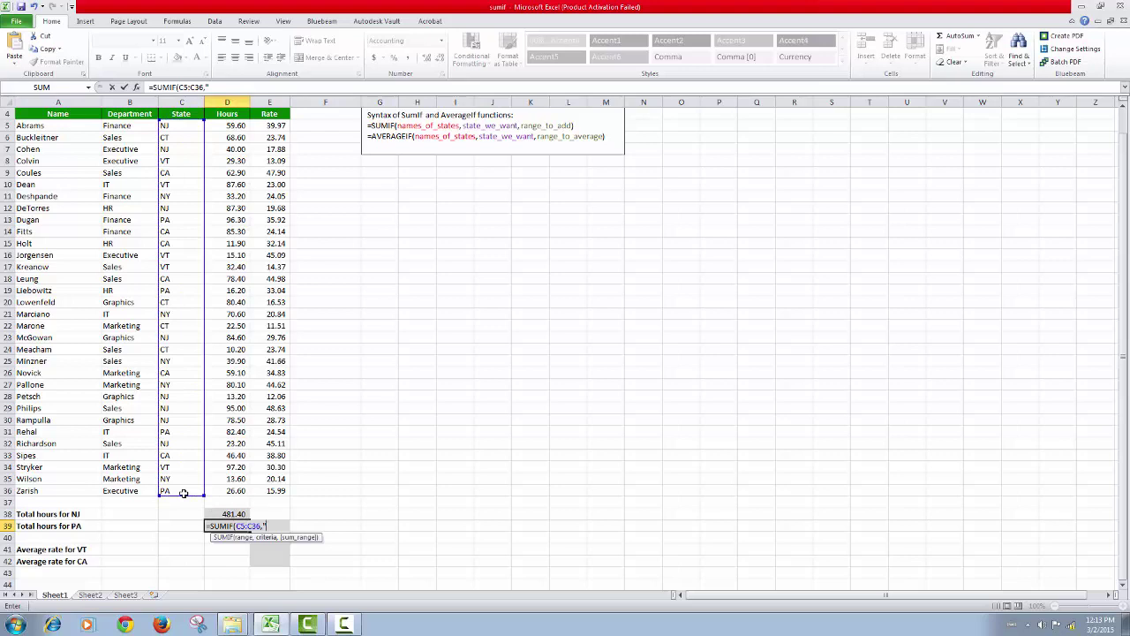
# Step: Enter "pa" as the criteria and Hours entries D5:D36 as the sum range to complete the SUMIF formula in D39
pyautogui.write('"pa')
pyautogui.write('"')
pyautogui.write('"')
pyautogui.write(',')
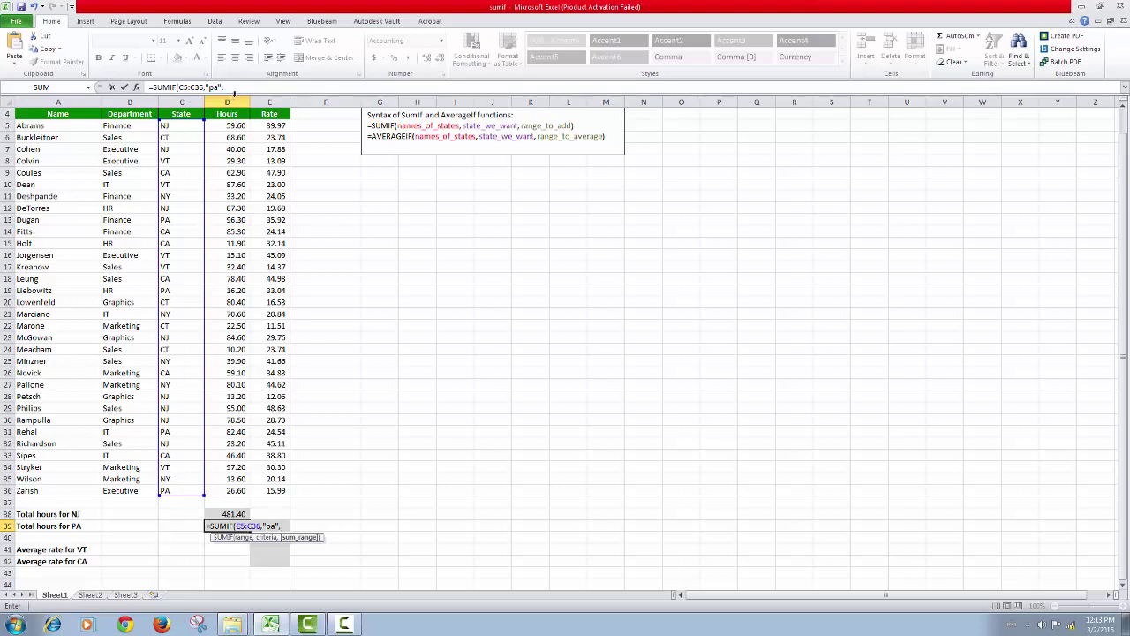
pyautogui.click(229, 126)
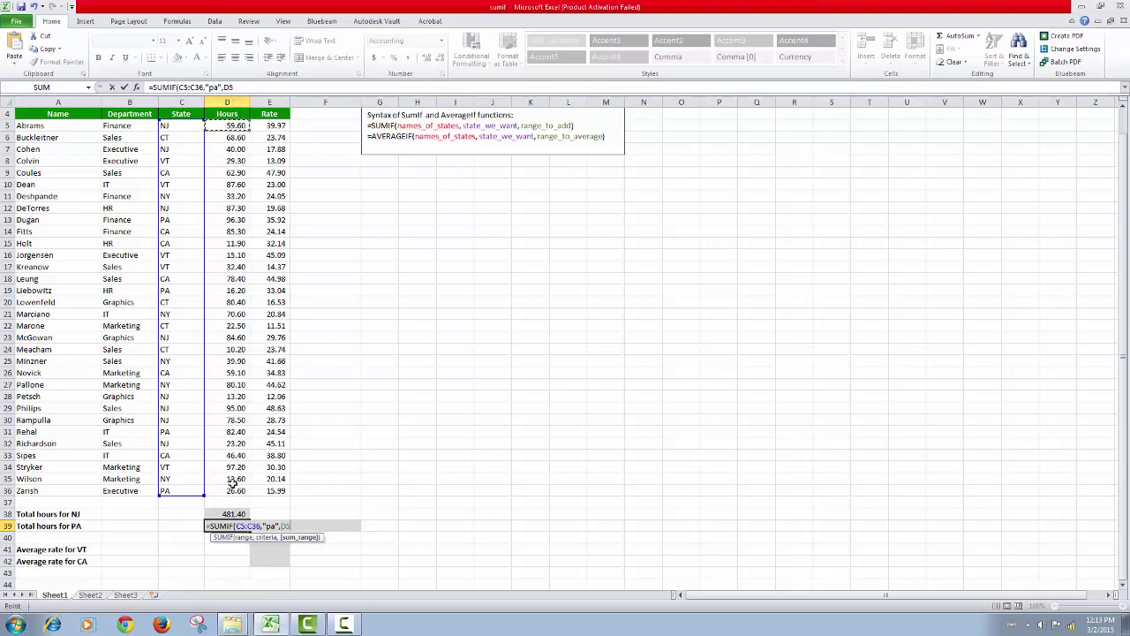
pyautogui.moveTo(232, 496); pyautogui.dragTo(234, 492)
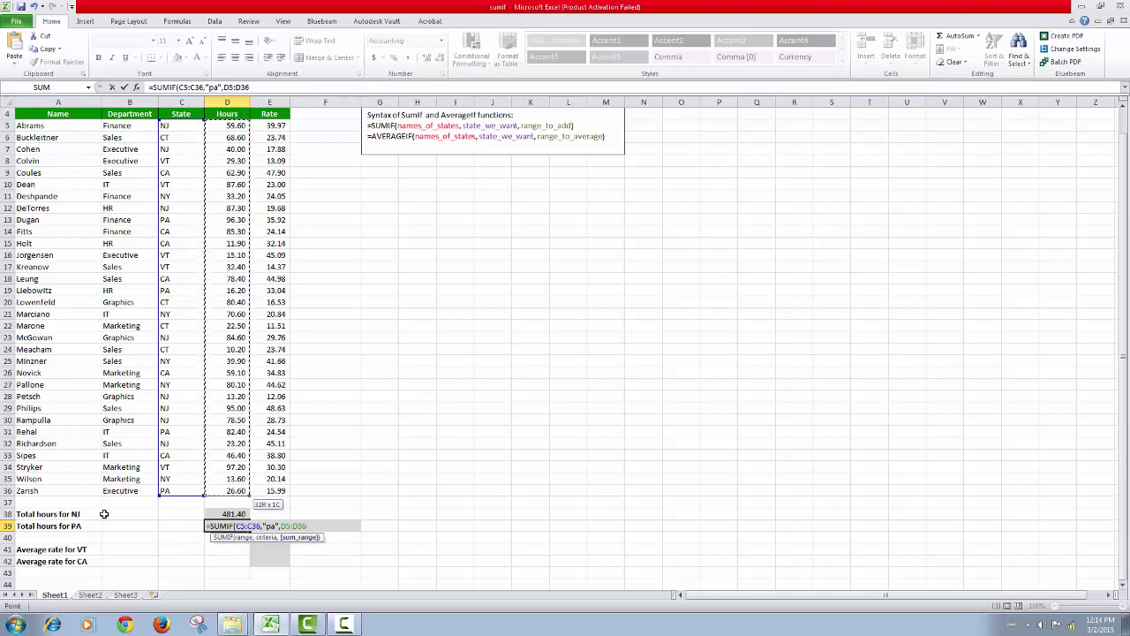
pyautogui.press('Tab')
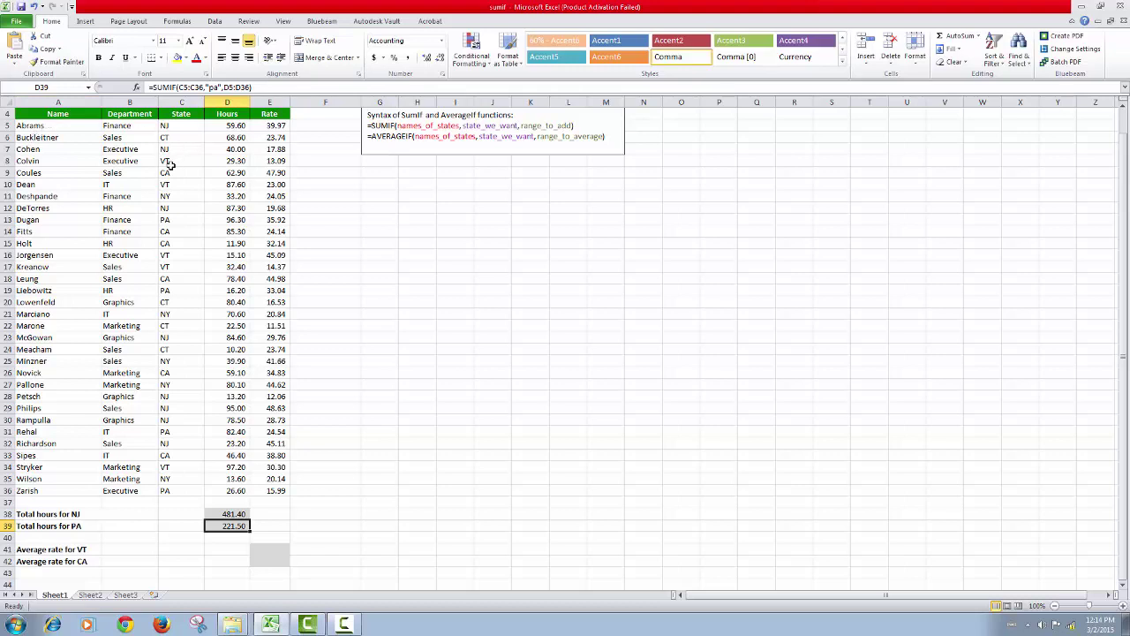
# Step: Examine the PA entries in C13, C19 and C36 and the hours value in D36 that feed the PA total
pyautogui.click(168, 219)
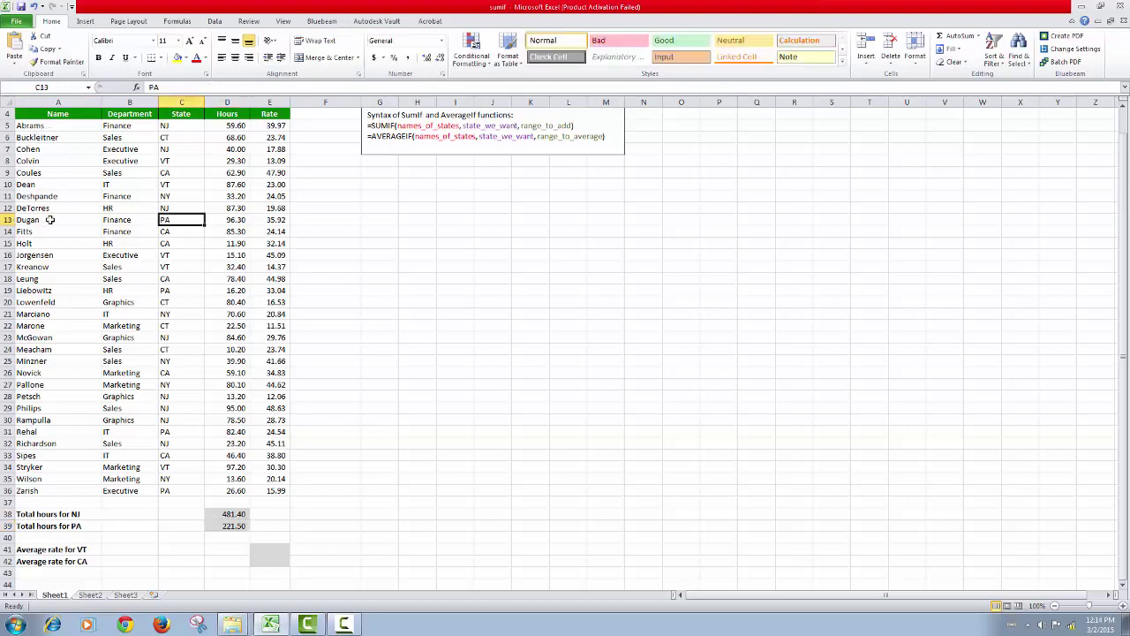
pyautogui.click(118, 221)
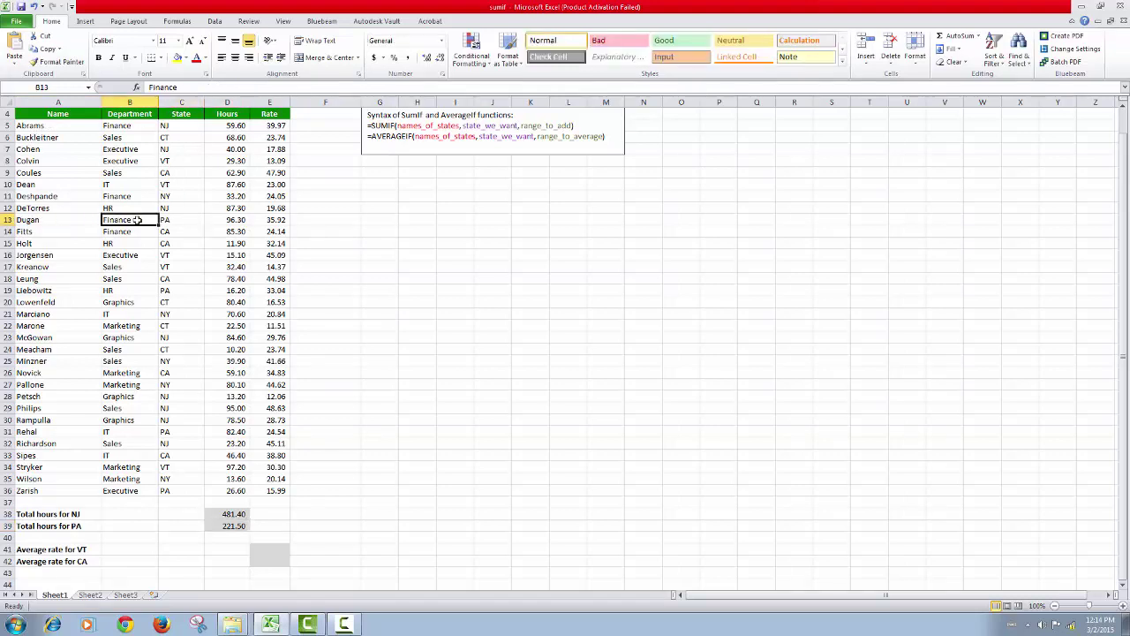
pyautogui.click(170, 289)
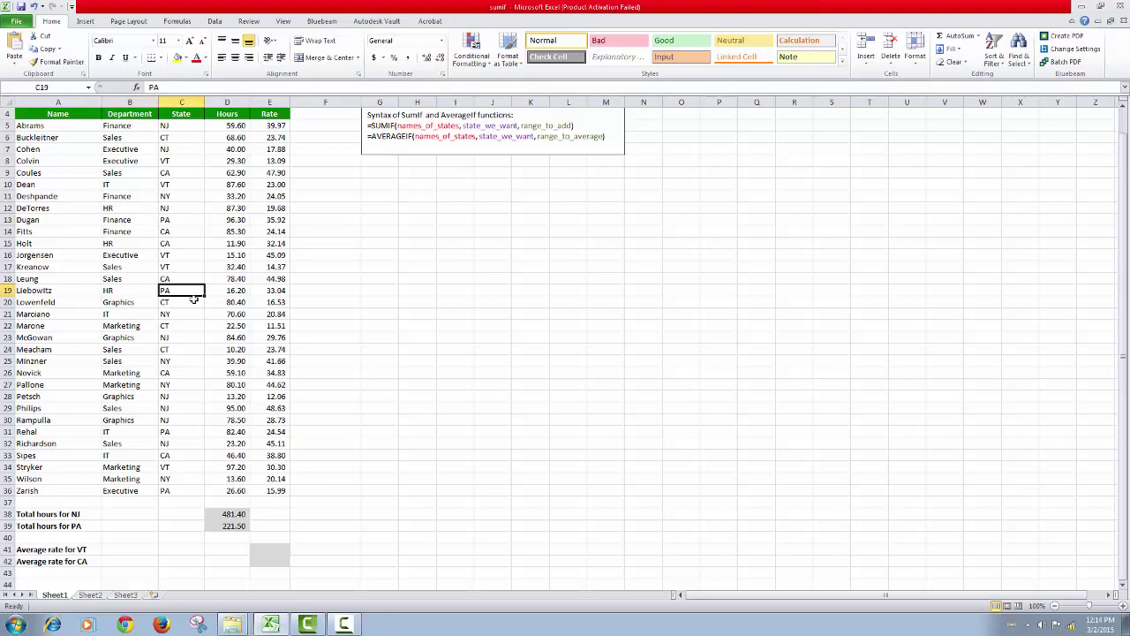
pyautogui.click(168, 491)
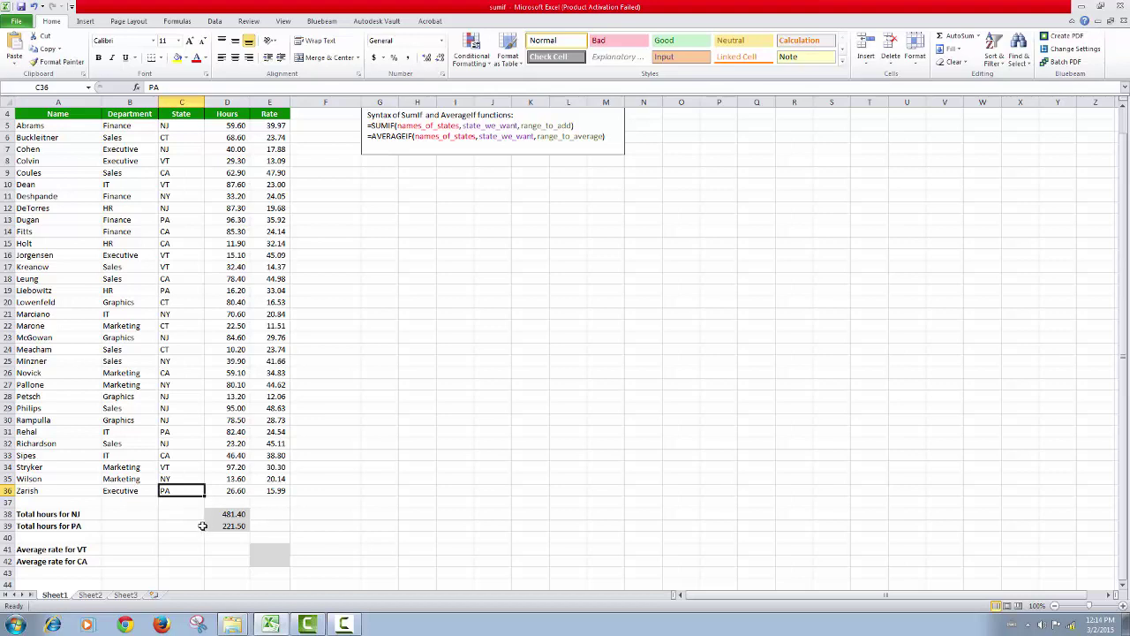
pyautogui.click(239, 491)
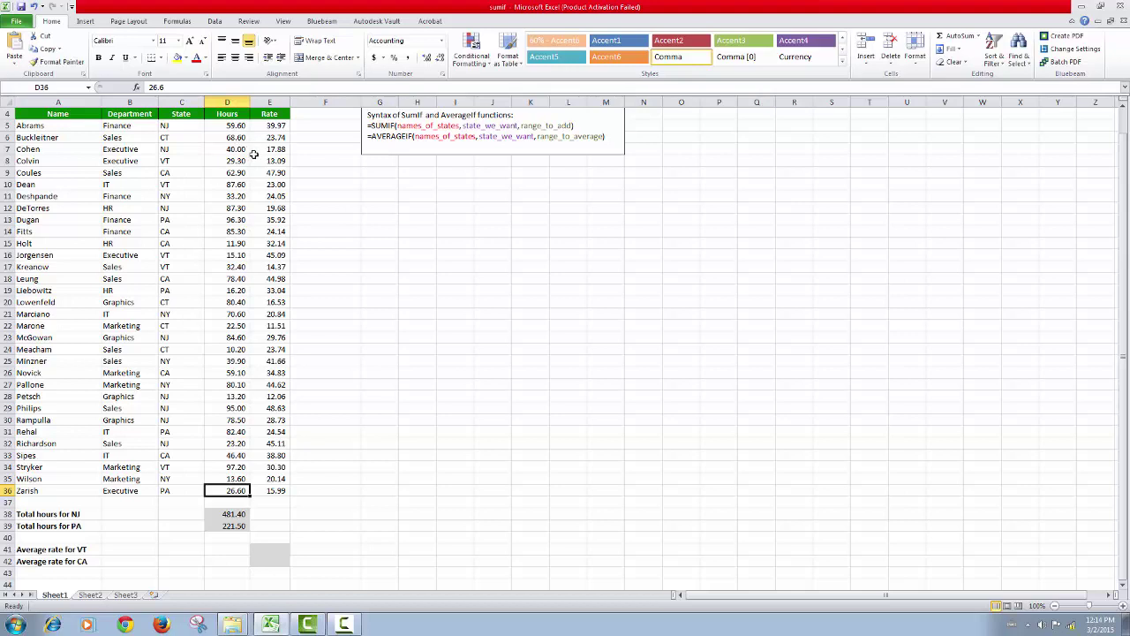
# Step: Select cell E41 for the average rate of VT
pyautogui.click(279, 549)
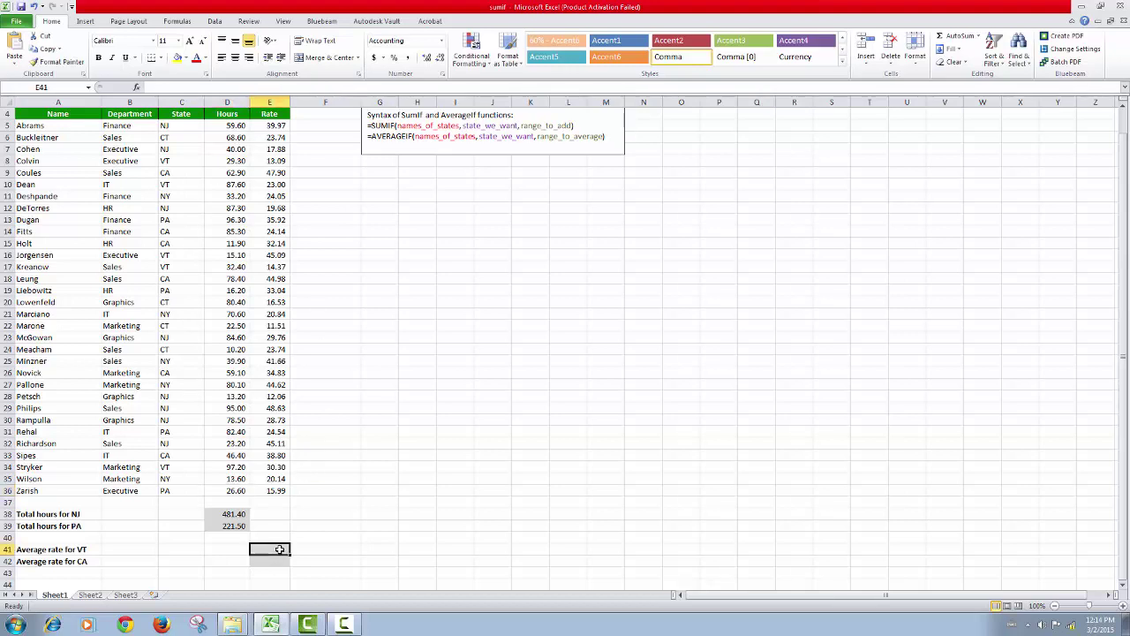
pyautogui.scroll(-1, 296, 511)
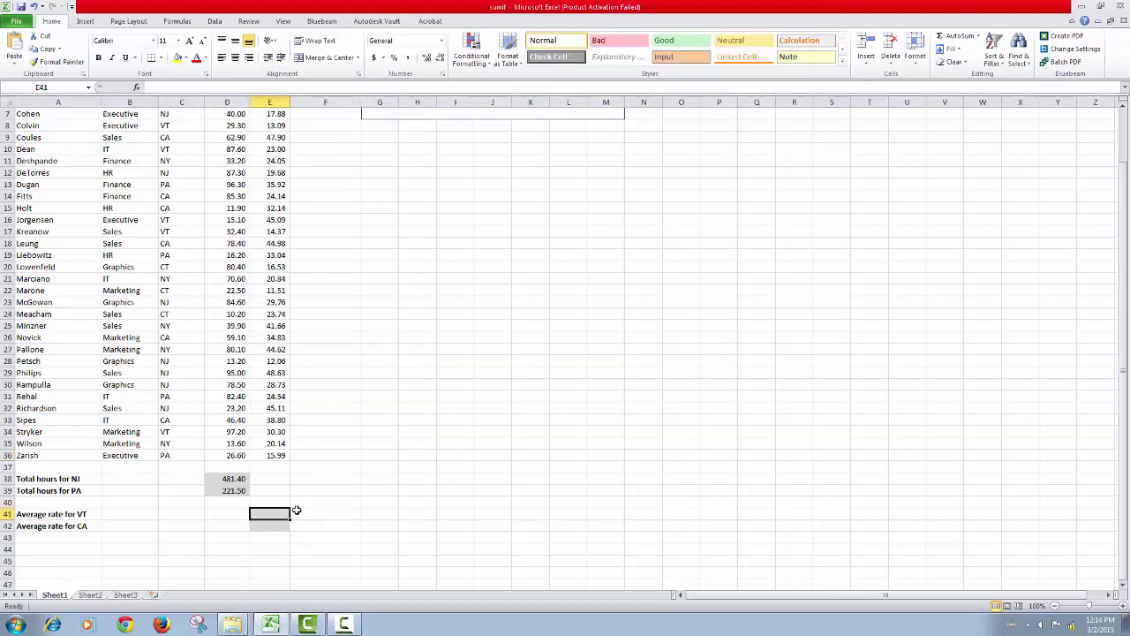
pyautogui.scroll(-1, 295, 460)
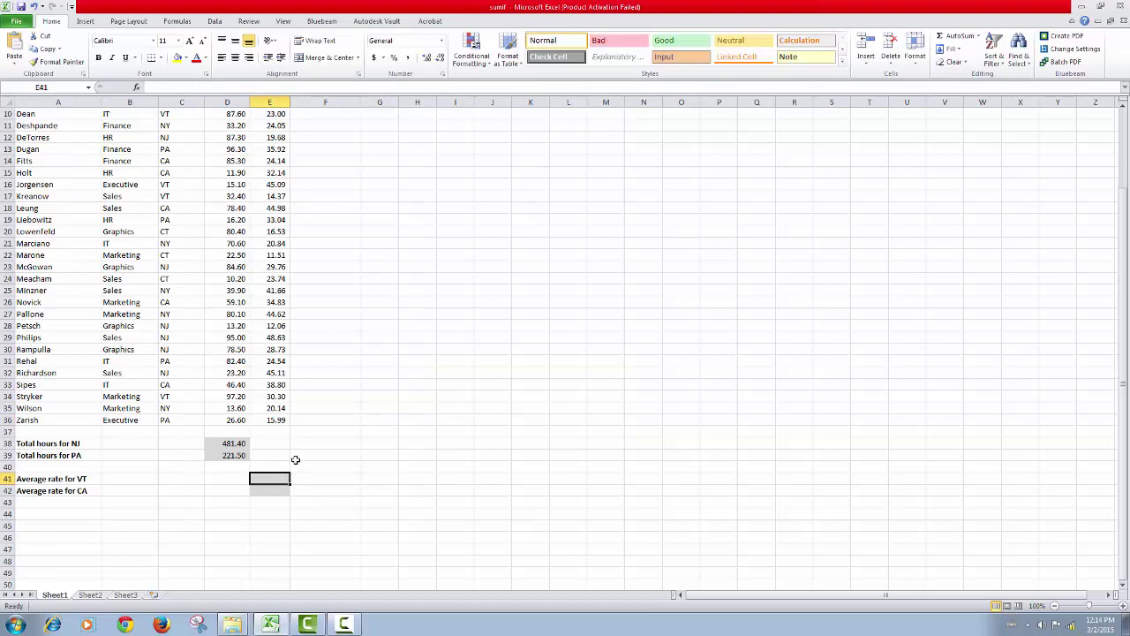
pyautogui.write('av')
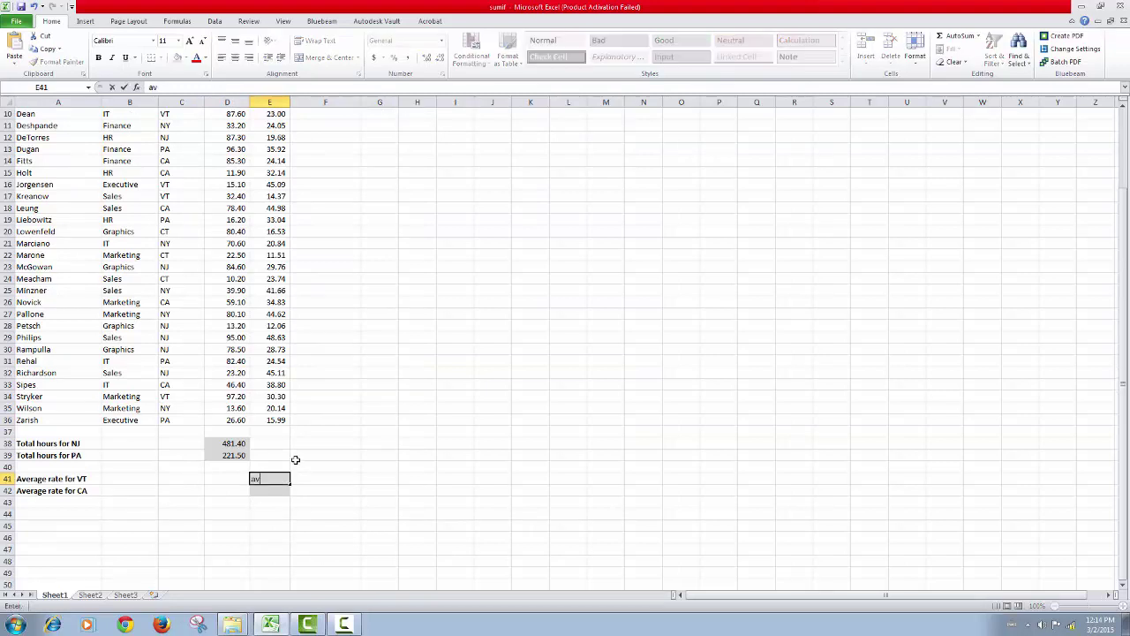
pyautogui.write('eragei')
pyautogui.press('BackSpace')
pyautogui.press('BackSpace')
pyautogui.press('BackSpace')
pyautogui.press('BackSpace')
pyautogui.press('BackSpace')
pyautogui.press('BackSpace')
pyautogui.press('BackSpace')
pyautogui.press('BackSpace')
# Step: Start an AVERAGEIF formula in E41 for the average VT rate
pyautogui.write('=')
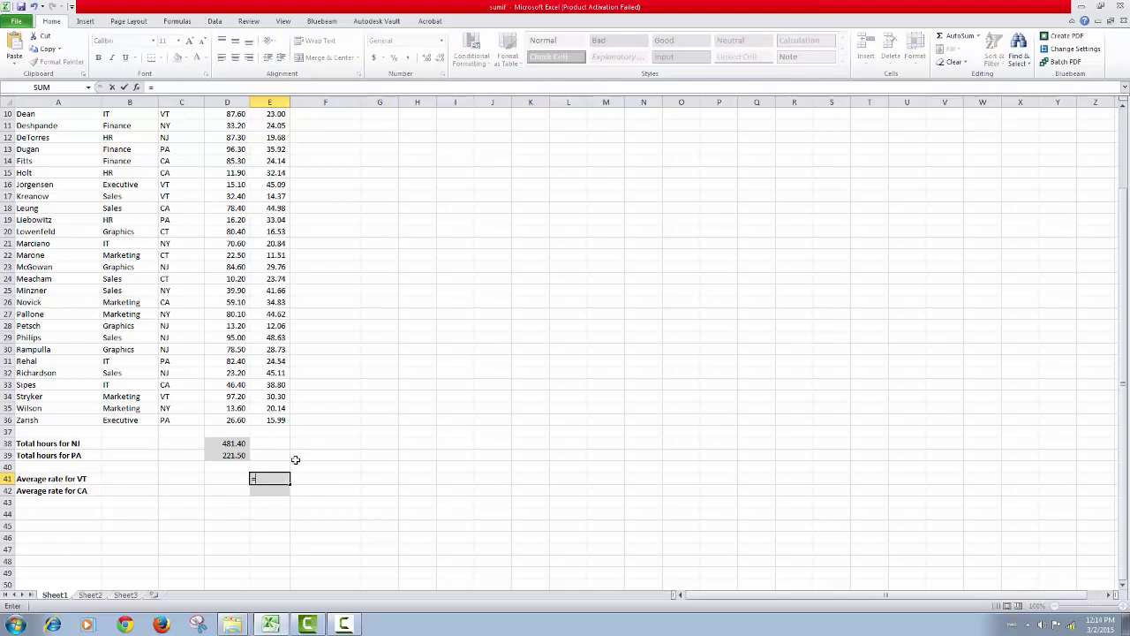
pyautogui.write('sumif')
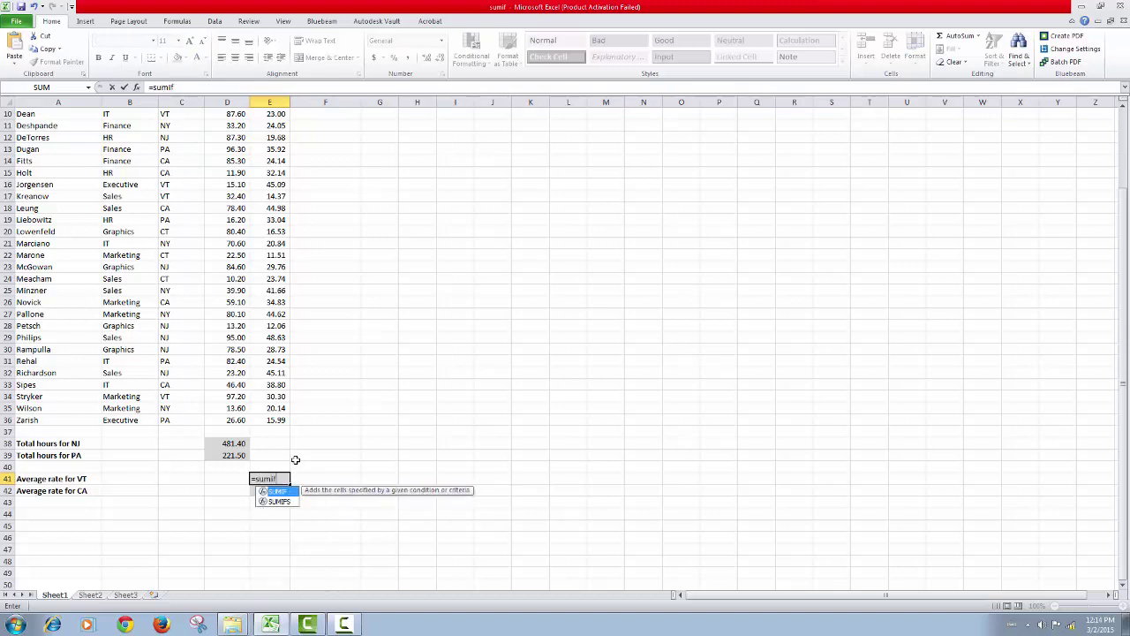
pyautogui.press('BackSpace')
pyautogui.press('BackSpace')
pyautogui.press('BackSpace')
pyautogui.press('BackSpace')
pyautogui.press('BackSpace')
pyautogui.write('av')
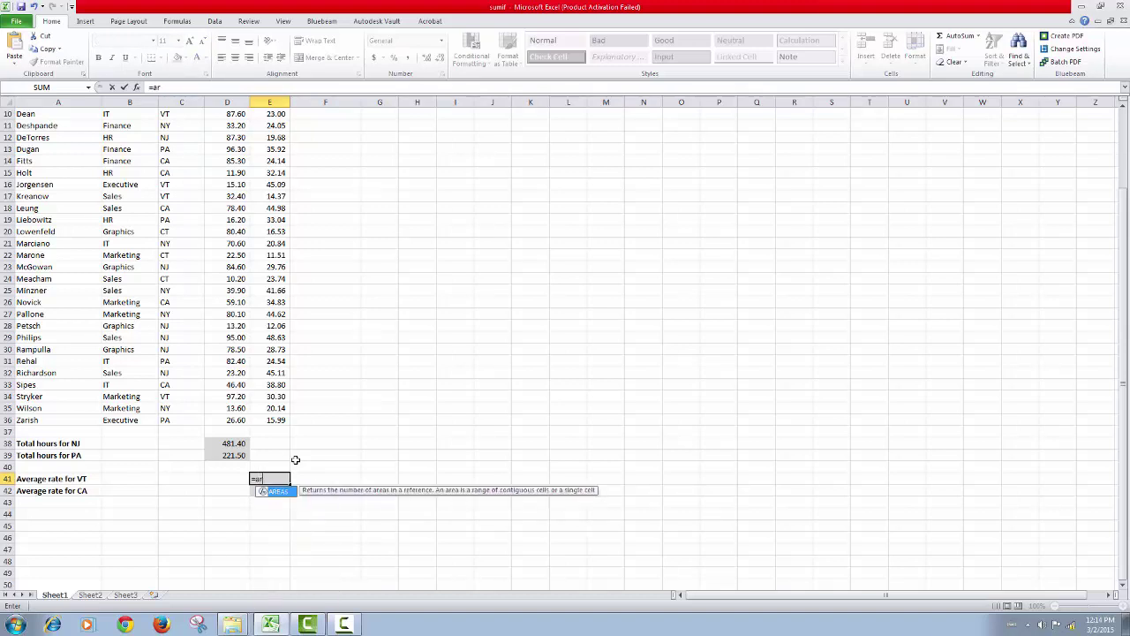
pyautogui.write('erage')
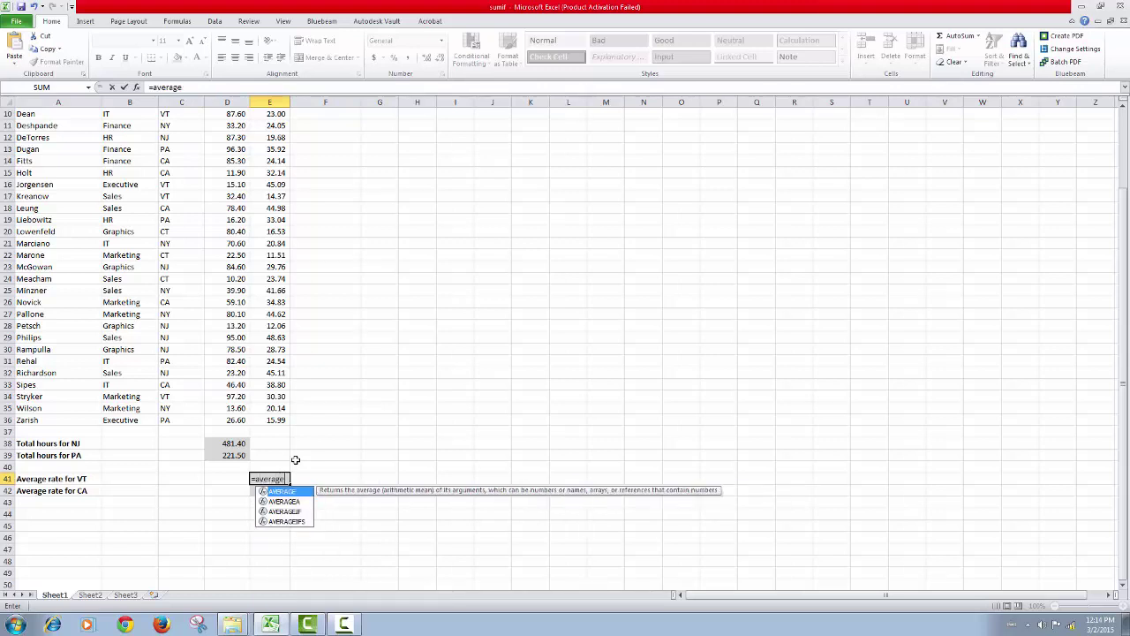
pyautogui.write('if')
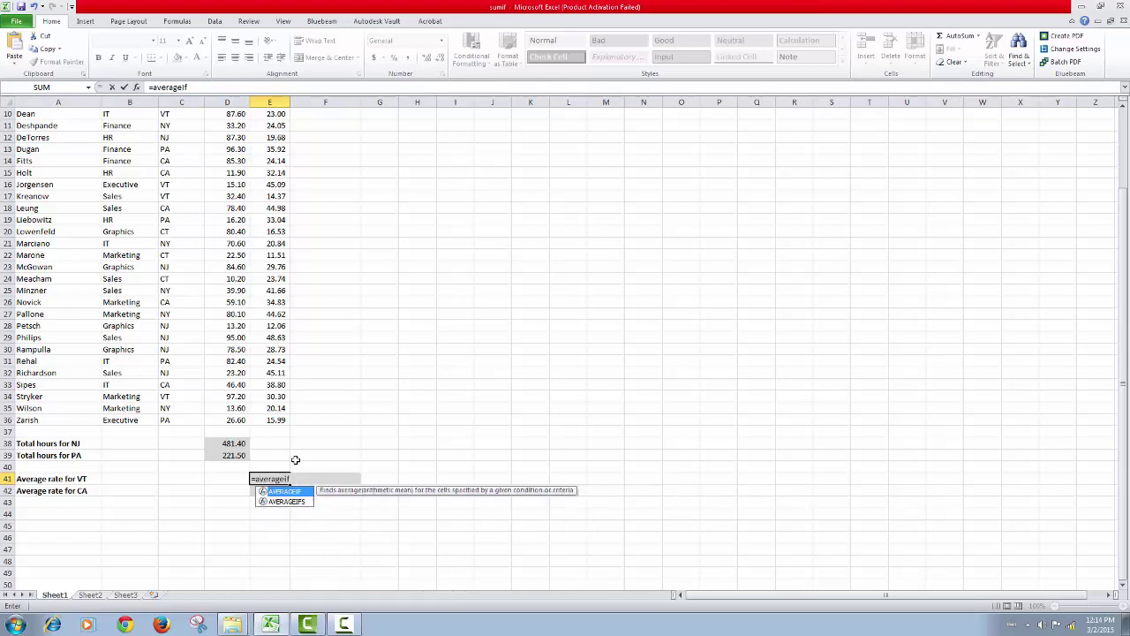
pyautogui.press('Tab')
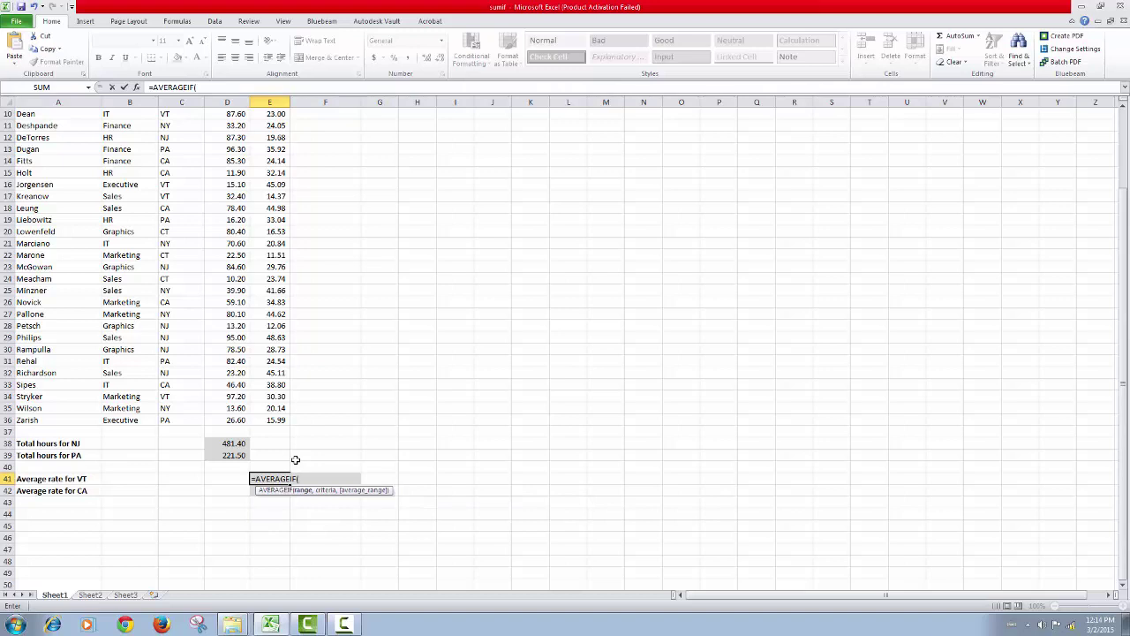
# Step: Set the State entries C5:C36 as the range argument of the AVERAGEIF formula in E41
pyautogui.scroll(1, 57, 477)
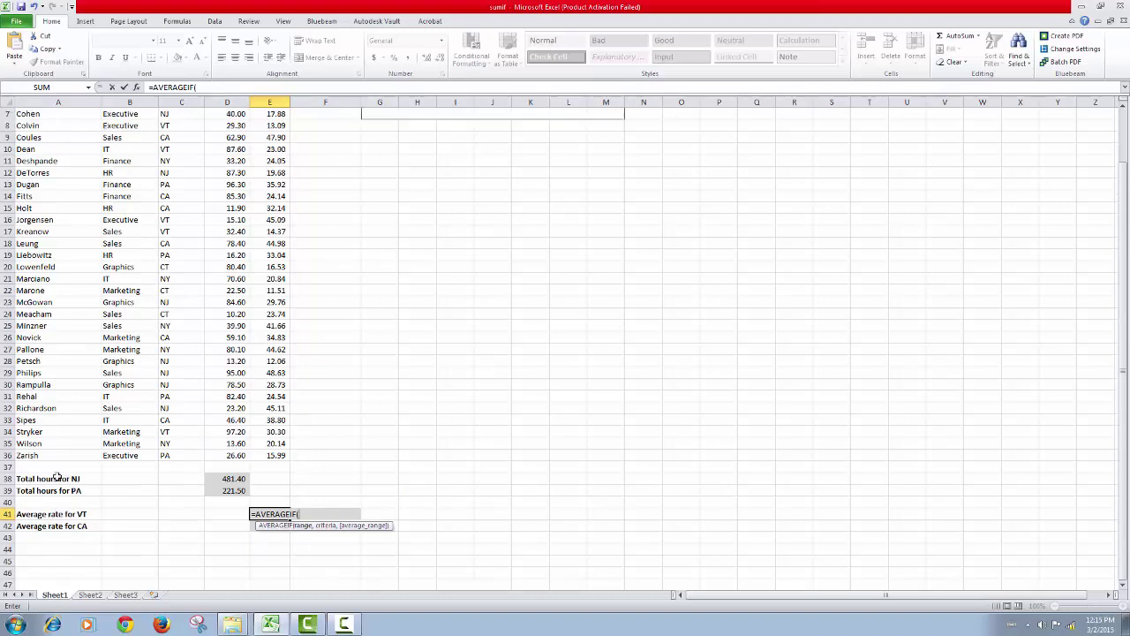
pyautogui.scroll(1, 127, 107)
pyautogui.moveTo(124, 125); pyautogui.dragTo(143, 490)
pyautogui.moveTo(179, 127); pyautogui.dragTo(177, 491)
pyautogui.click(182, 124)
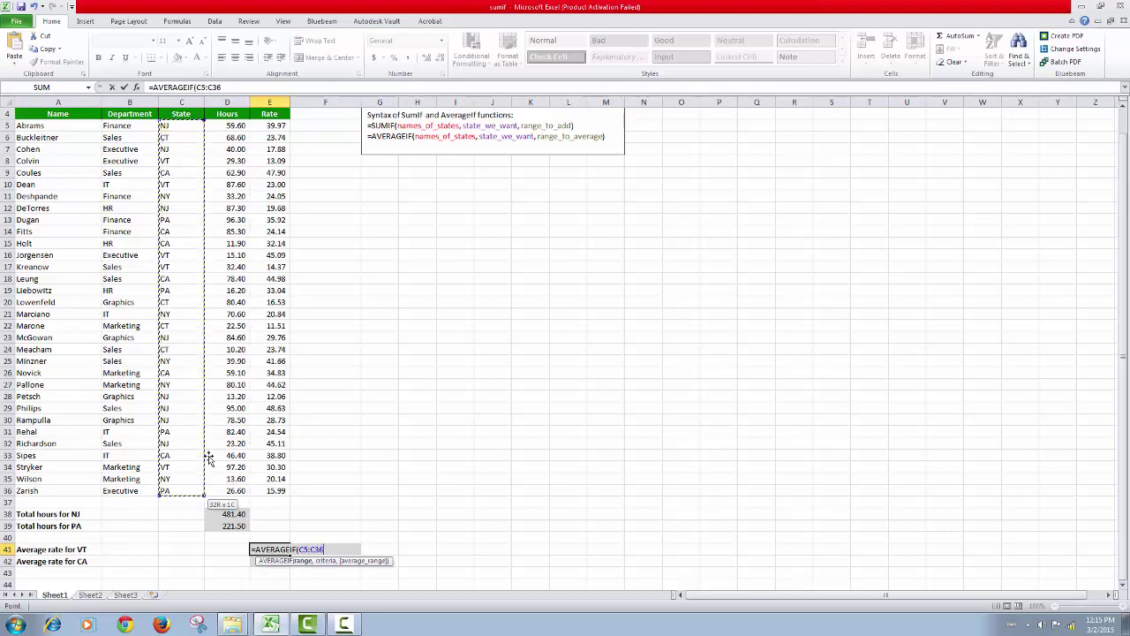
# Step: Enter "vt" as the criteria and the Rate entries E5:E36 as the average range of the AVERAGEIF formula in E41
pyautogui.write(',"vt')
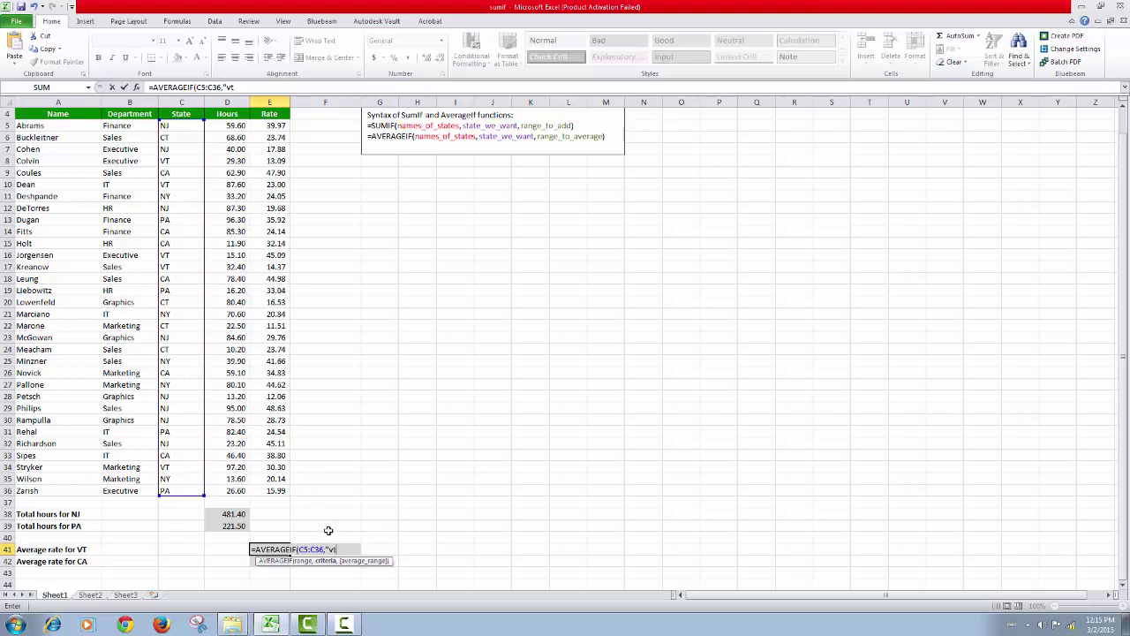
pyautogui.write(',')
pyautogui.click(274, 126)
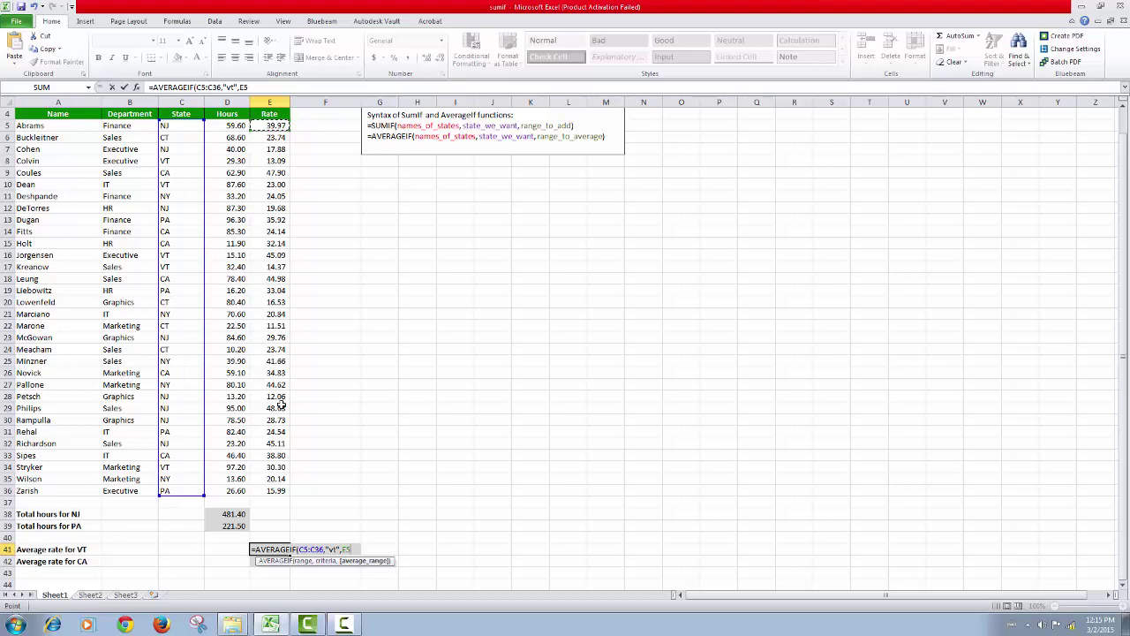
pyautogui.keyDown('shift'); pyautogui.click(277, 490); pyautogui.keyUp('shift')
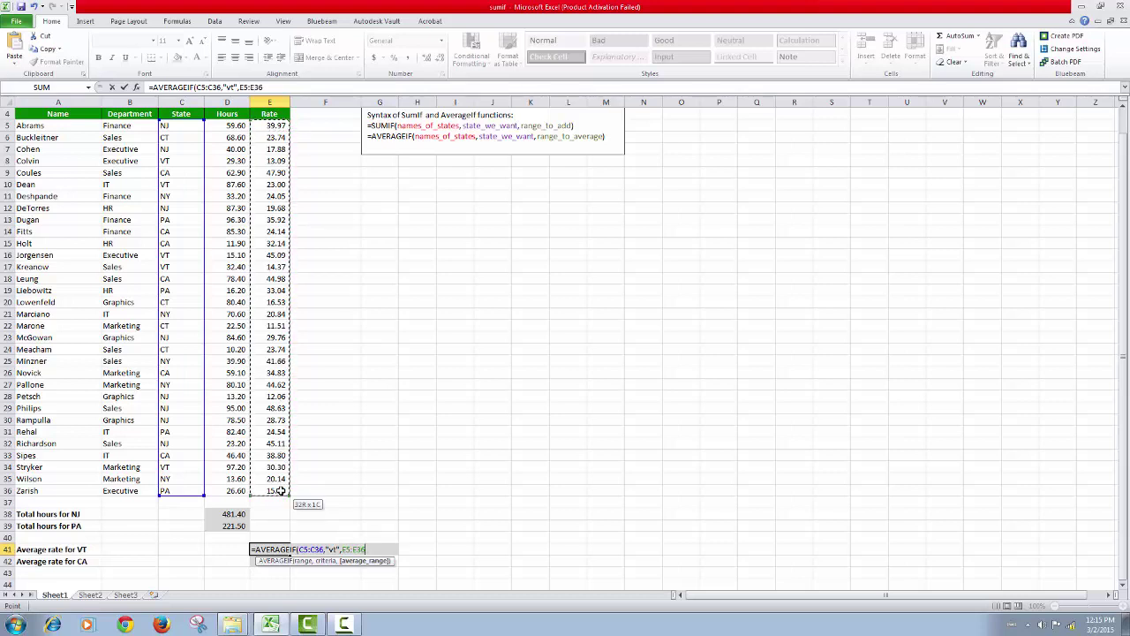
# Step: Reselect the Rate entries E5:E36 as the average range in E41 to demonstrate other ways of selecting them
pyautogui.click(268, 125)
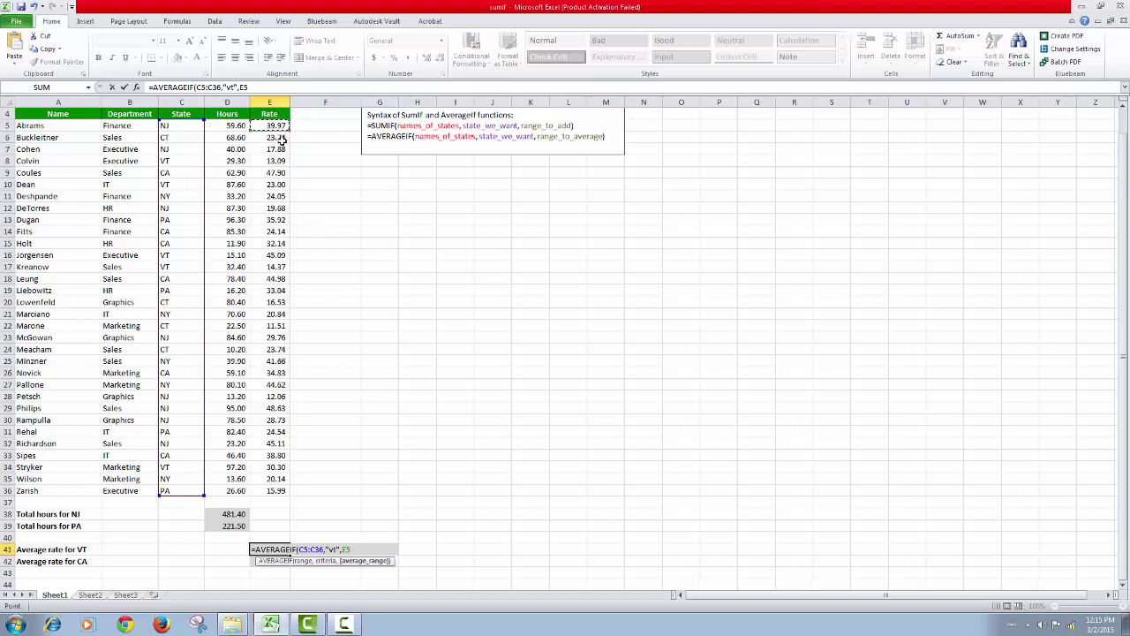
pyautogui.moveTo(272, 126); pyautogui.dragTo(283, 495)
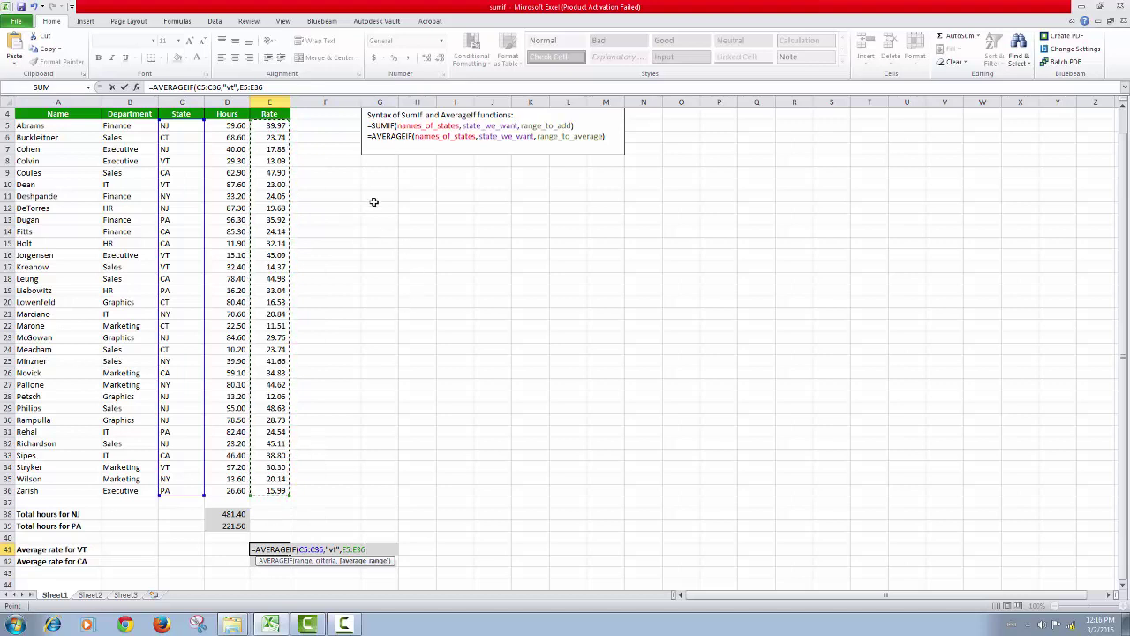
pyautogui.click(274, 125)
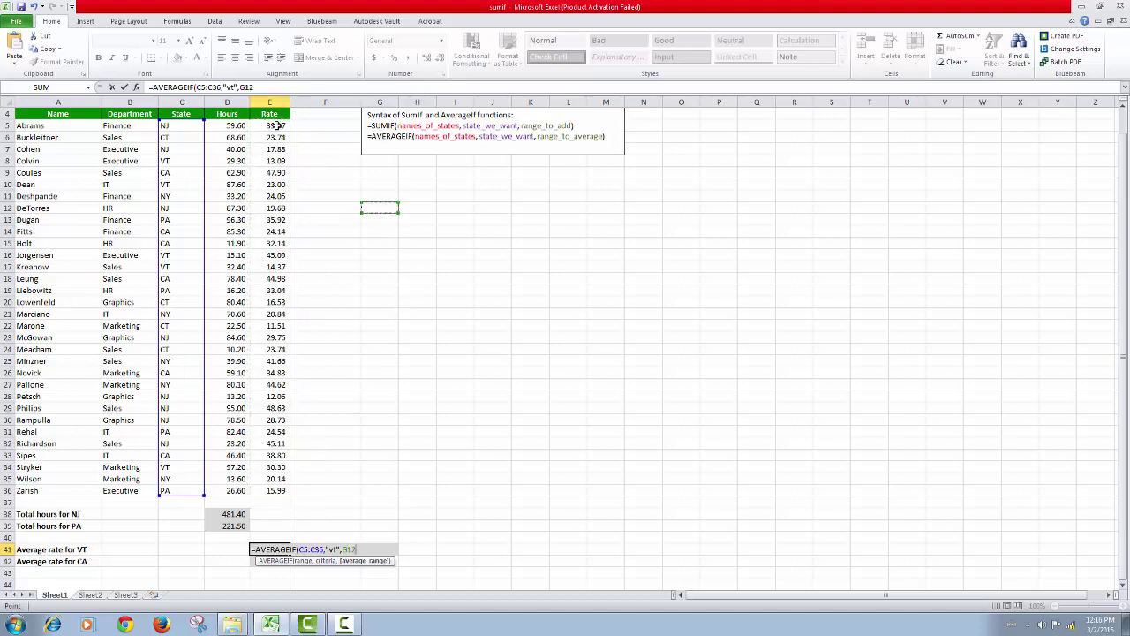
pyautogui.keyDown('shift'); pyautogui.click(281, 491); pyautogui.keyUp('shift')
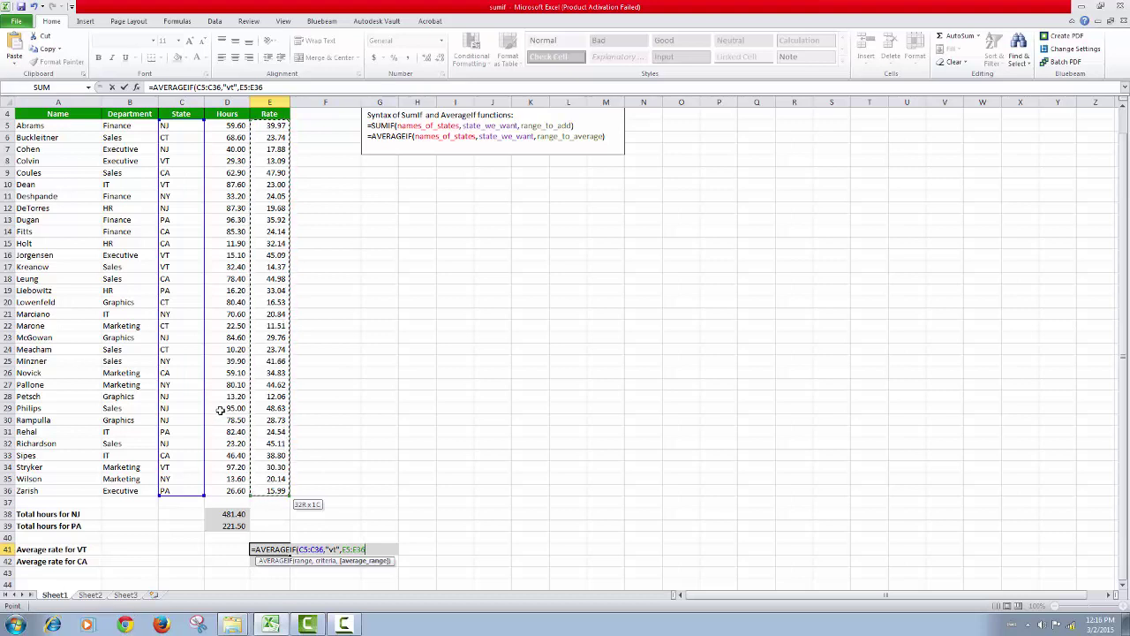
# Step: Restart the average range of the AVERAGEIF formula in E41 from the first Rate entry, E5
pyautogui.click(318, 209)
pyautogui.click(277, 128)
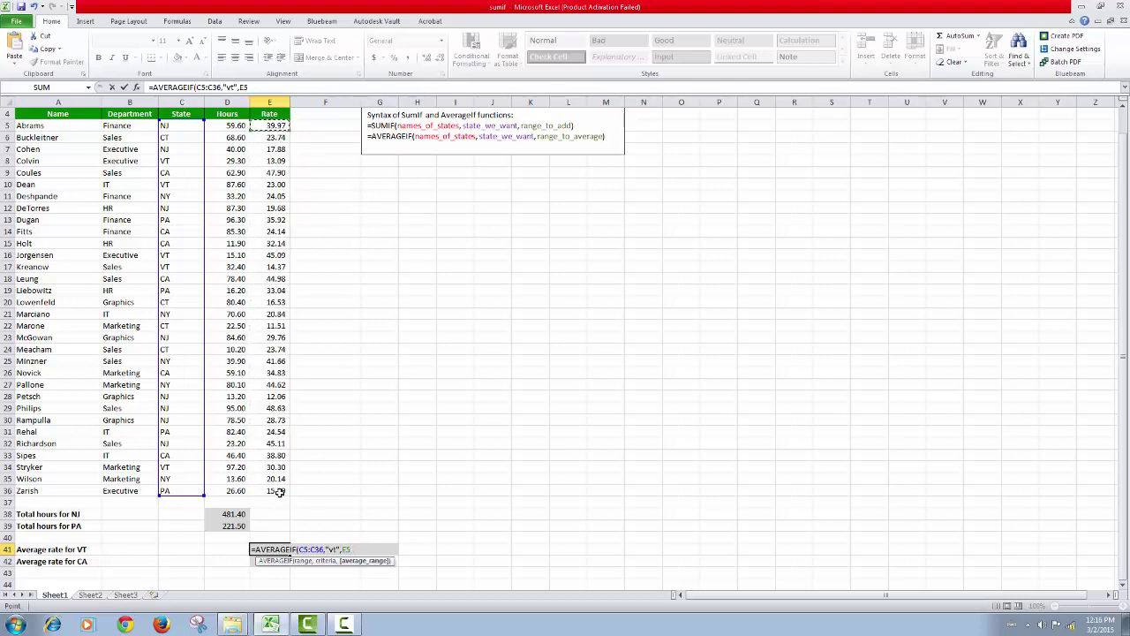
# Step: Open Notepad and write the note "Ctrl+Shift+ Down Arrow Key"
pyautogui.press('super+r')
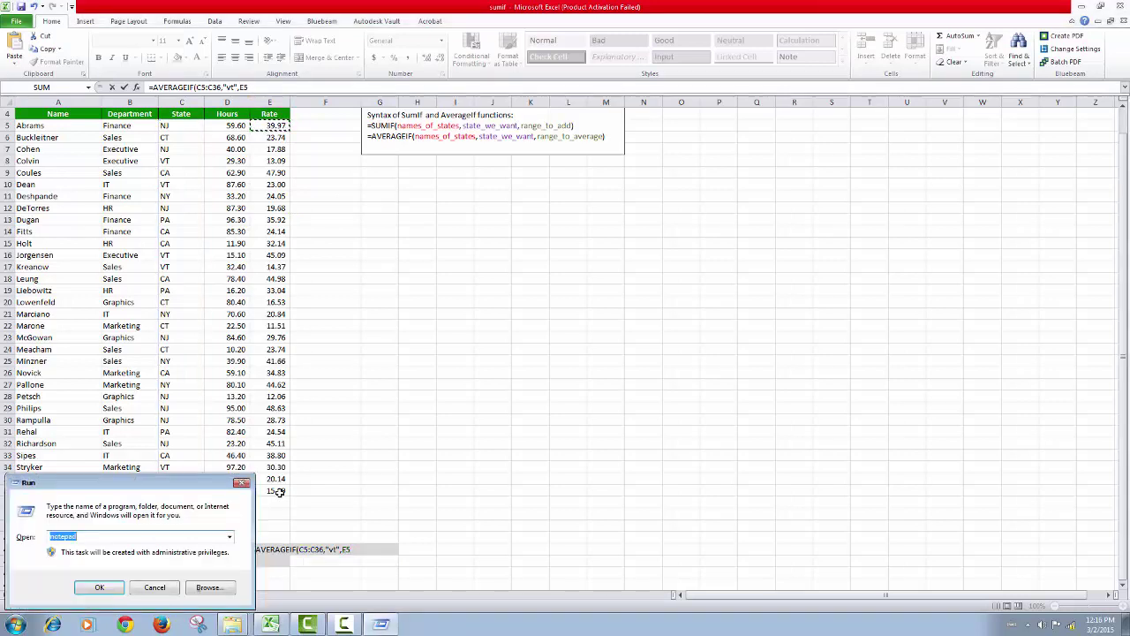
pyautogui.press('Return')
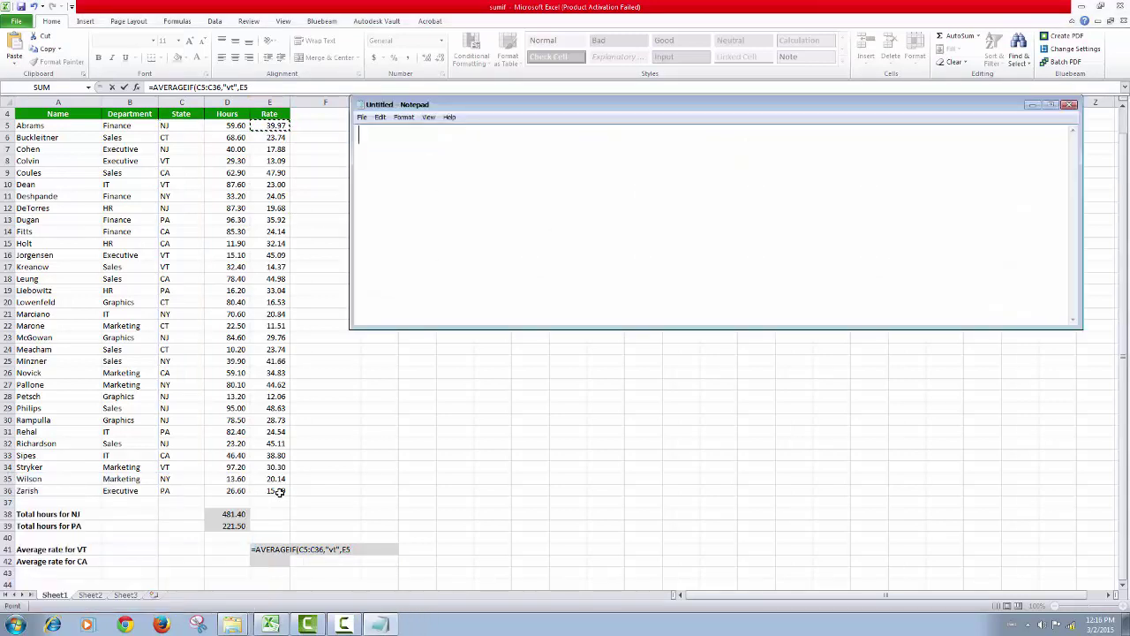
pyautogui.write('Ctrl+Shif')
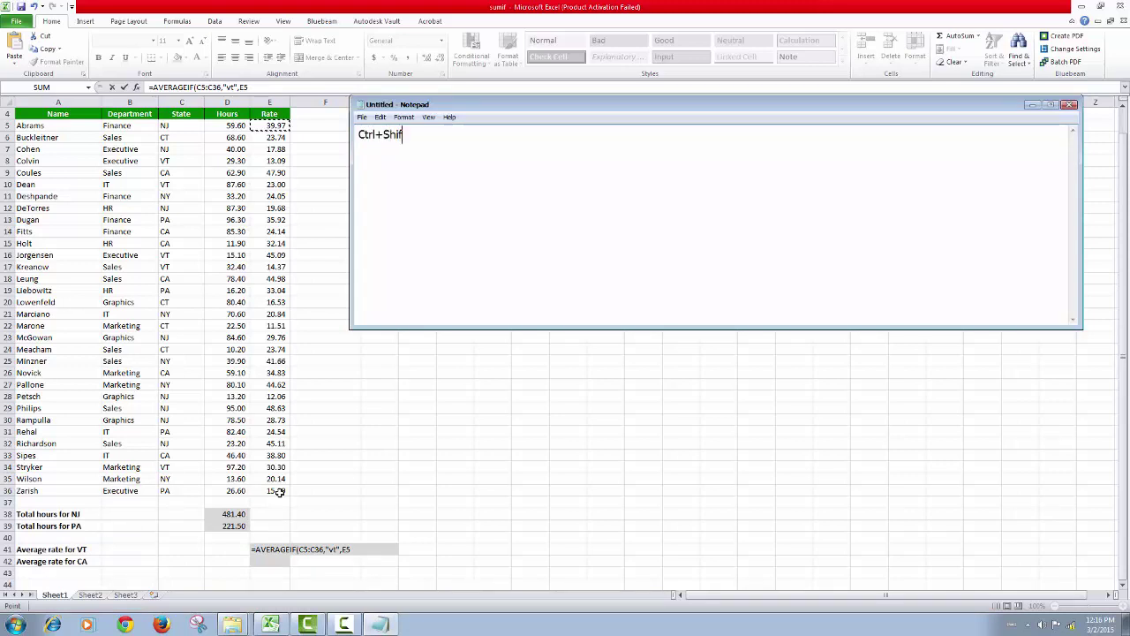
pyautogui.write('t+')
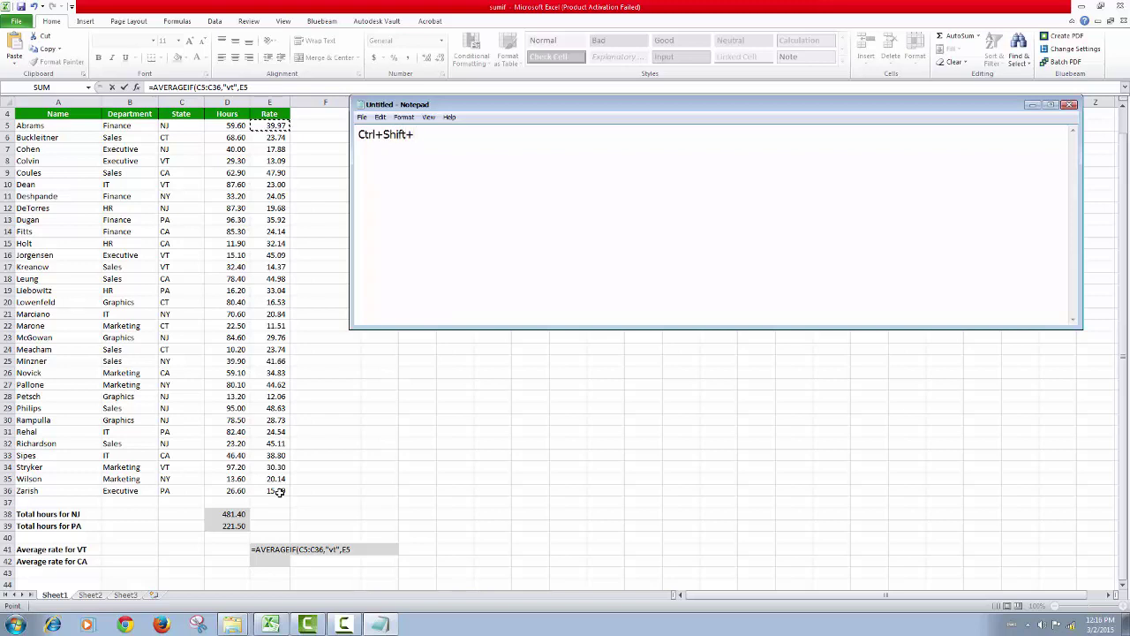
pyautogui.write(' Download A')
pyautogui.press('BackSpace')
pyautogui.press('BackSpace')
pyautogui.press('BackSpace')
pyautogui.press('BackSpace')
pyautogui.press('BackSpace')
pyautogui.press('BackSpace')
pyautogui.write('Arrow Key')
# Step: Switch back to Excel and extend the average range of the E41 formula from E5 to E5:E36
pyautogui.hotkey('alt', 'Tab')
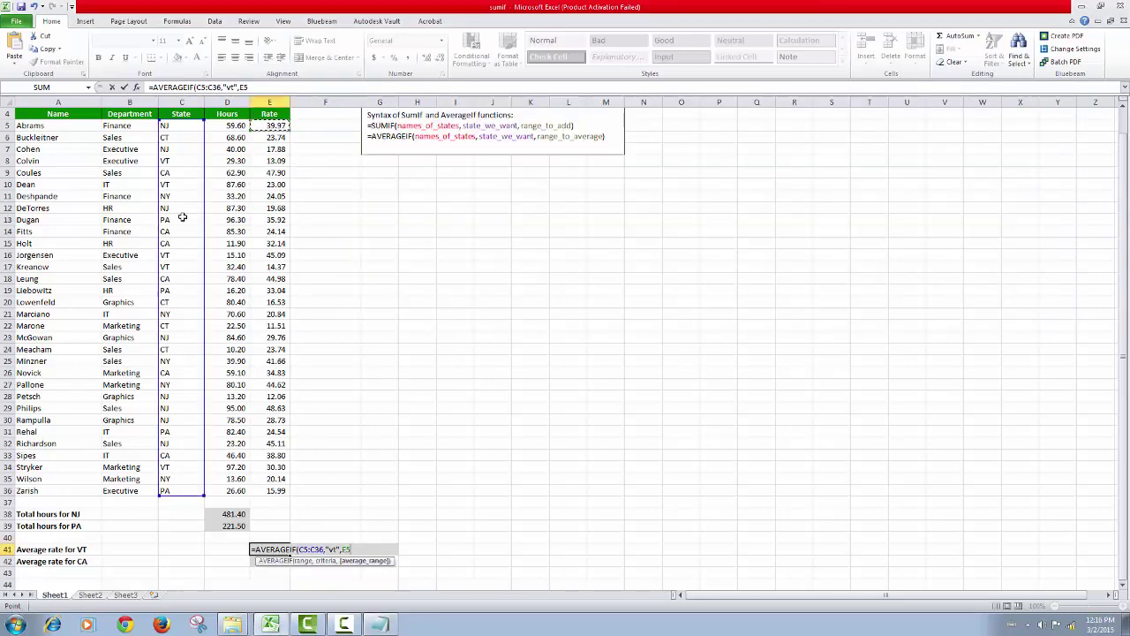
pyautogui.hotkey('ctrl', 'shift', 'Down')
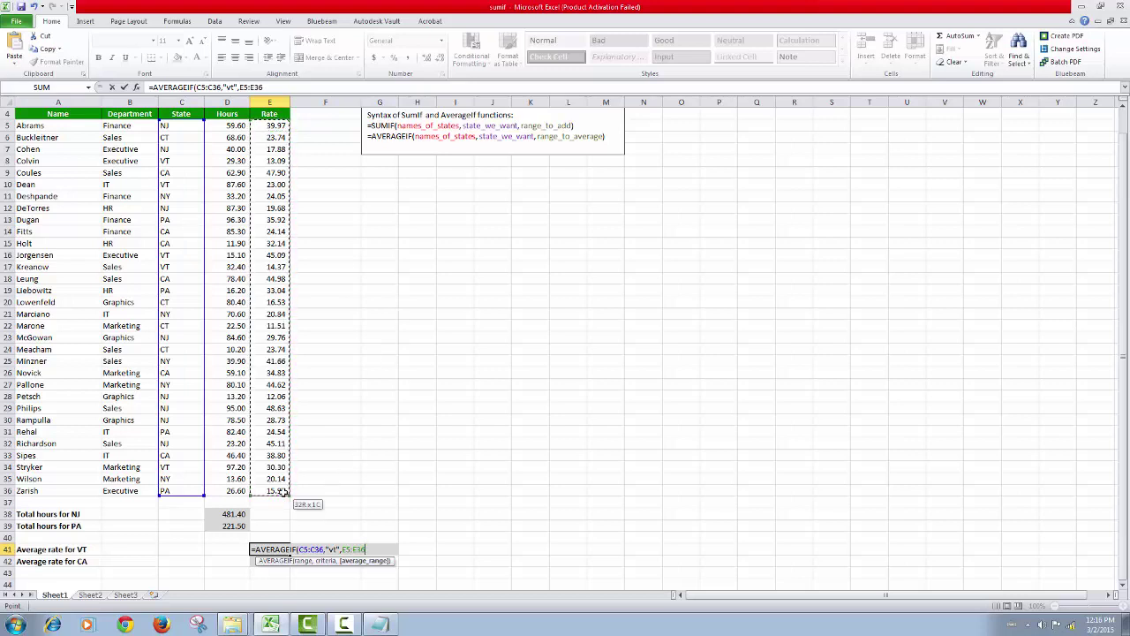
# Step: Try the Hours entries D5:D36 and the Rate entries E5:E36 as E41's average range, and cancel the formula entry
pyautogui.click(237, 136)
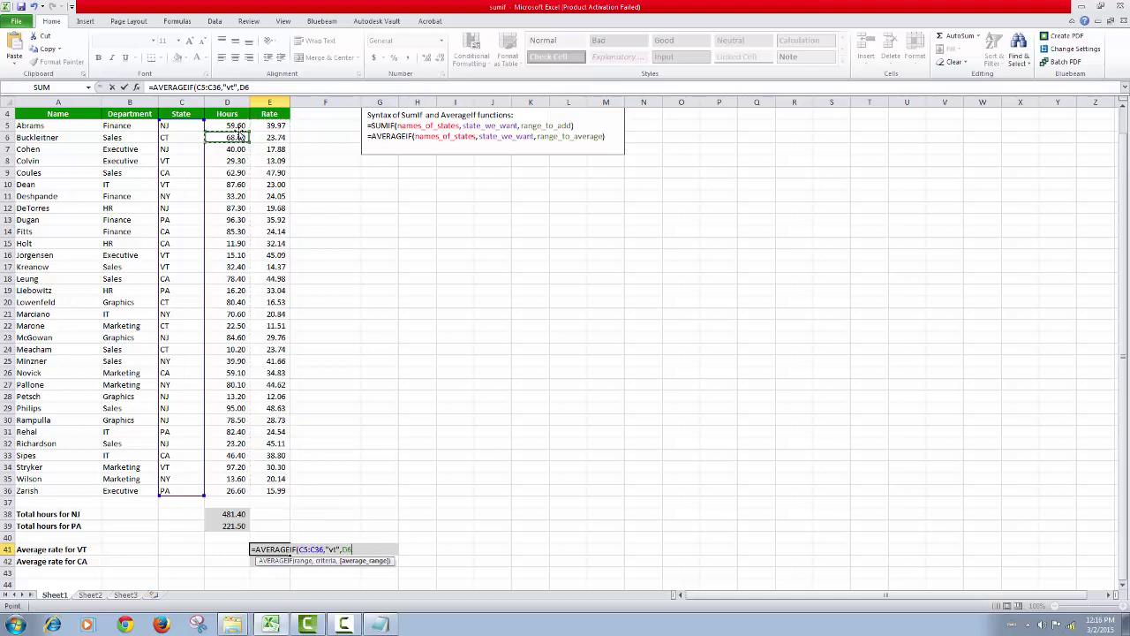
pyautogui.click(237, 126)
pyautogui.hotkey('ctrl', 'shift', 'Down')
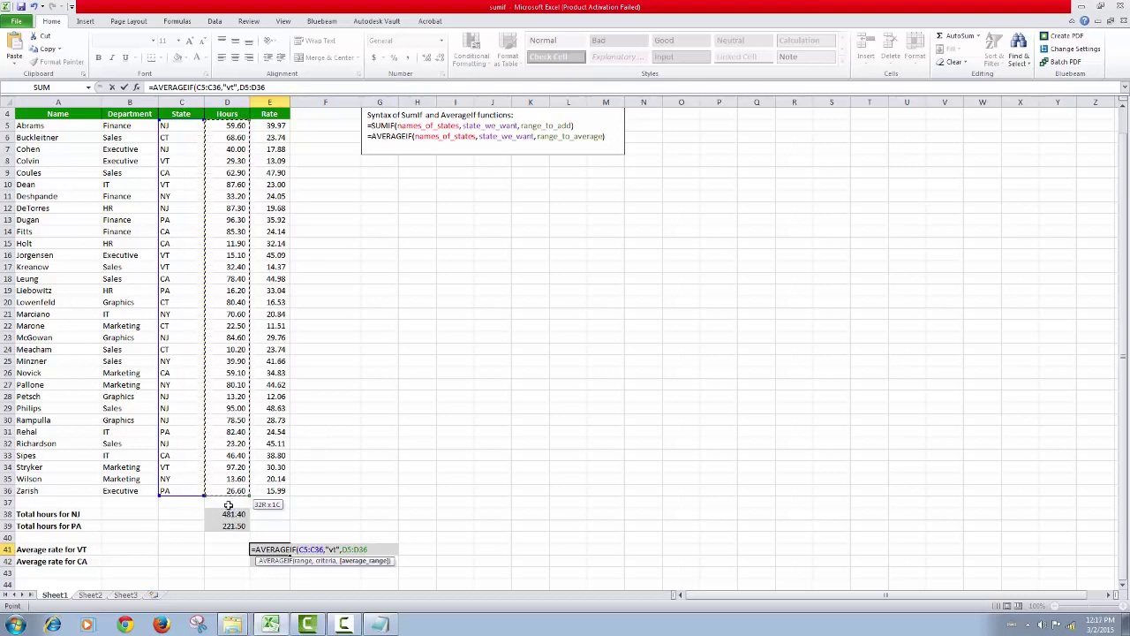
pyautogui.click(279, 128)
pyautogui.hotkey('ctrl', 'shift', 'Down')
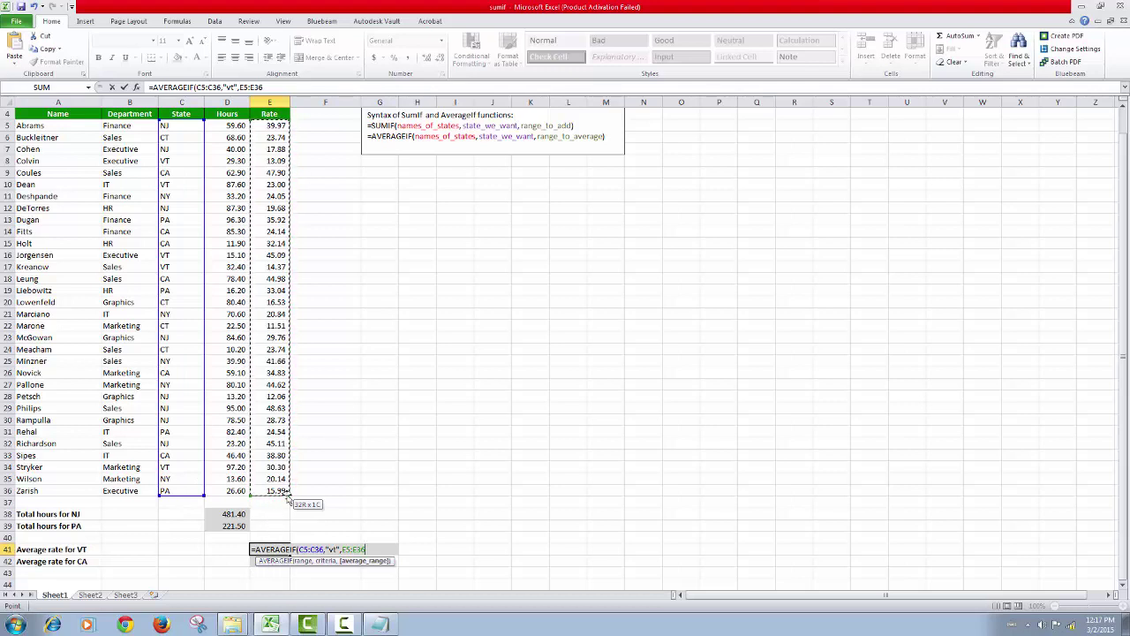
pyautogui.click(274, 255)
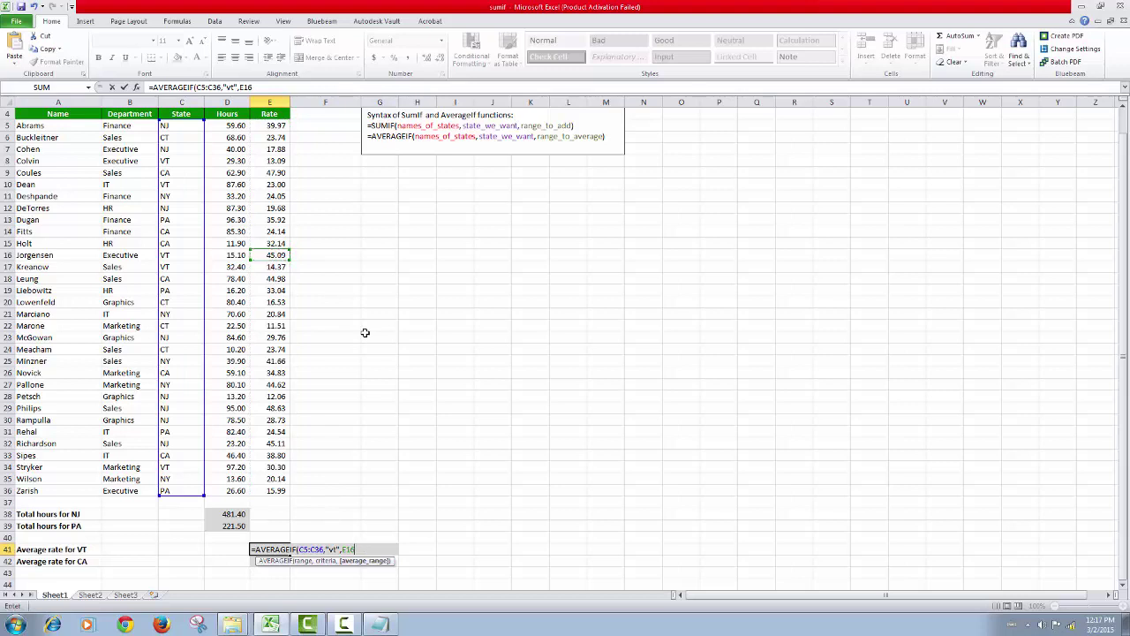
pyautogui.press('Escape')
# Step: Clear the rate in E16 to test extending a selection down from E5, and undo the deletion
pyautogui.click(276, 256)
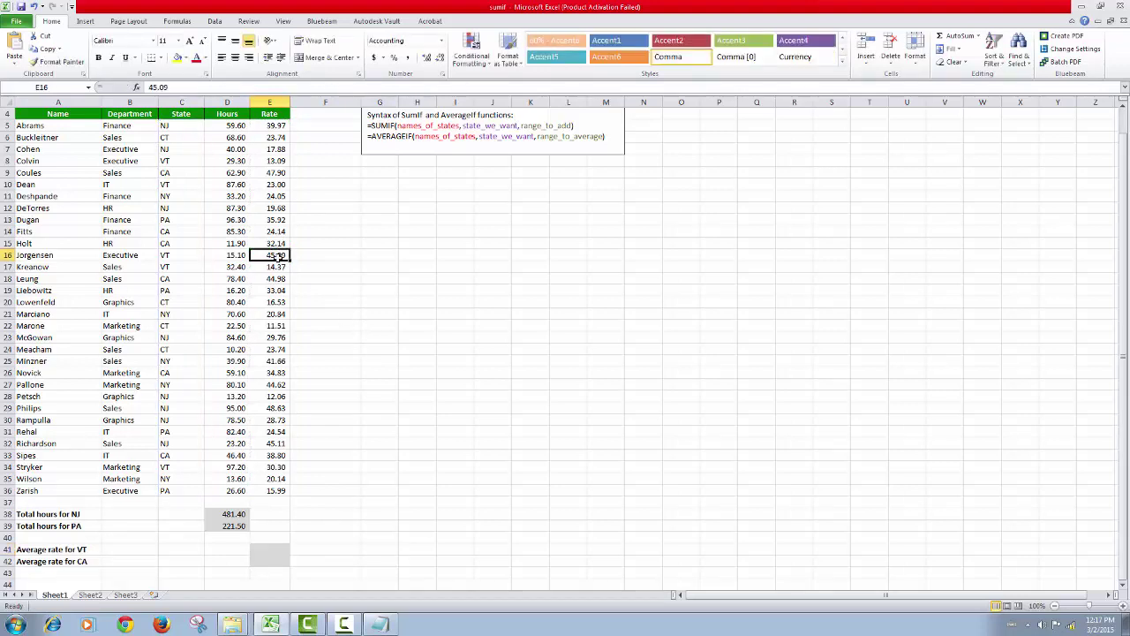
pyautogui.press('Delete')
pyautogui.click(279, 123)
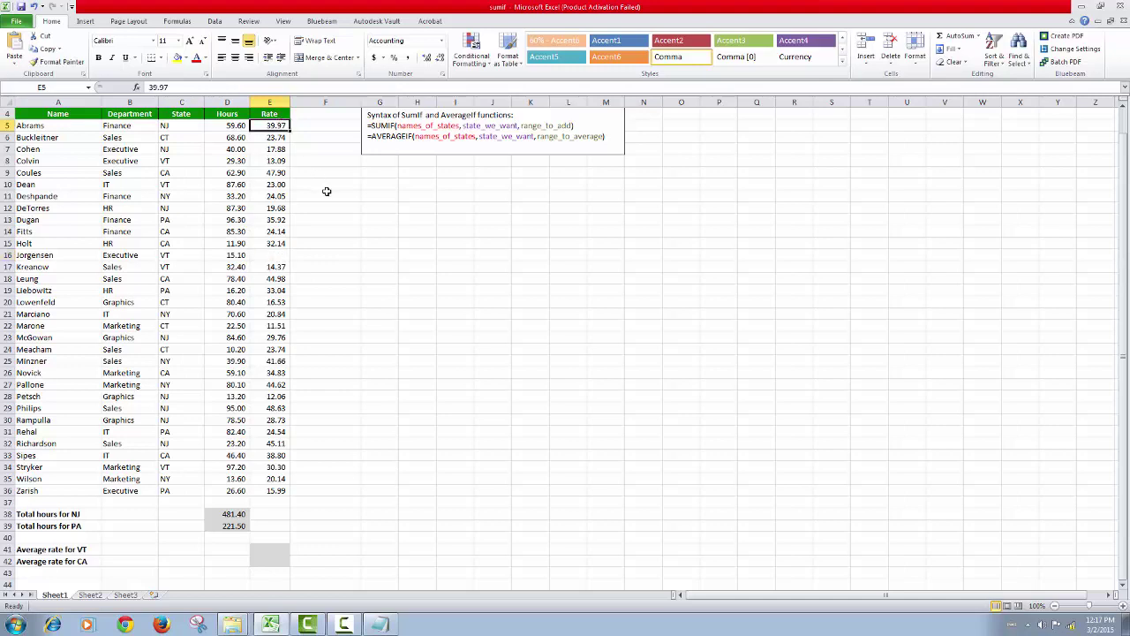
pyautogui.hotkey('ctrl', 'shift', 'Down')
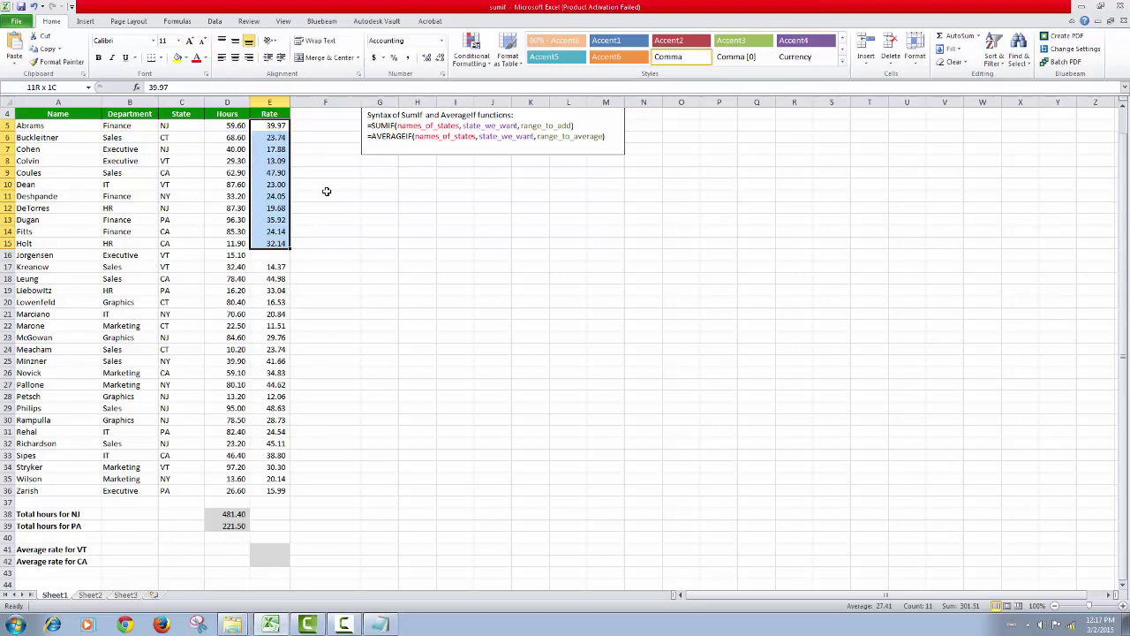
pyautogui.click(441, 359)
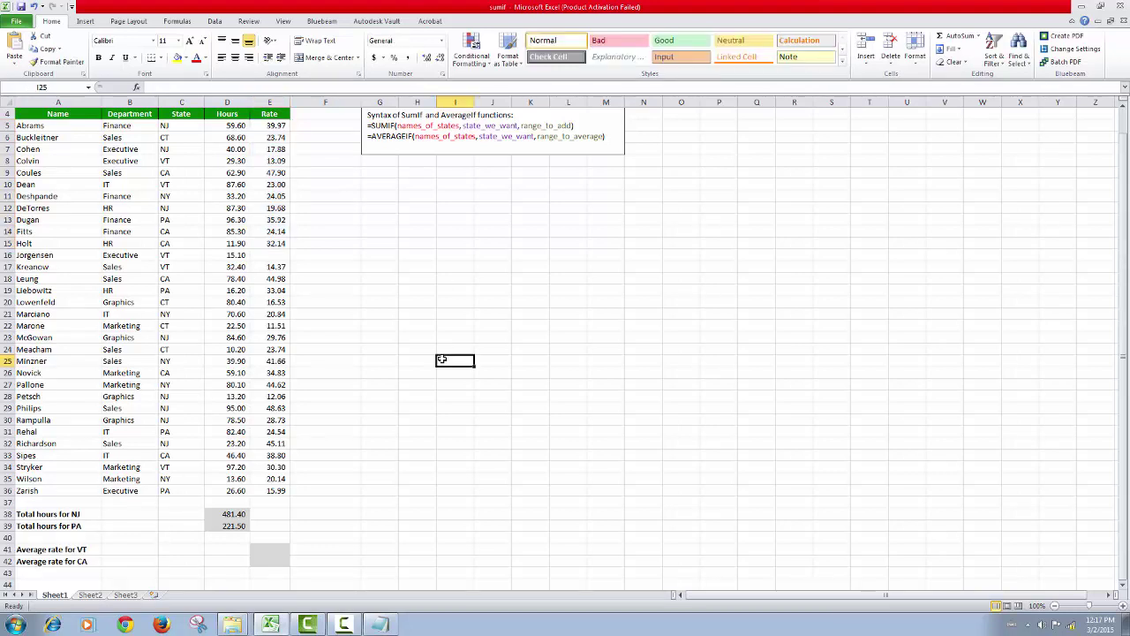
pyautogui.hotkey('ctrl', 'z')
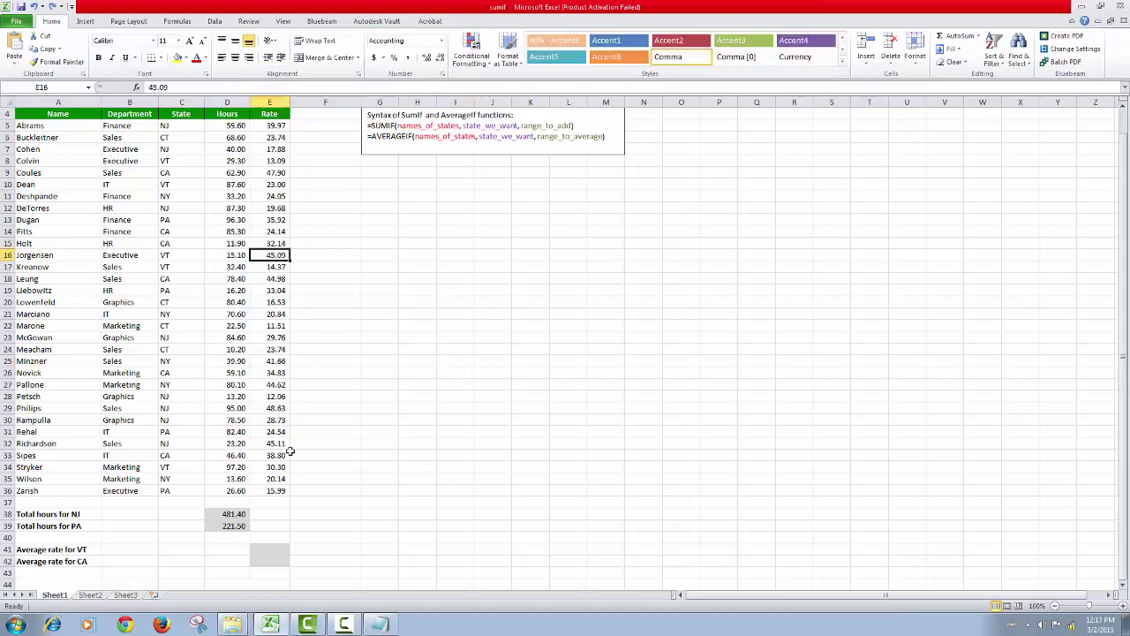
# Step: Start an AVERAGEIF formula in E41 with the State entries C5:C36 as its criteria range
pyautogui.scroll(-2, 289, 449)
pyautogui.click(270, 478)
pyautogui.write('=')
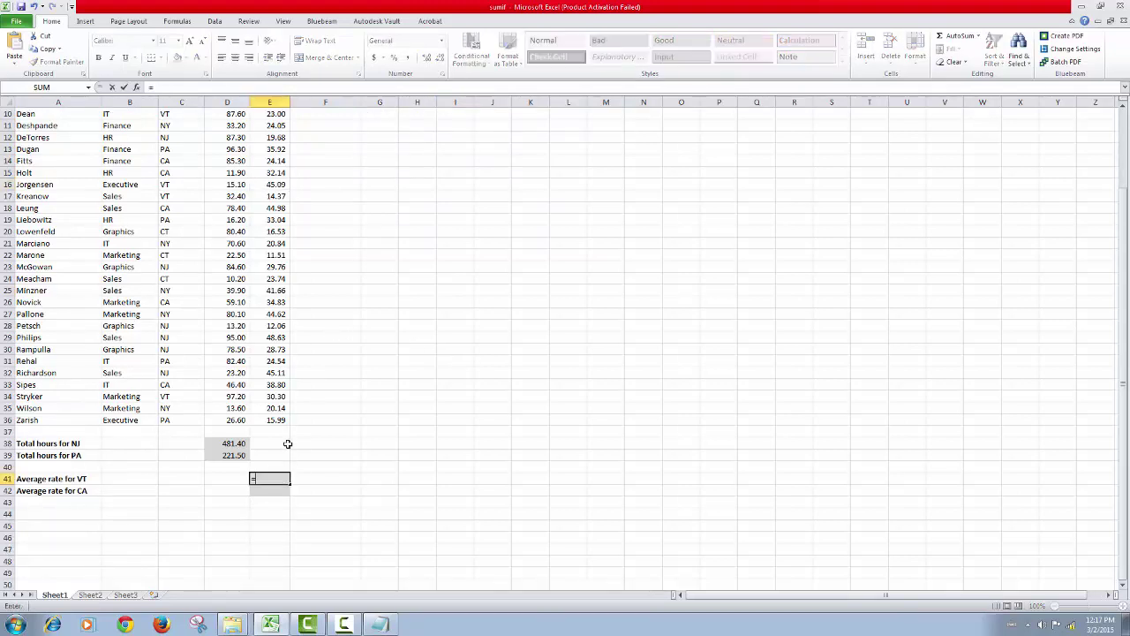
pyautogui.write('average')
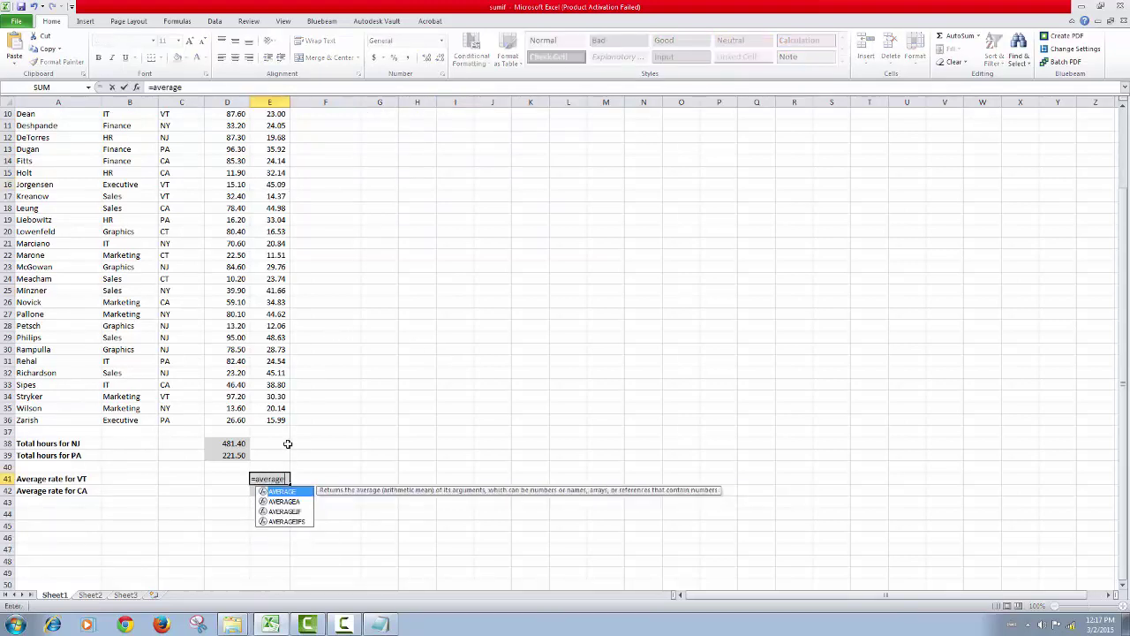
pyautogui.press('Down')
pyautogui.press('Down')
pyautogui.press('Tab')
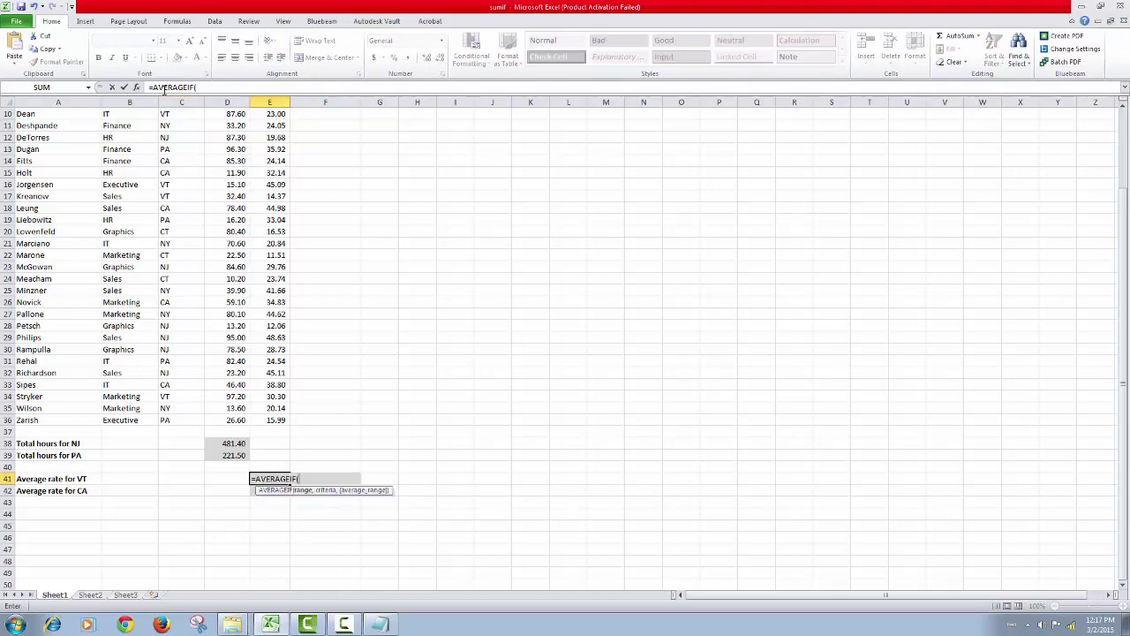
pyautogui.scroll(3, 177, 126)
pyautogui.scroll(-2, 176, 198)
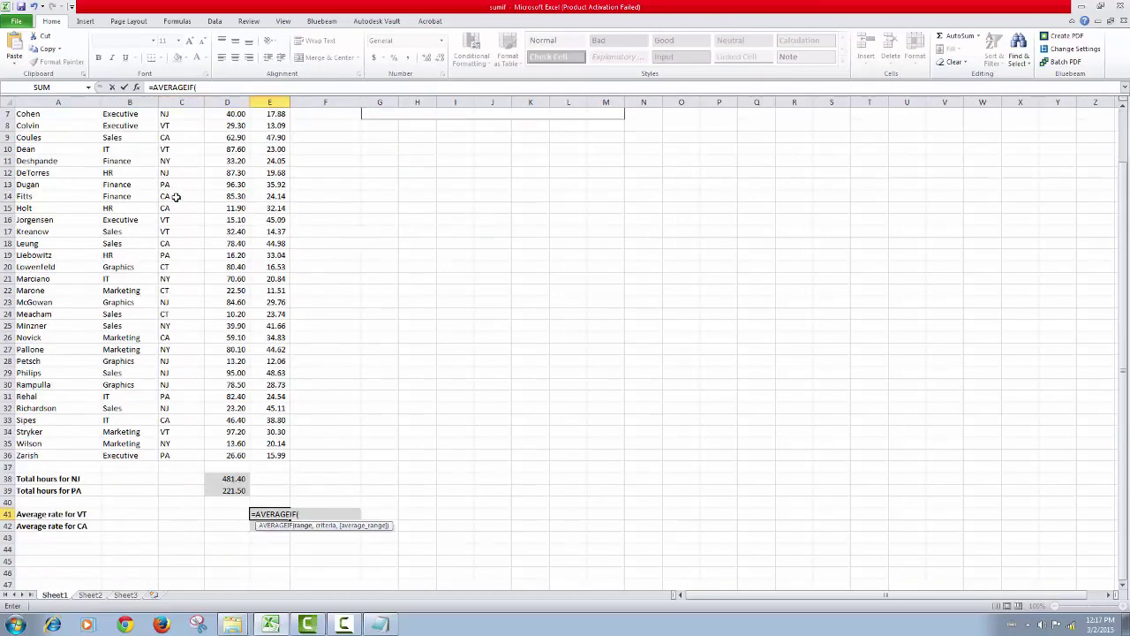
pyautogui.scroll(1, 177, 198)
pyautogui.click(181, 127)
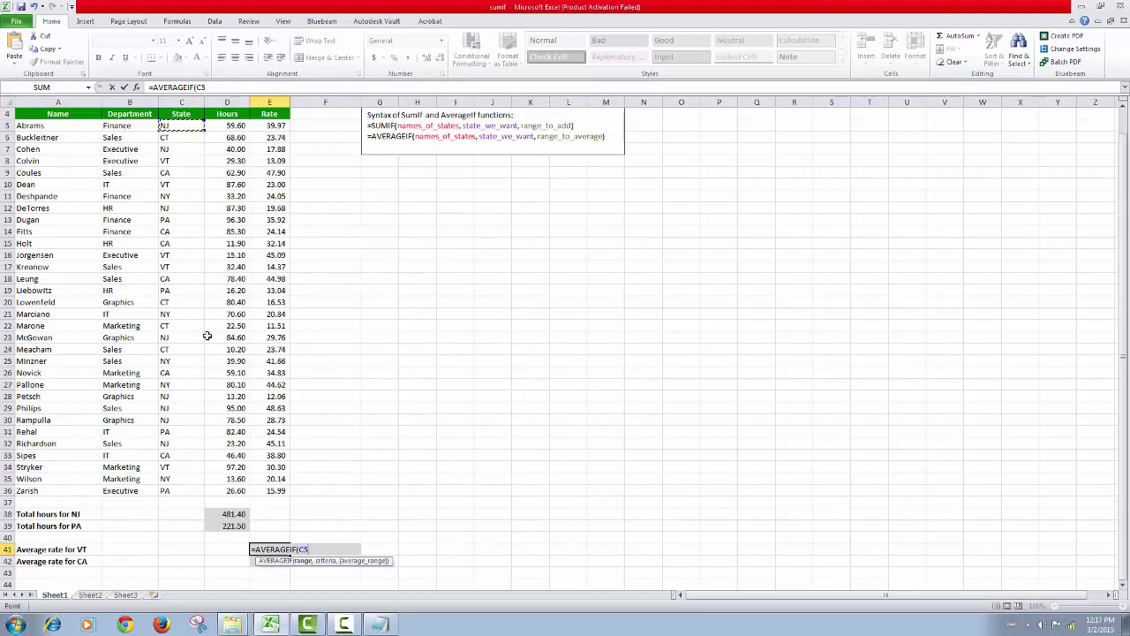
pyautogui.hotkey('ctrl', 'shift', 'Down')
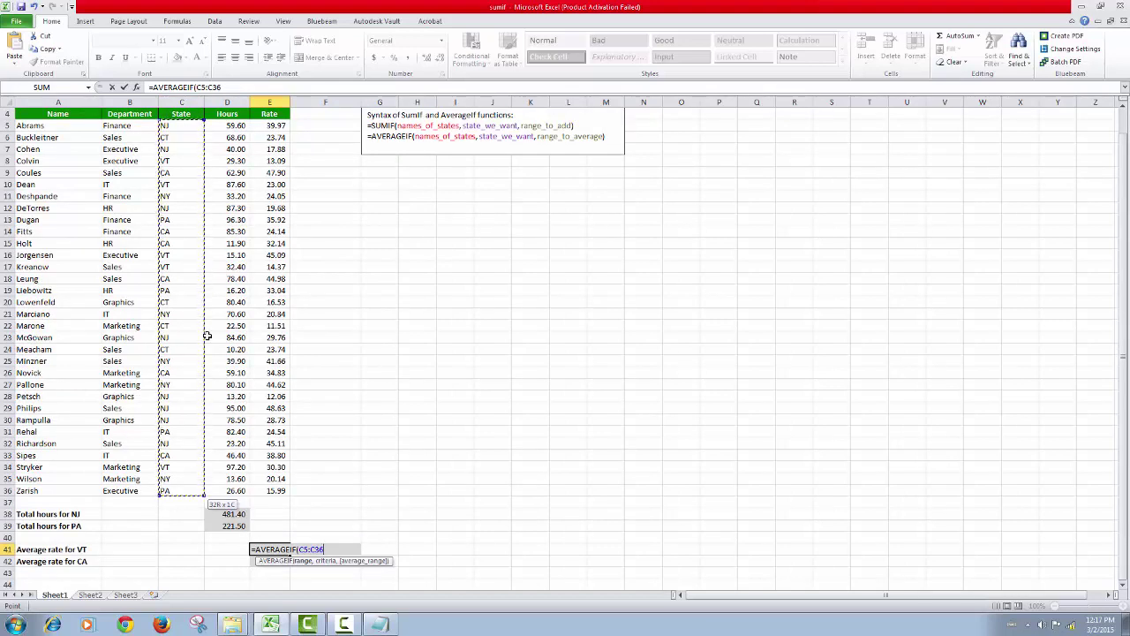
pyautogui.write(',')
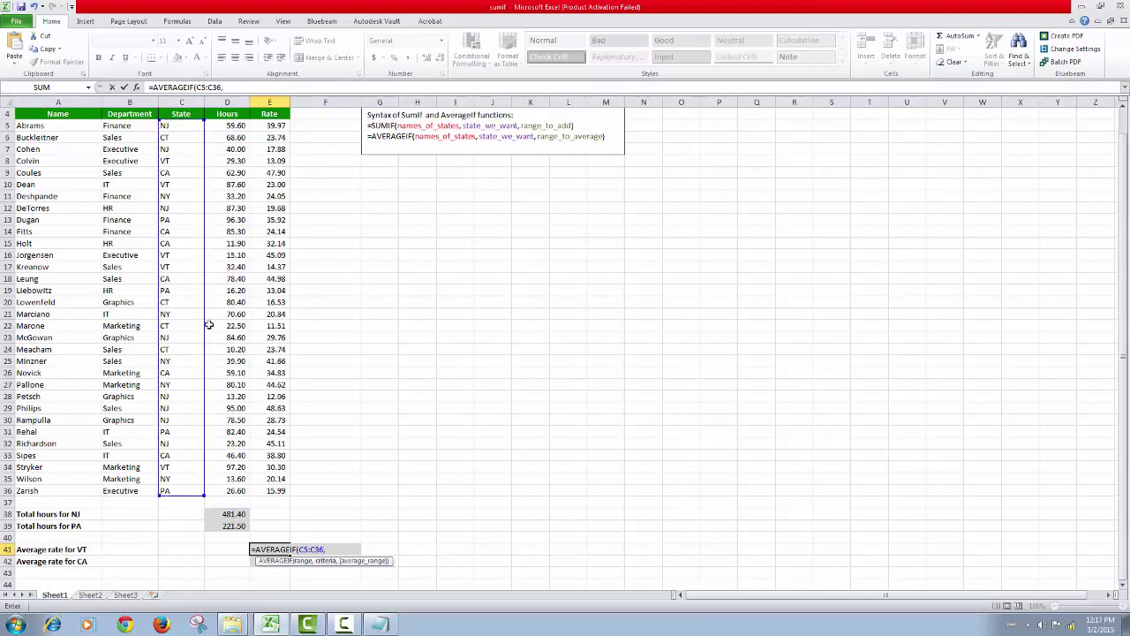
# Step: Complete the E41 formula with the criterion "vt" and the Rate entries E5:E36 as the average range
pyautogui.write('"vt",')
pyautogui.click(276, 125)
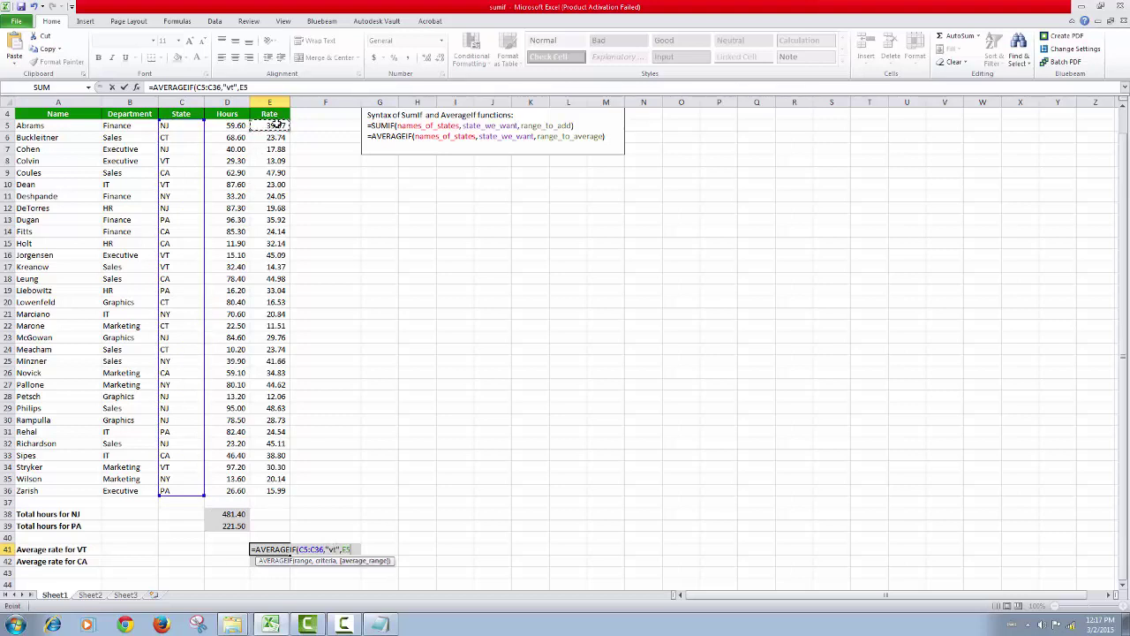
pyautogui.hotkey('ctrl', 'shift', 'Down')
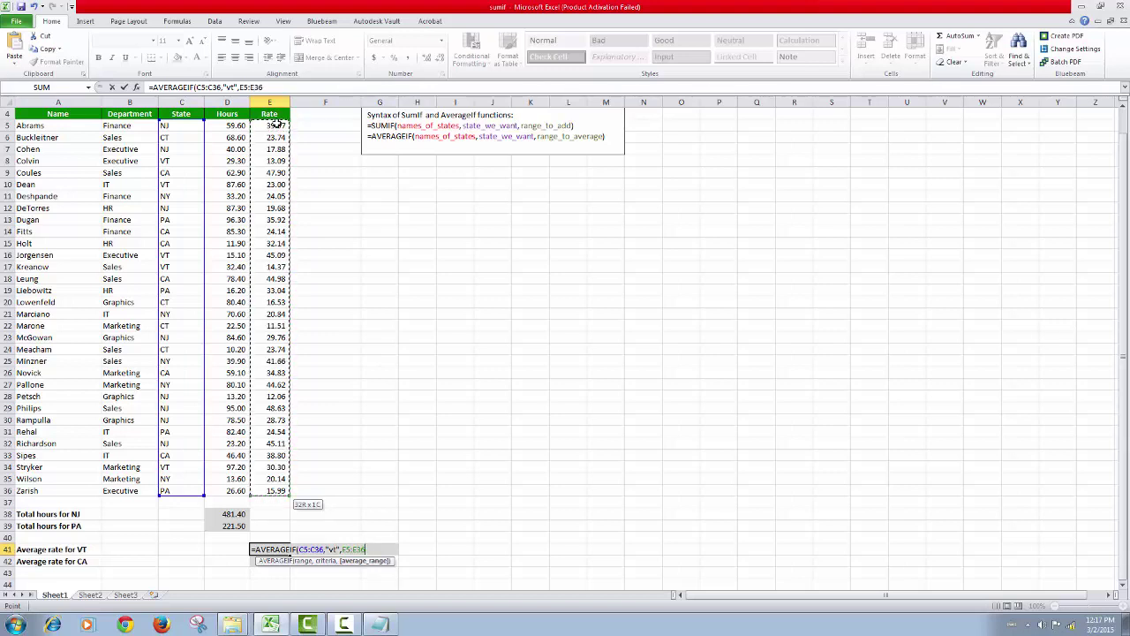
pyautogui.press('Tab')
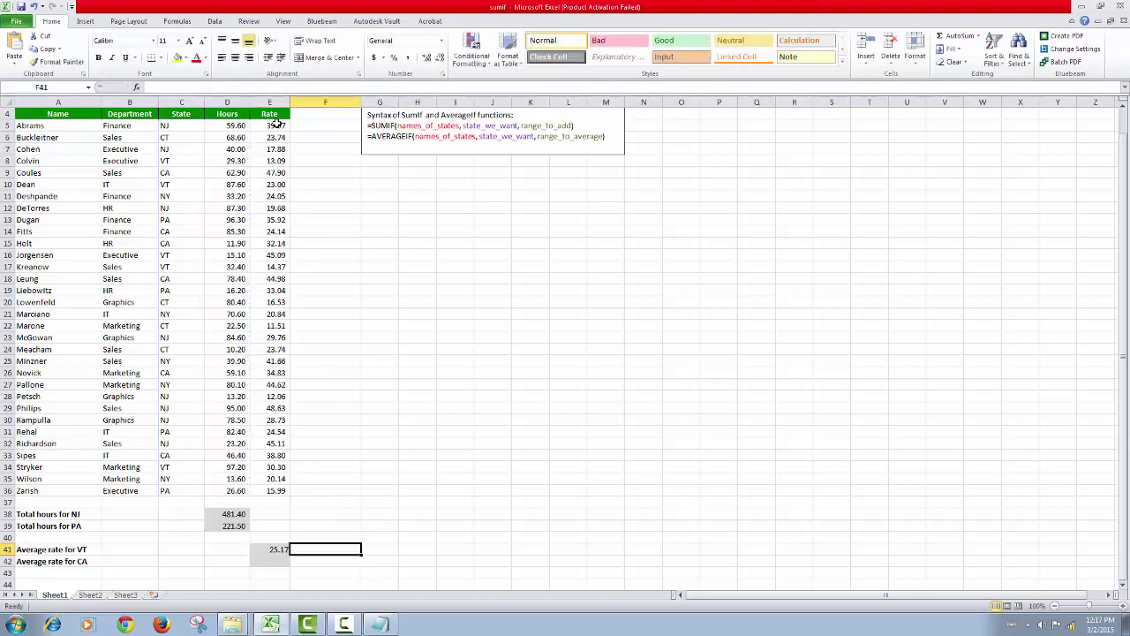
# Step: Review the VT average formula in E41 and its label in row 41
pyautogui.press('Left')
pyautogui.press('Down')
pyautogui.press('Up')
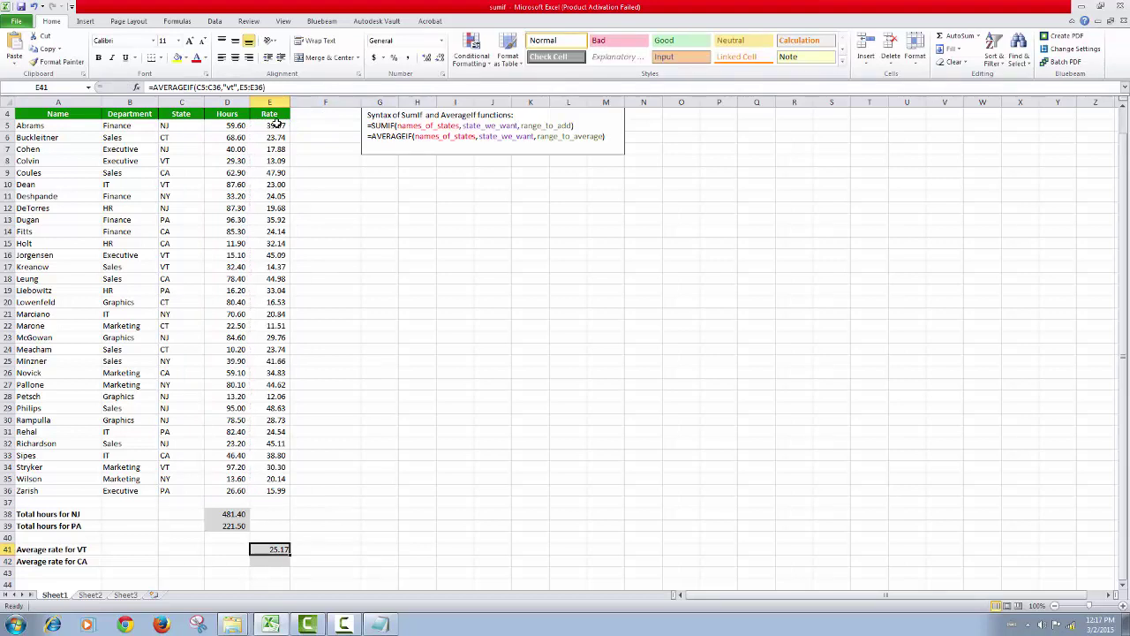
pyautogui.press('Left')
pyautogui.press('Left')
pyautogui.press('Left')
pyautogui.press('Left')
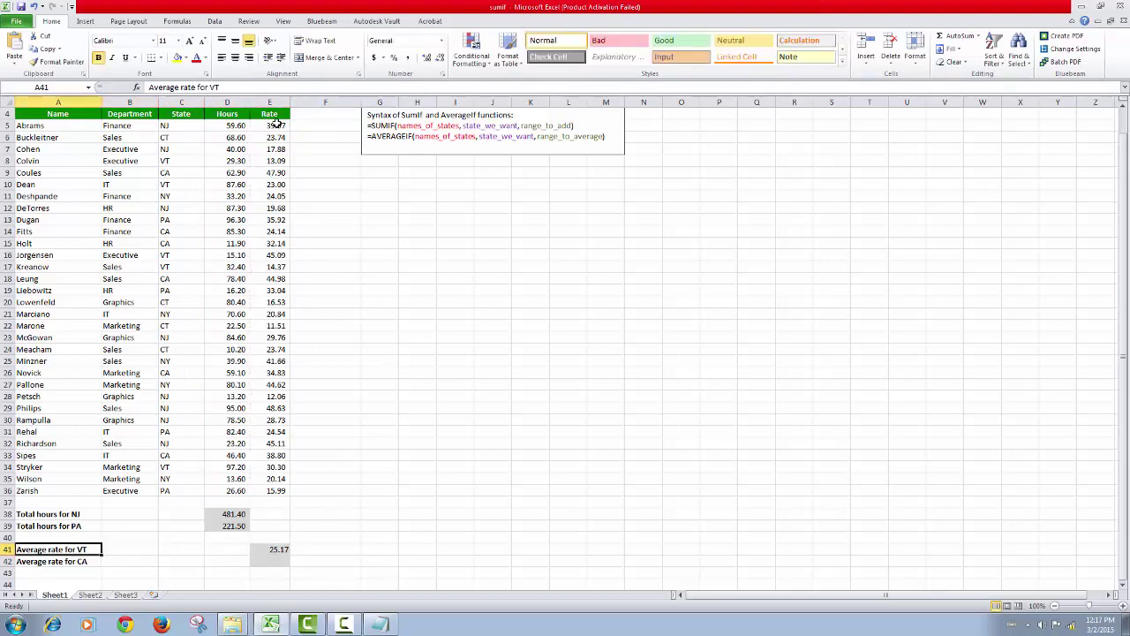
pyautogui.press('Right')
pyautogui.press('Right')
pyautogui.press('Right')
pyautogui.press('Right')
pyautogui.press('Left')
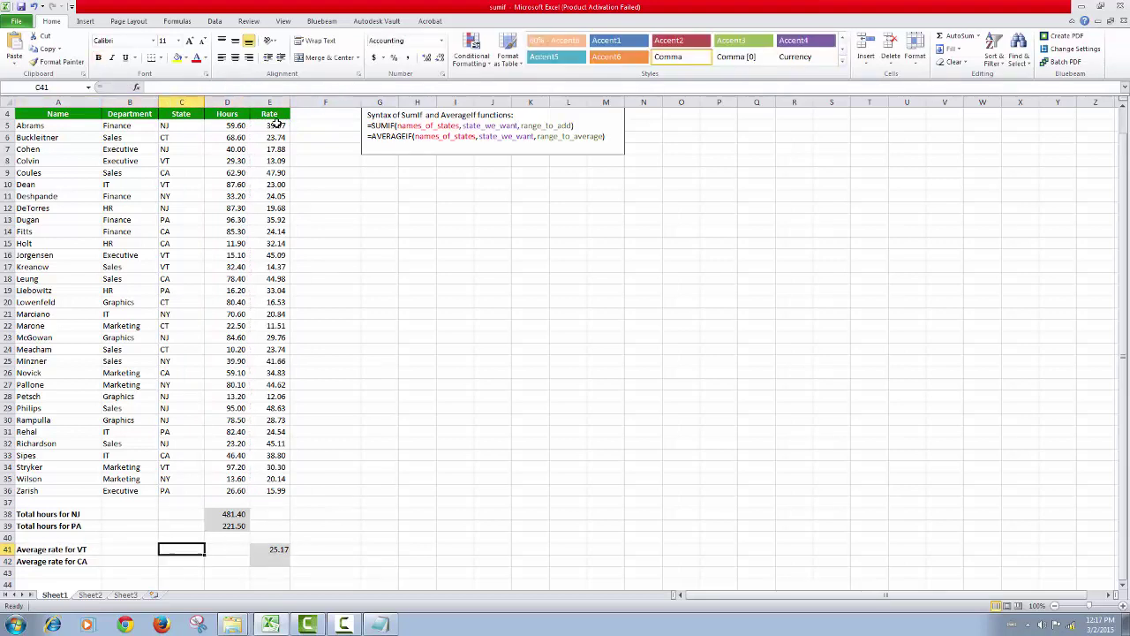
pyautogui.press('Left')
pyautogui.press('Left')
pyautogui.press('Left')
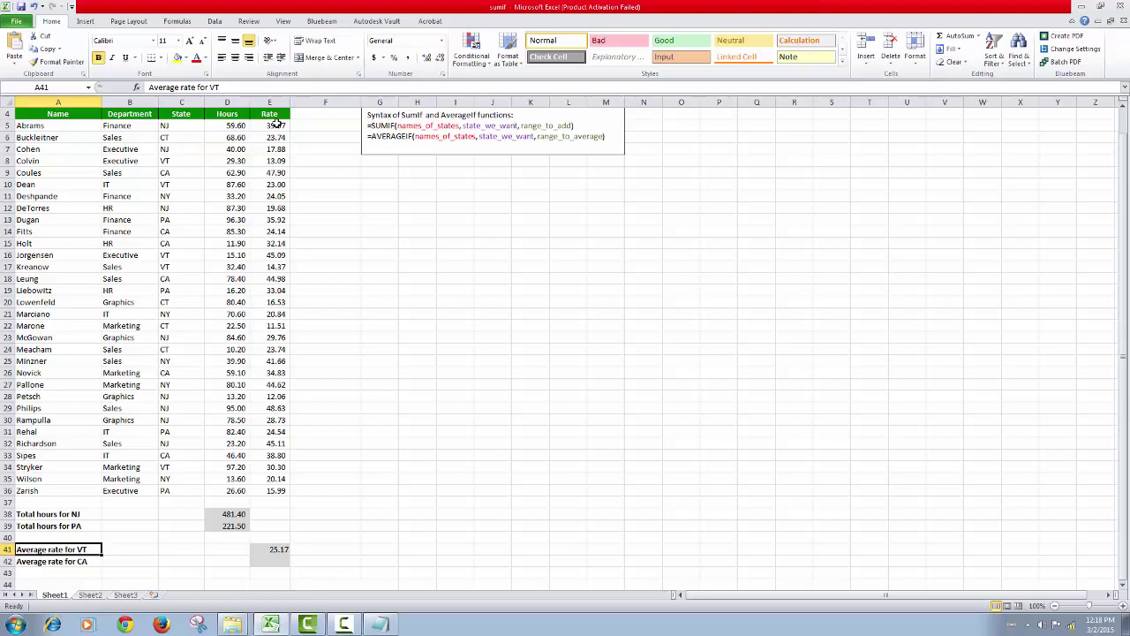
# Step: Start an AVERAGEIF formula in E42 for the CA average rate, with the State entries C5:C36 as its criteria range
pyautogui.press('Down')
pyautogui.press('Right')
pyautogui.press('Right')
pyautogui.press('Right')
pyautogui.press('Right')
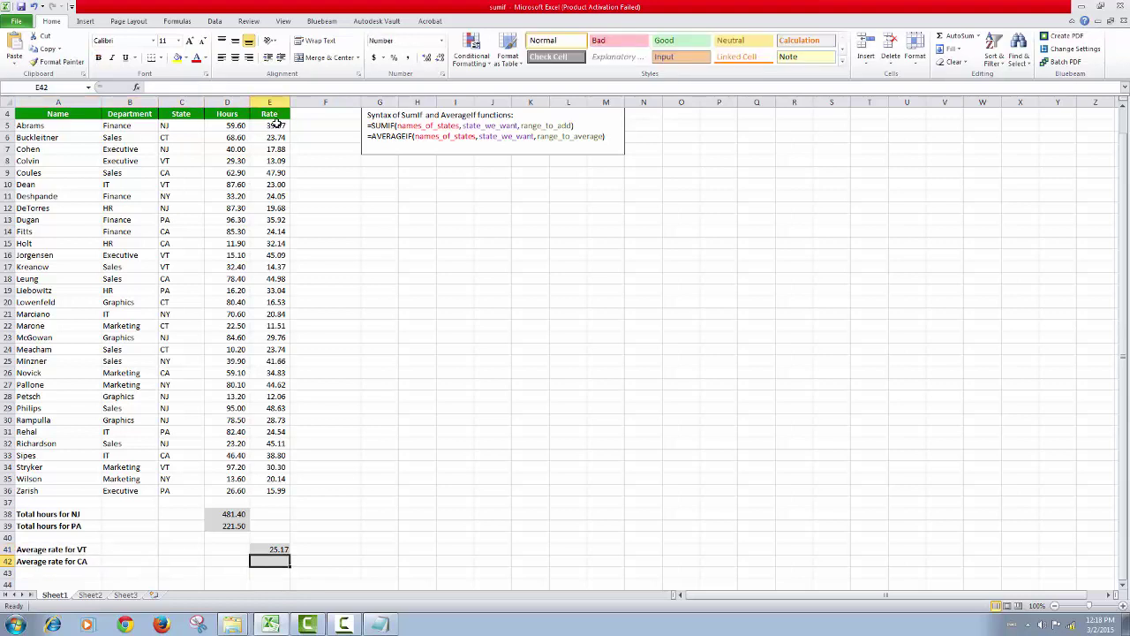
pyautogui.write('=avera')
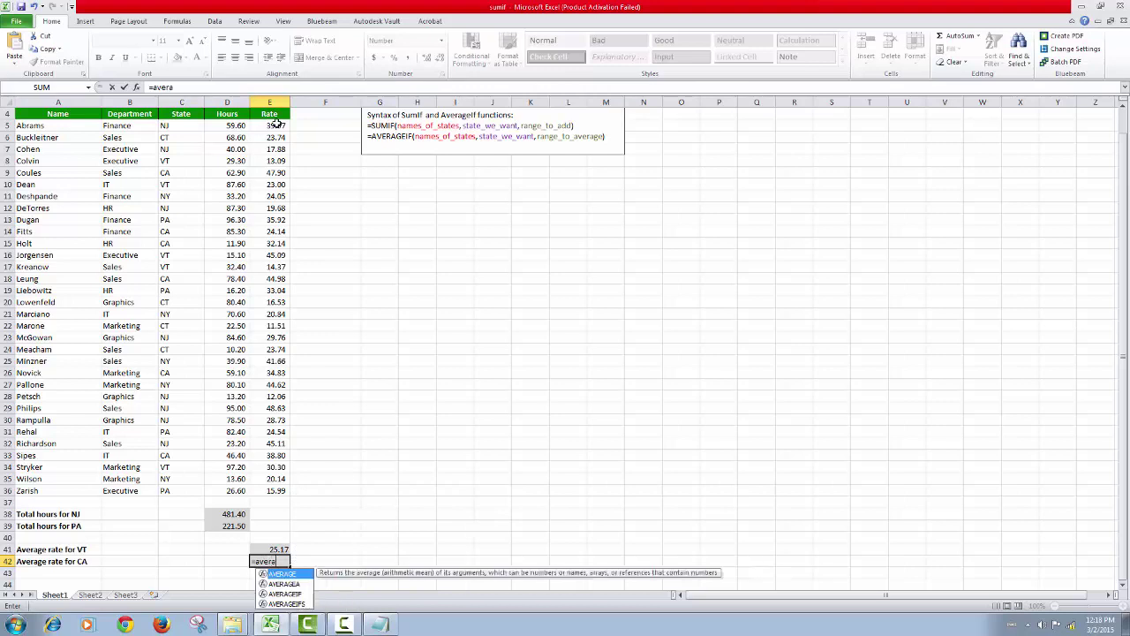
pyautogui.write('geif')
pyautogui.press('Tab')
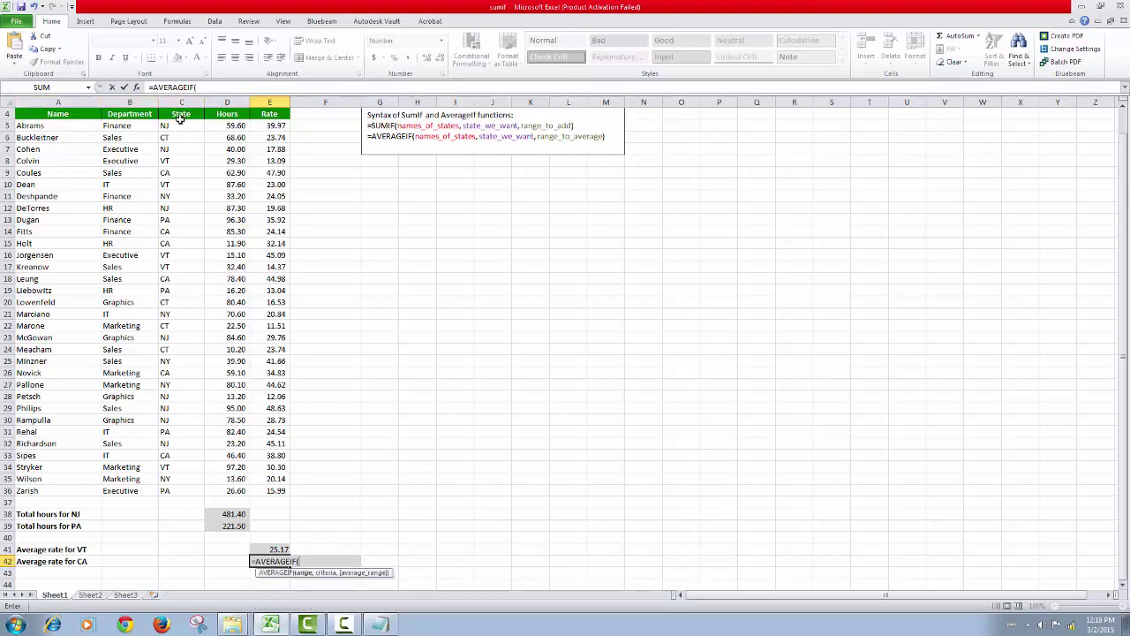
pyautogui.moveTo(180, 125); pyautogui.dragTo(188, 488)
pyautogui.write(',')
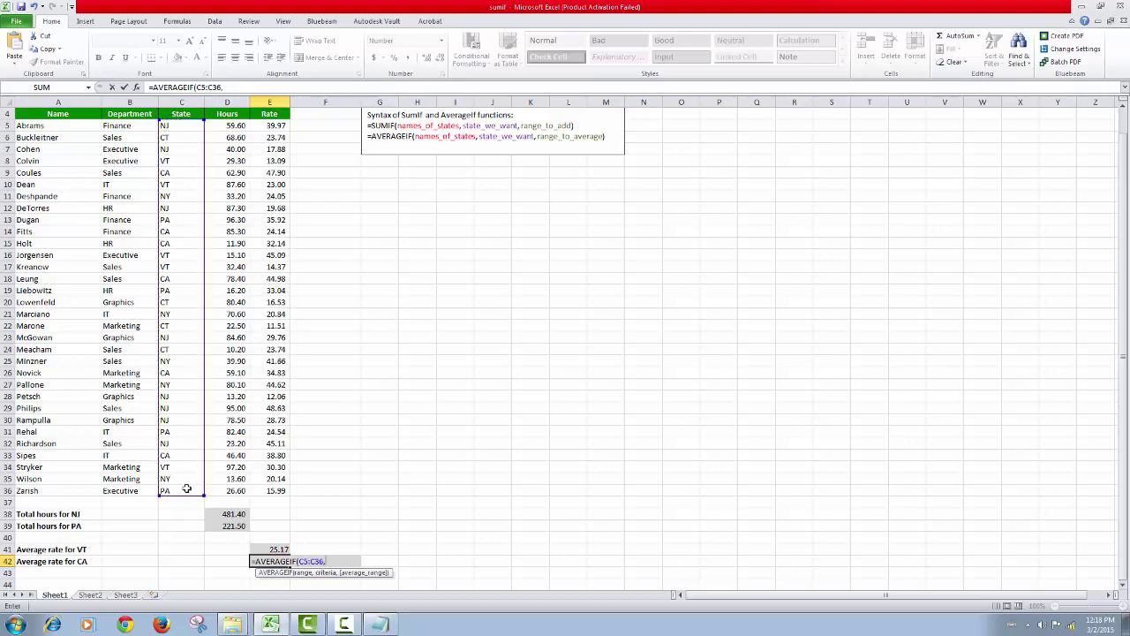
# Step: Complete the E42 formula with the criterion "CA" and the Rate entries E5:E36 as the average range
pyautogui.write('"CA",')
pyautogui.click(275, 126)
pyautogui.hotkey('ctrl', 'shift', 'Down')
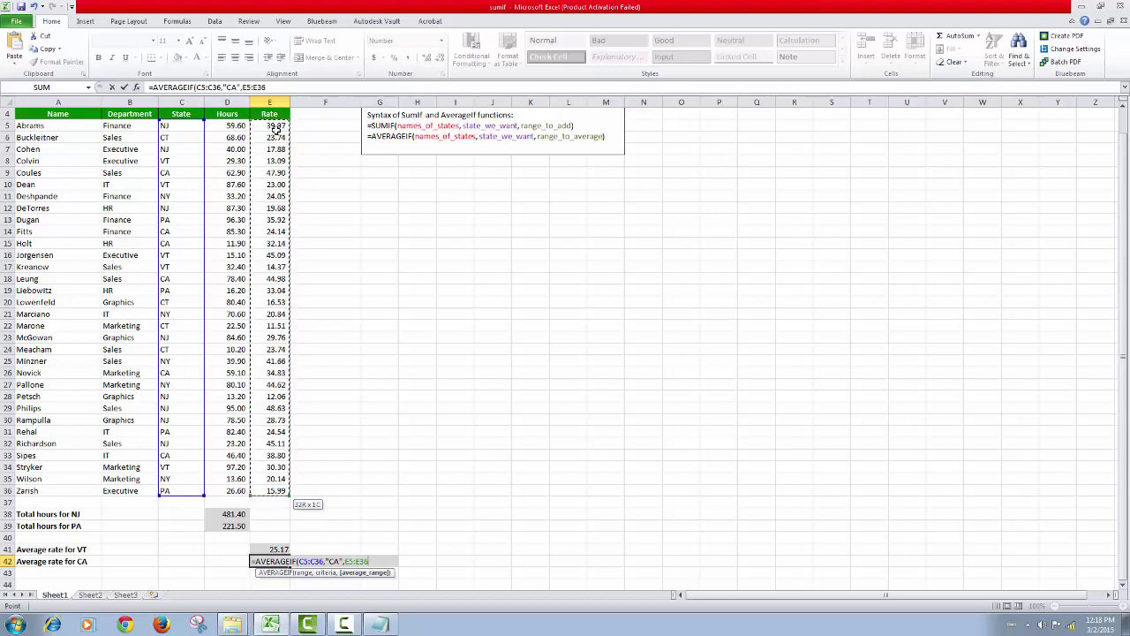
pyautogui.write(')')
pyautogui.press('BackSpace')
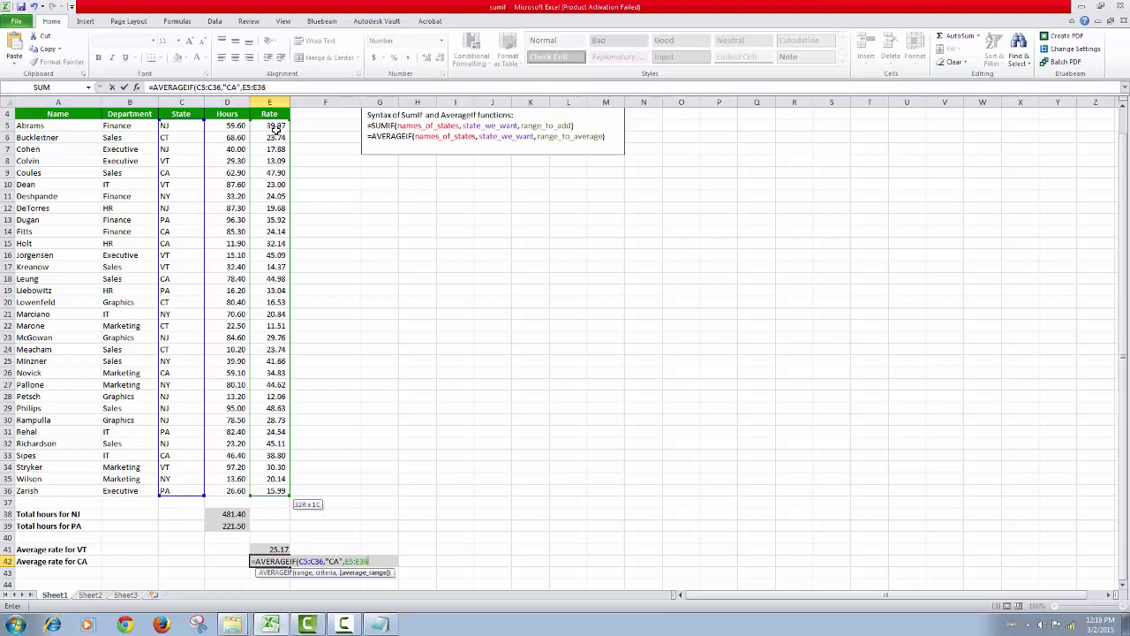
pyautogui.hotkey('ctrl', 'Return')
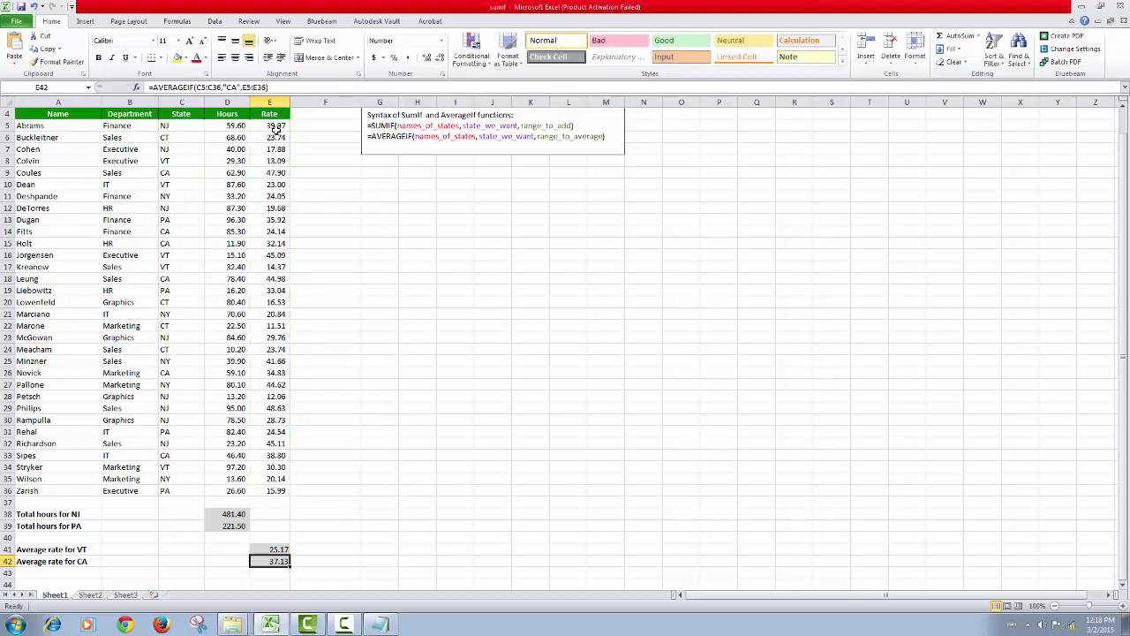
# Step: Look over the total hours cells and the average rate formulas in E41 and E42
pyautogui.press('Up')
pyautogui.press('Left')
pyautogui.press('Up')
pyautogui.press('Up')
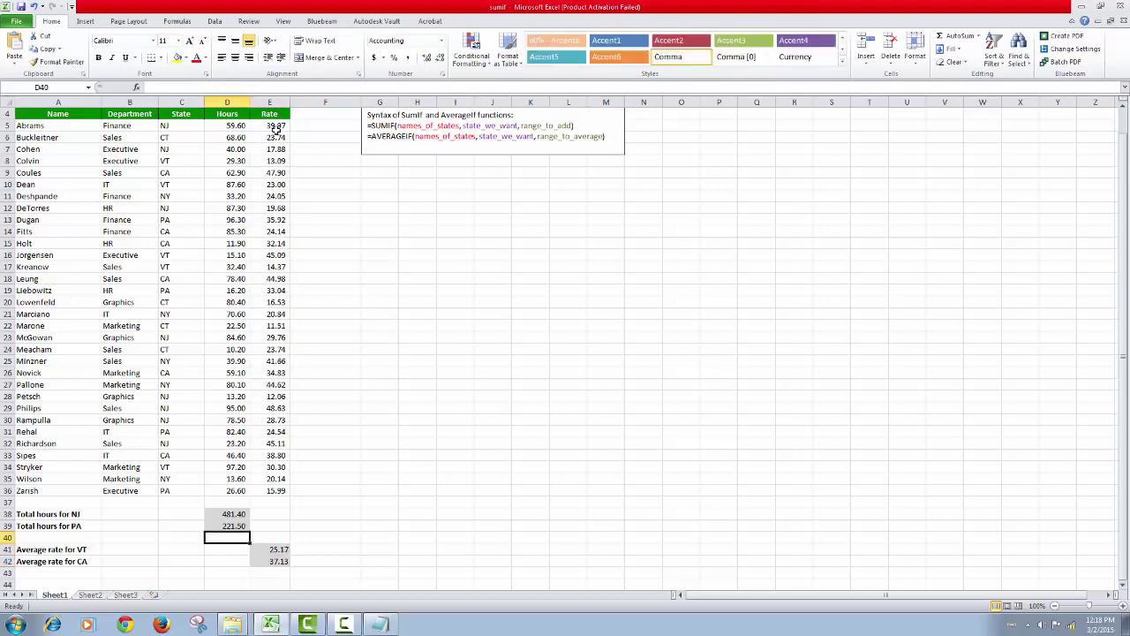
pyautogui.press('Up')
pyautogui.press('Down')
pyautogui.press('Down')
pyautogui.press('Right')
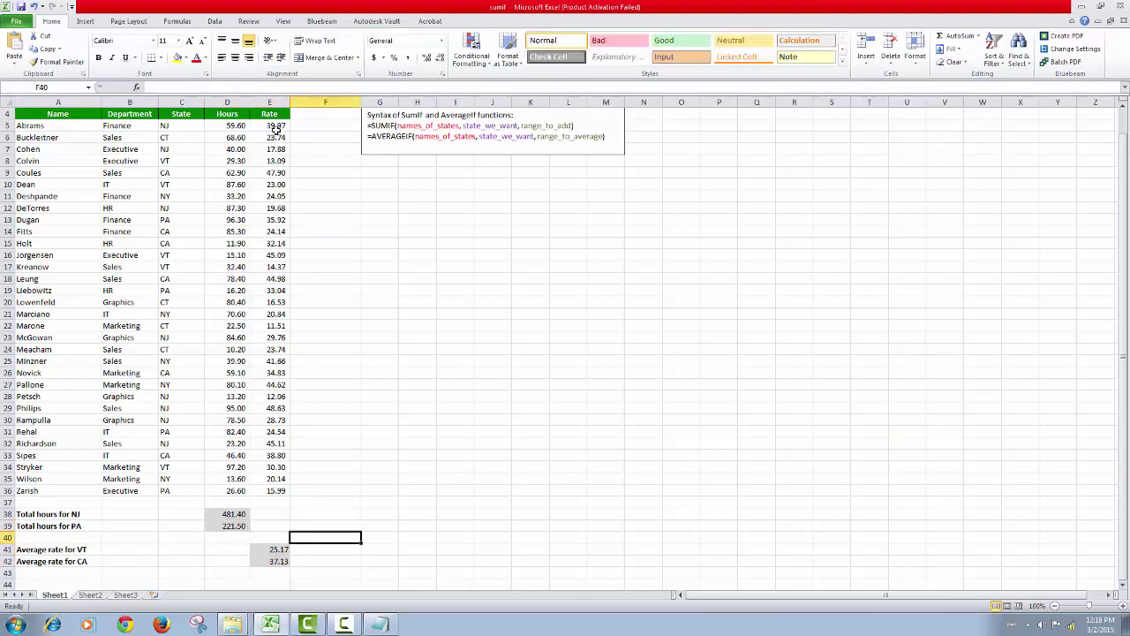
pyautogui.press('Down')
pyautogui.press('Down')
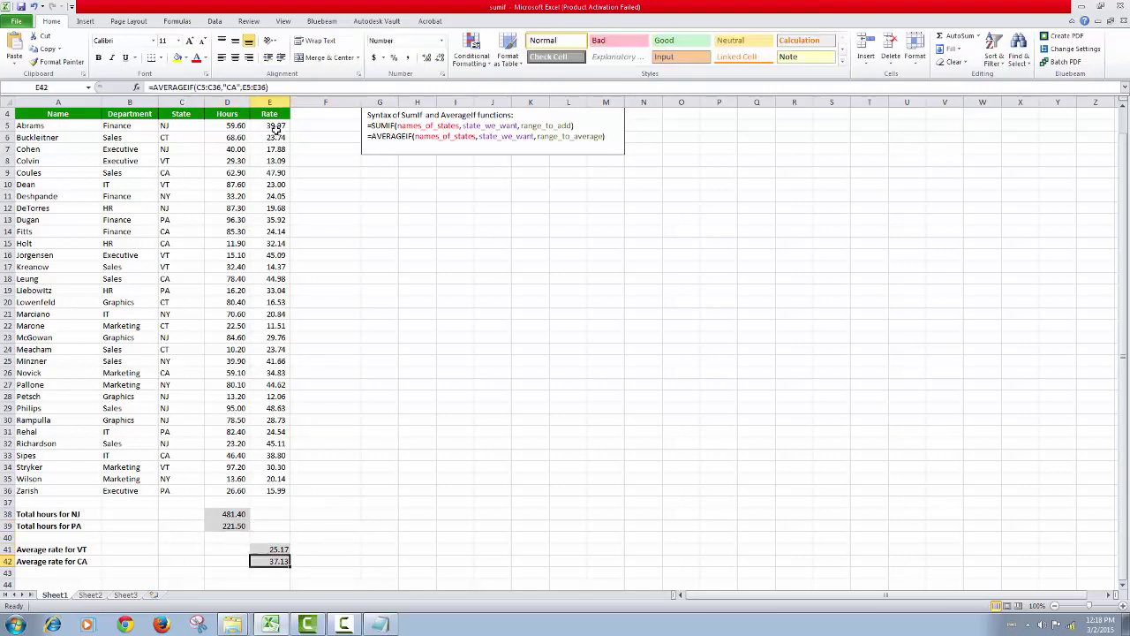
pyautogui.press('Up')
# Step: Review the SUMIF syntax line in the text box beside the payroll table
pyautogui.scroll(1, 219, 245)
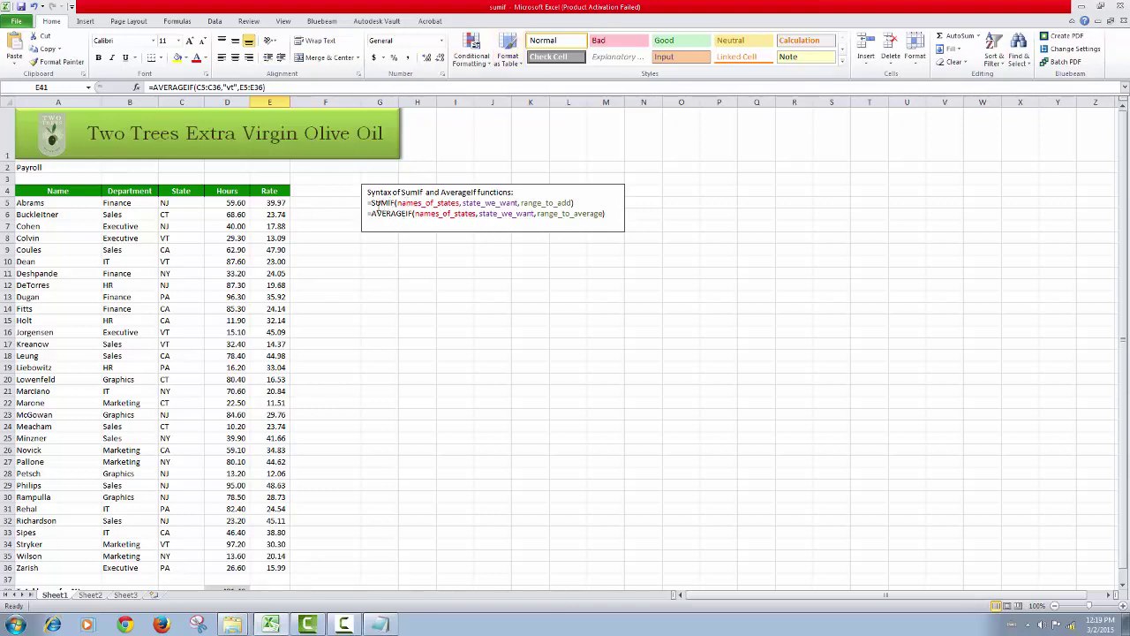
pyautogui.moveTo(369, 203); pyautogui.dragTo(574, 203)
pyautogui.click(498, 255)
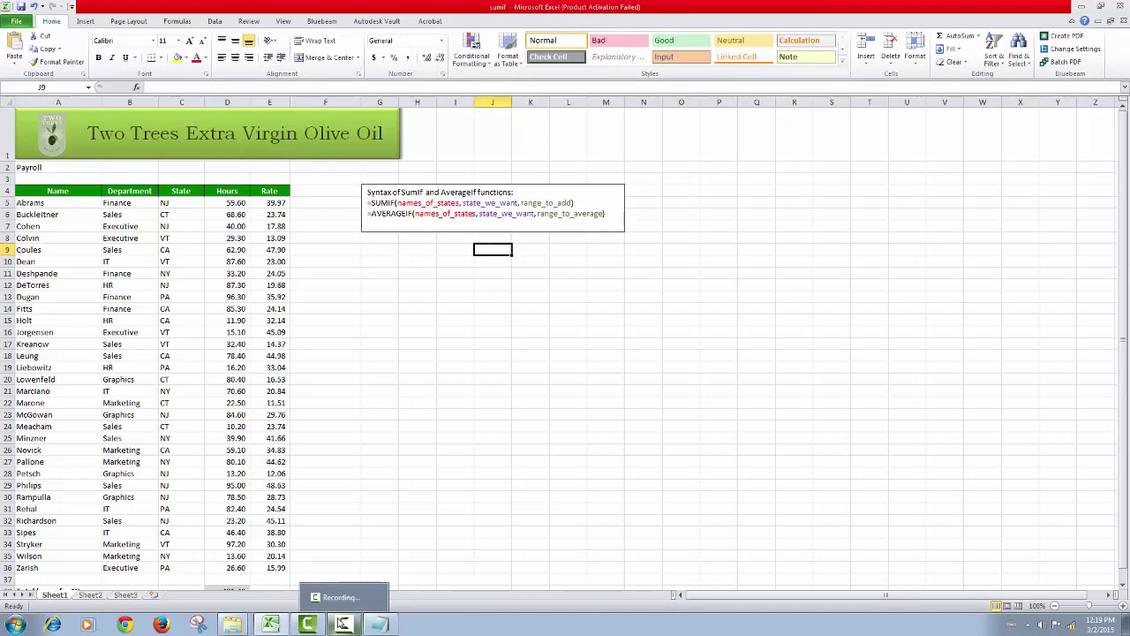
pyautogui.click(342, 624)
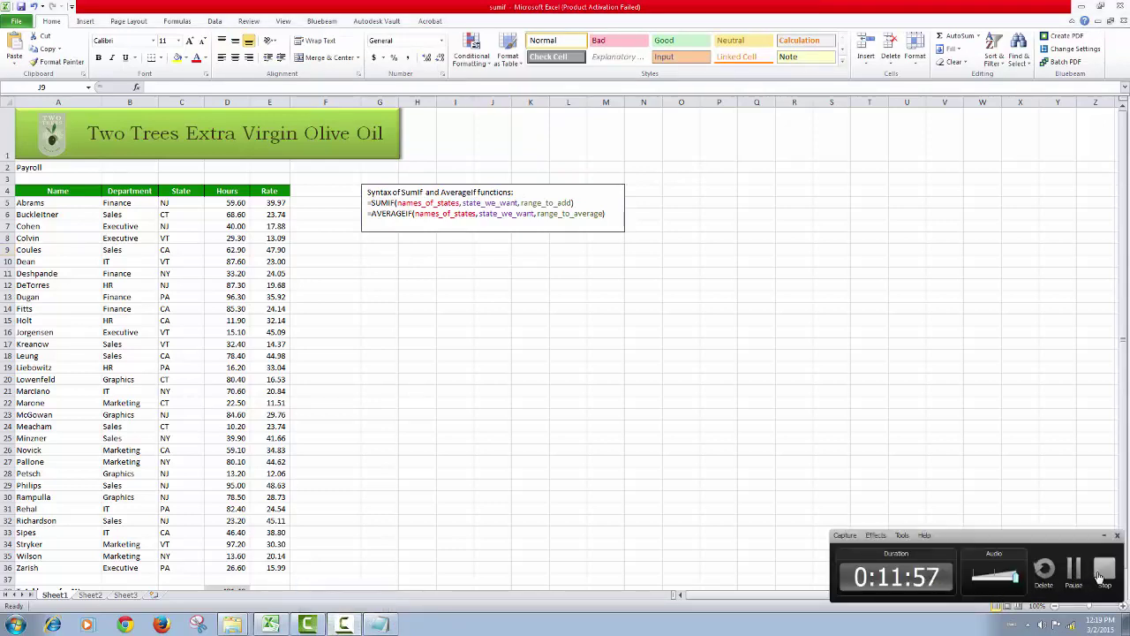